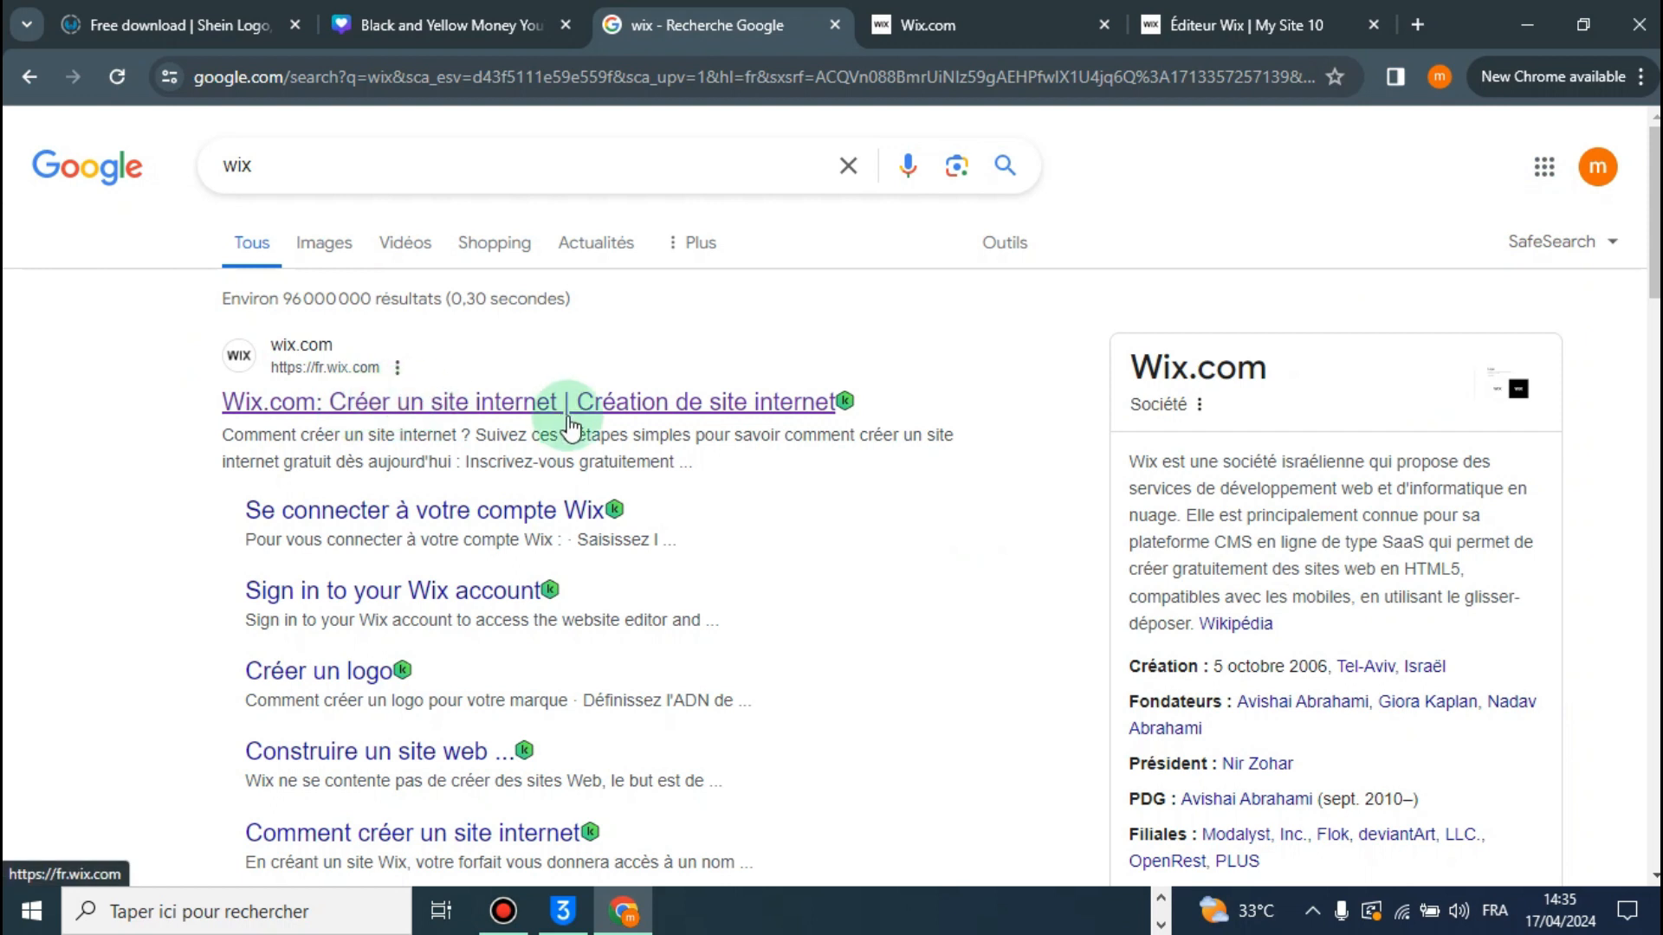
# Switch to the open Wix dashboard and start creating a new site from the My Site 10 site list.
pyautogui.click(1031, 13)
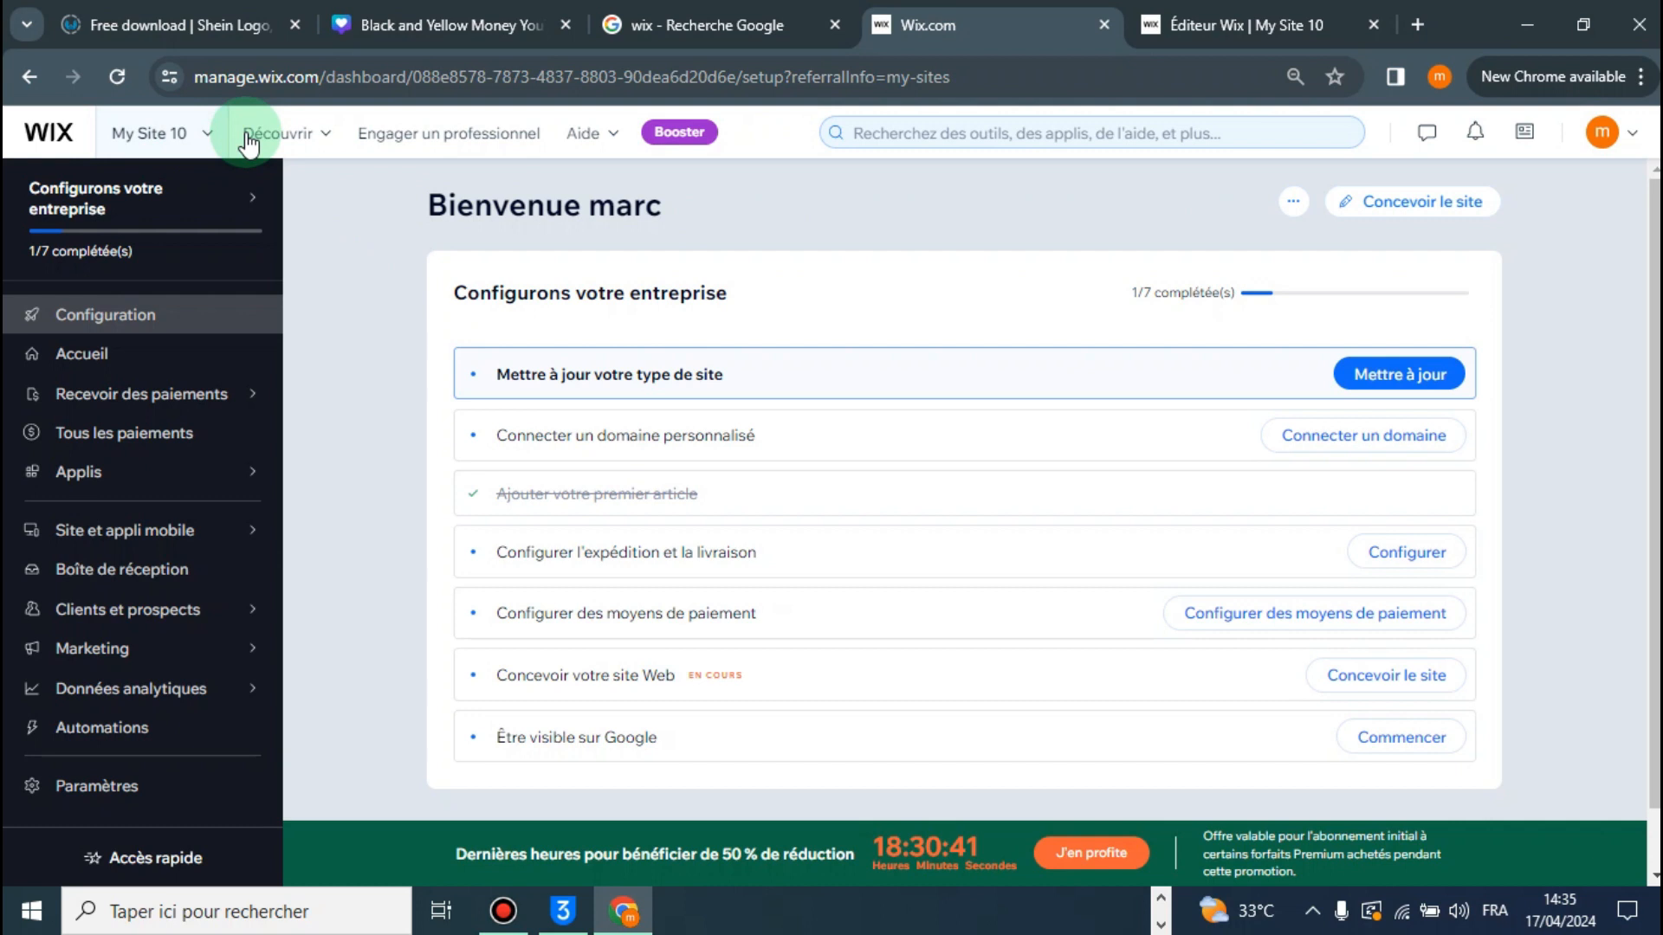
pyautogui.click(208, 138)
pyautogui.click(208, 140)
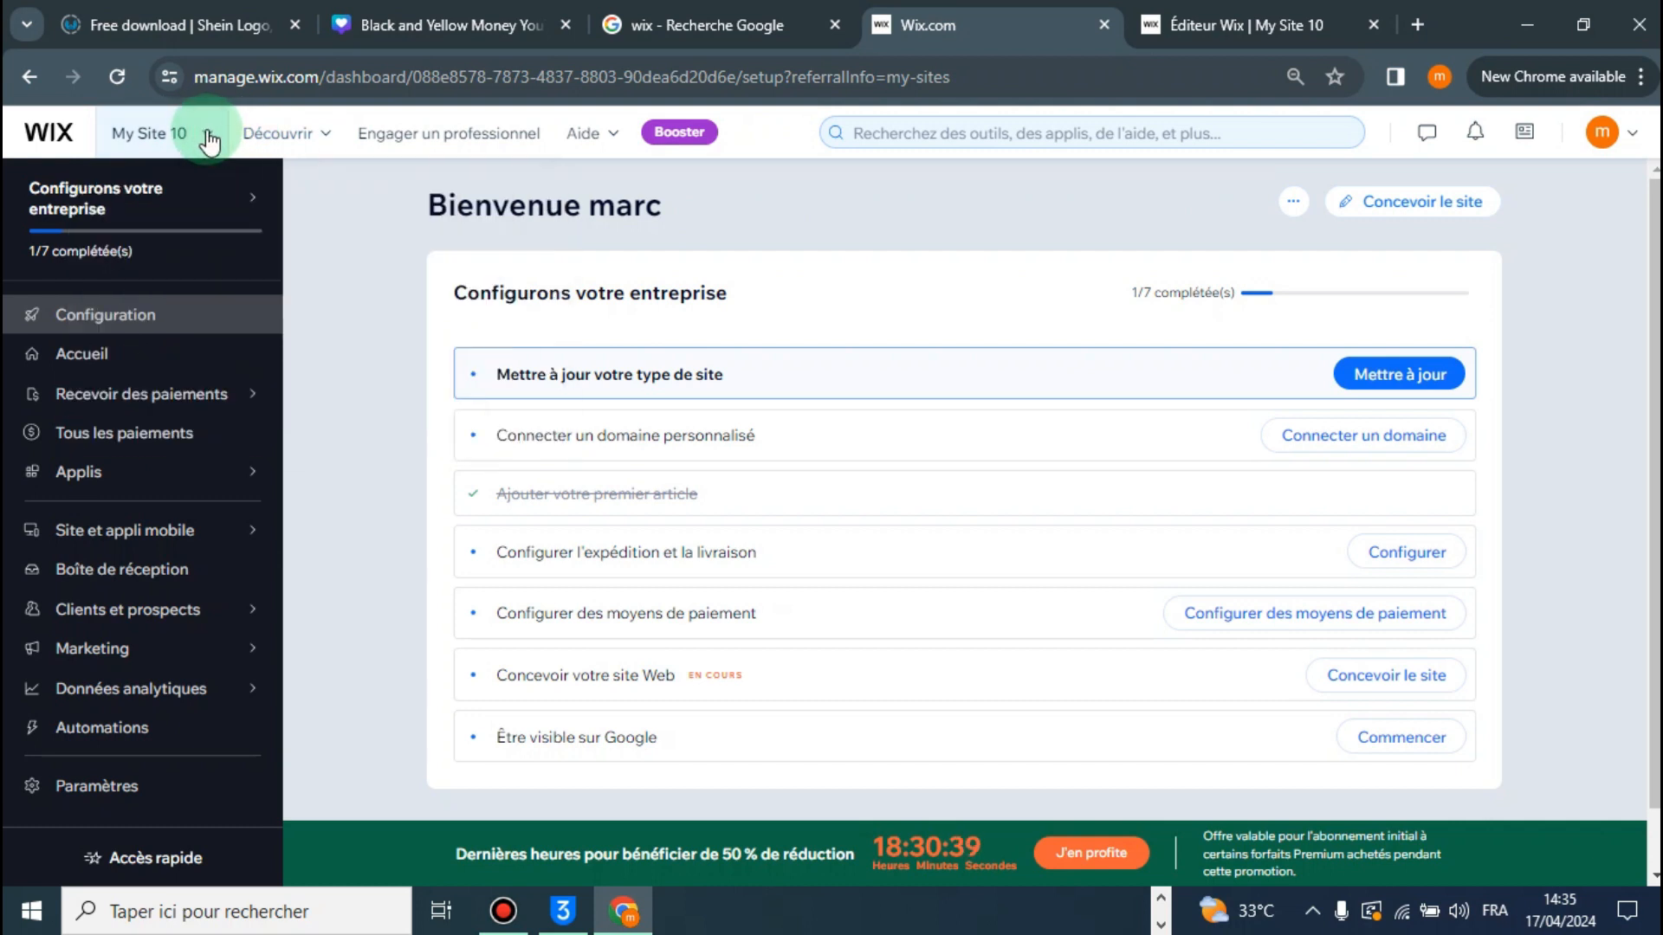
pyautogui.click(208, 137)
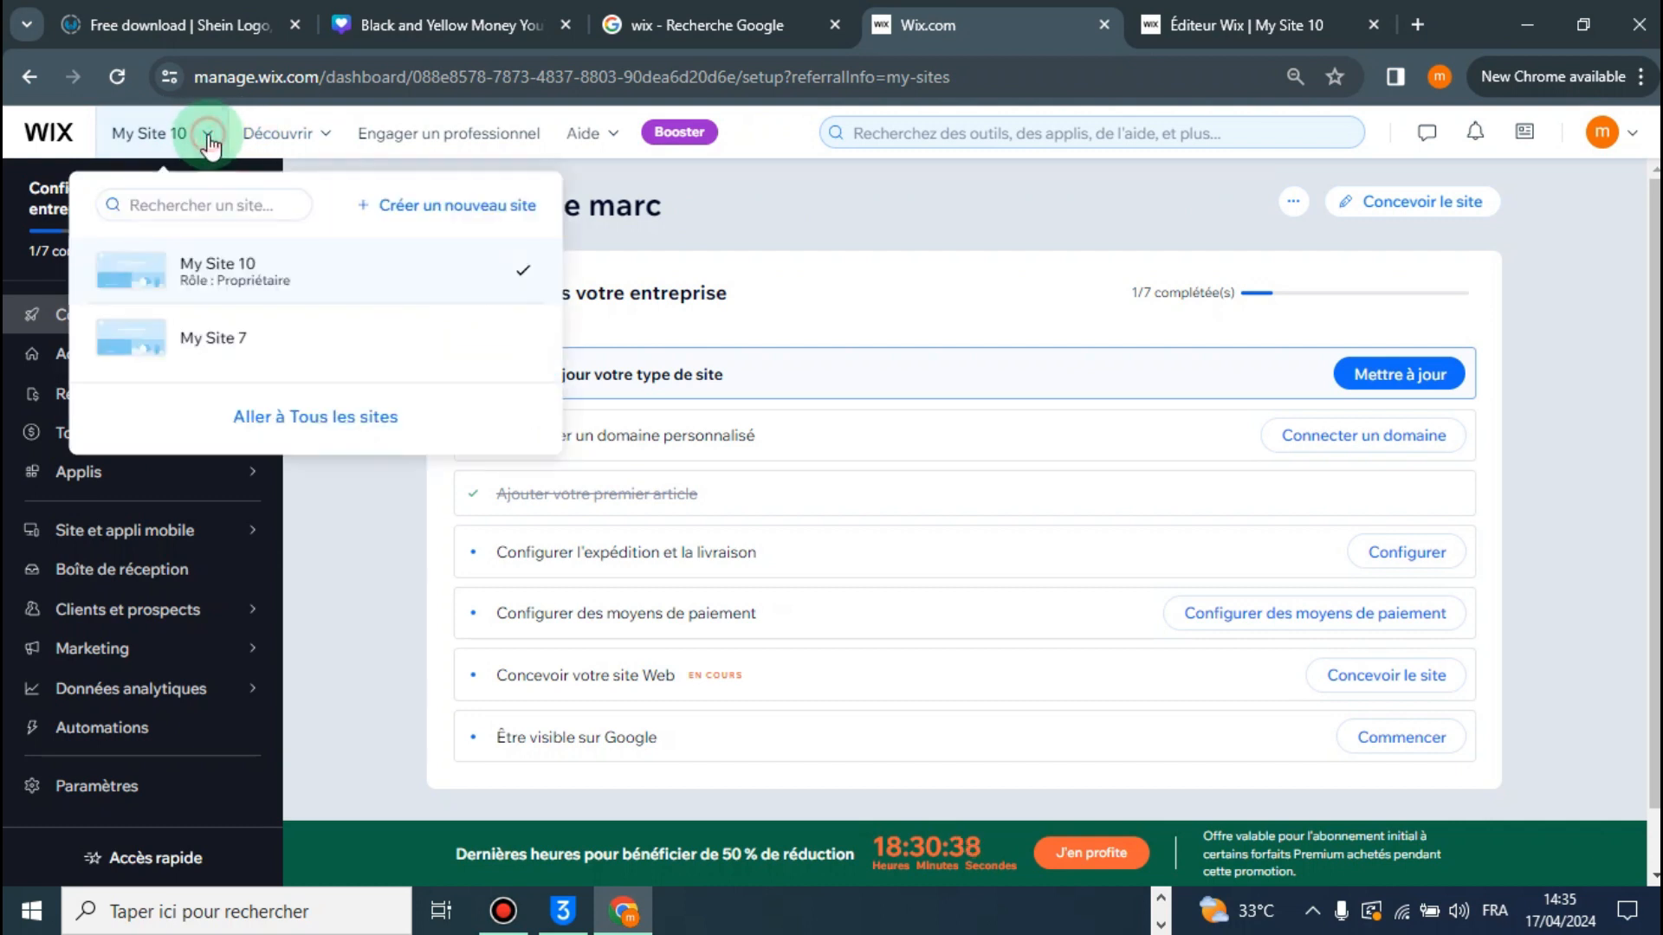
pyautogui.click(490, 212)
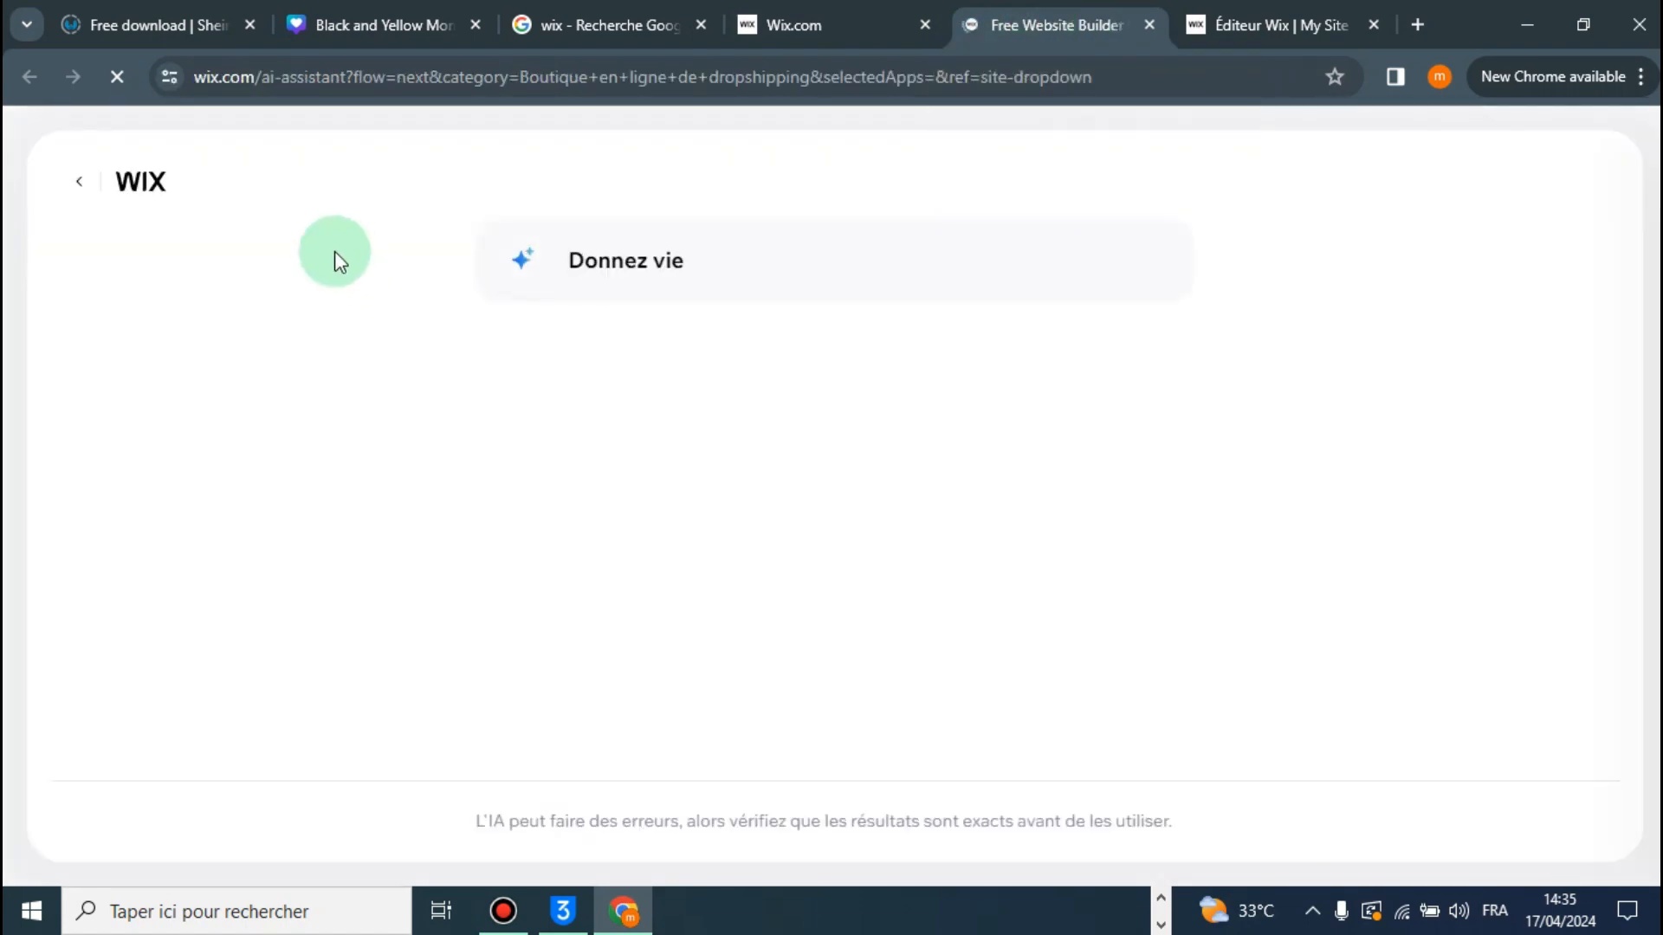
# Continue past the AI introduction and choose "Boutique en ligne de vêtements masculins" as the website type.
pyautogui.moveTo(571, 261); pyautogui.dragTo(888, 251)
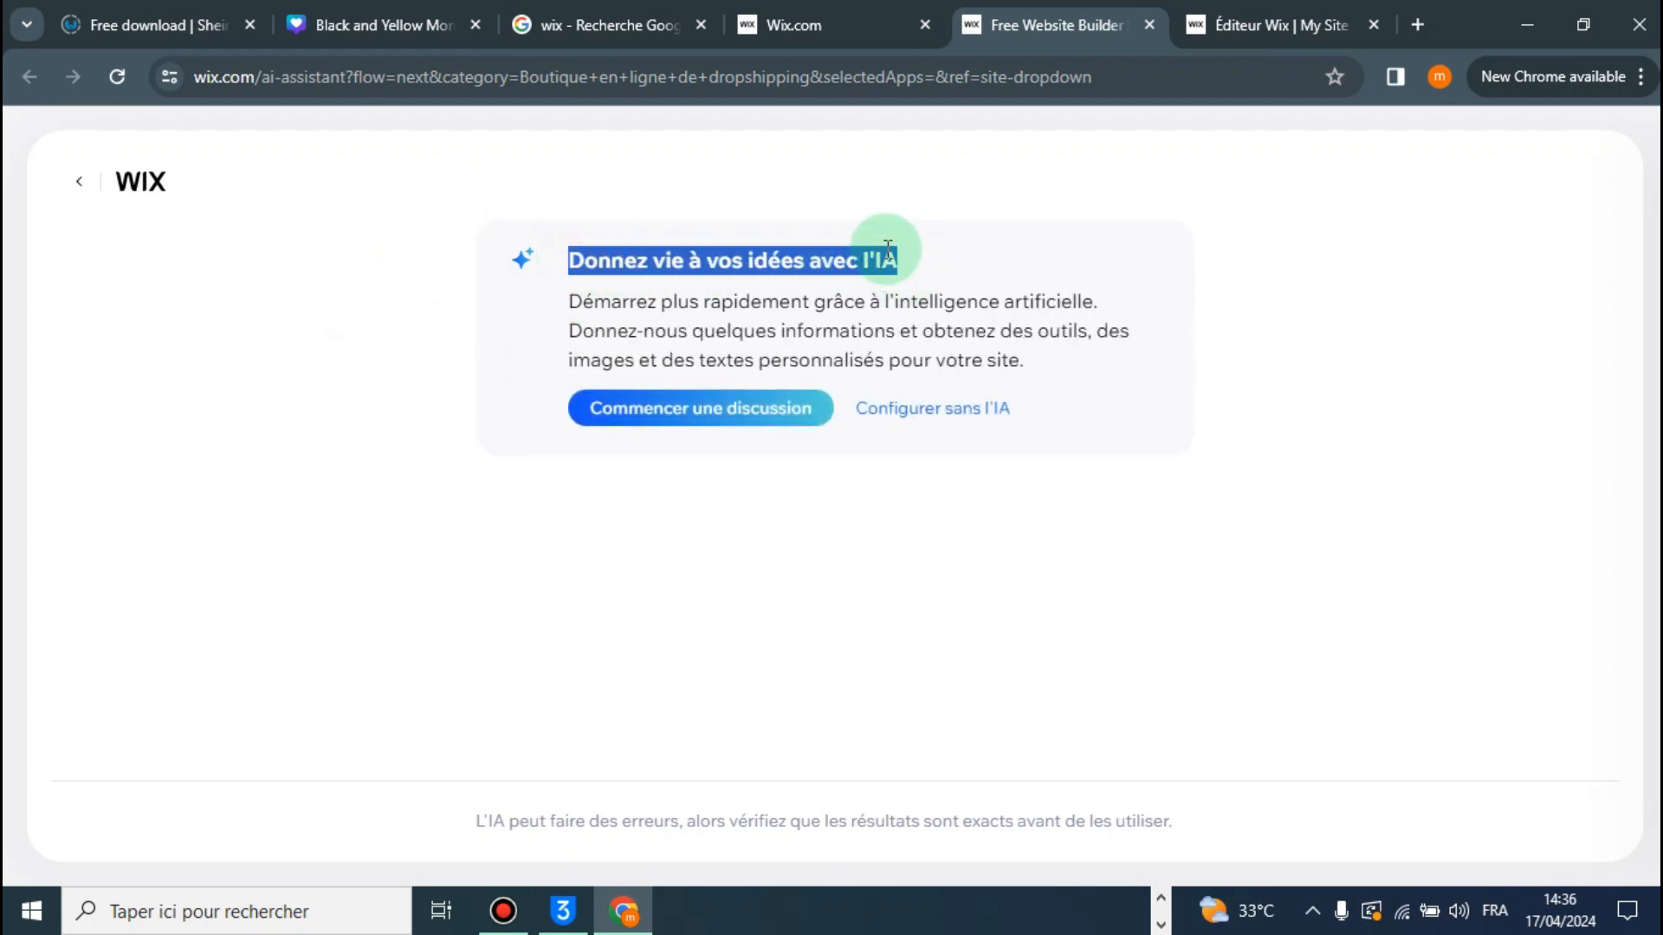
pyautogui.click(901, 280)
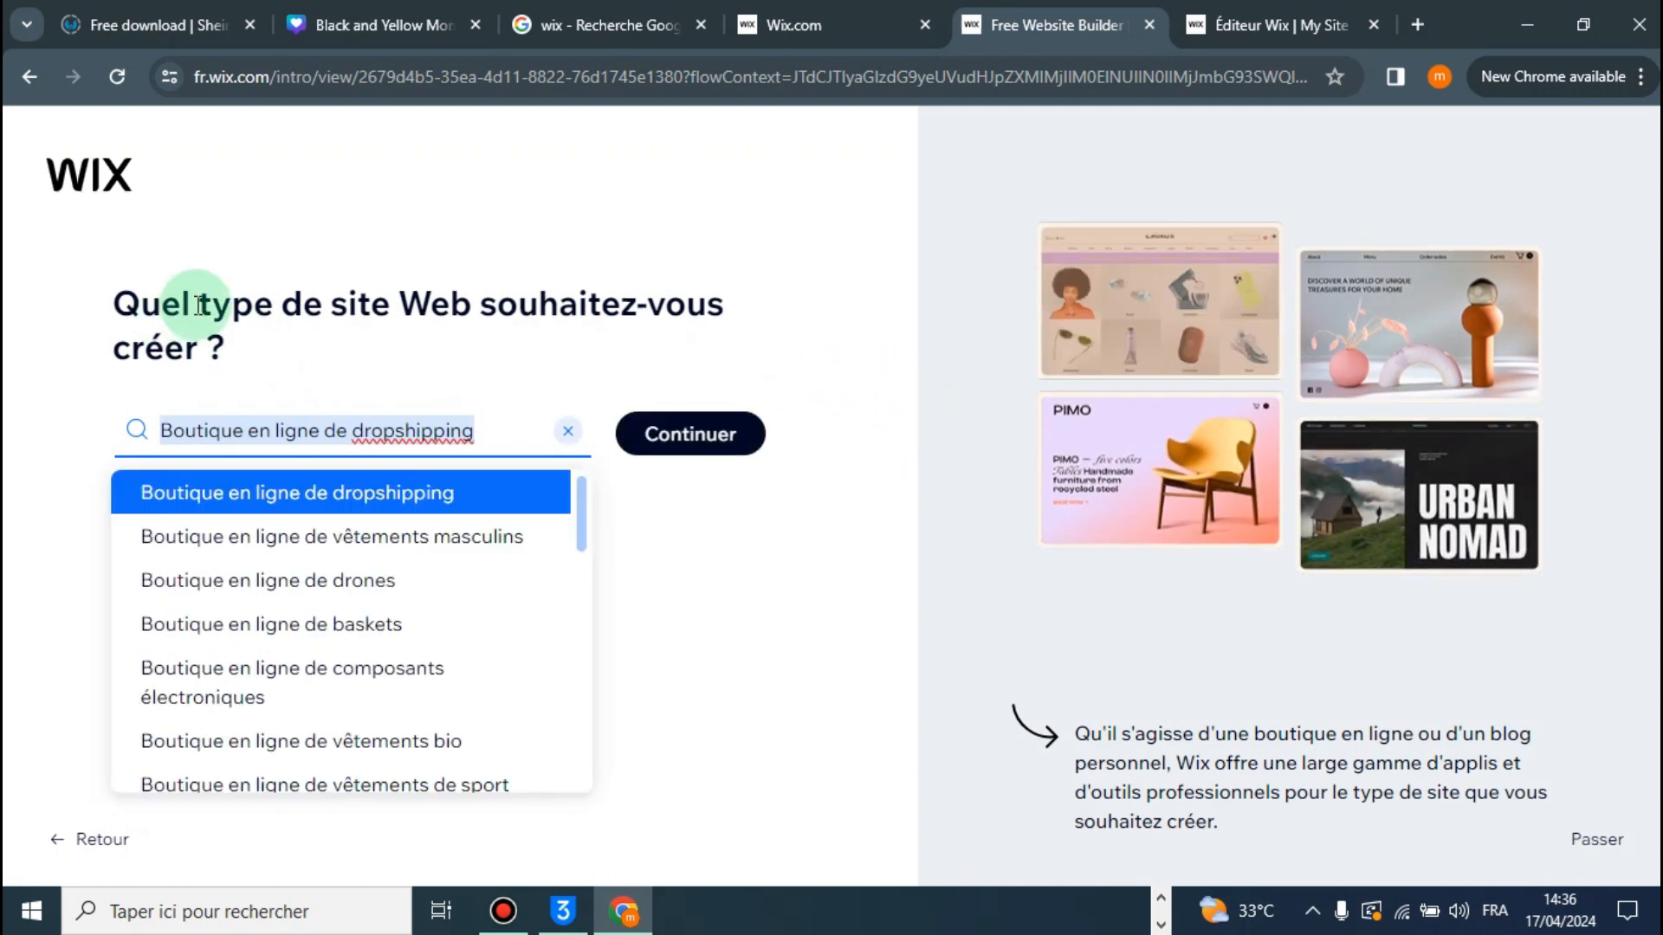
pyautogui.moveTo(201, 303); pyautogui.dragTo(661, 297)
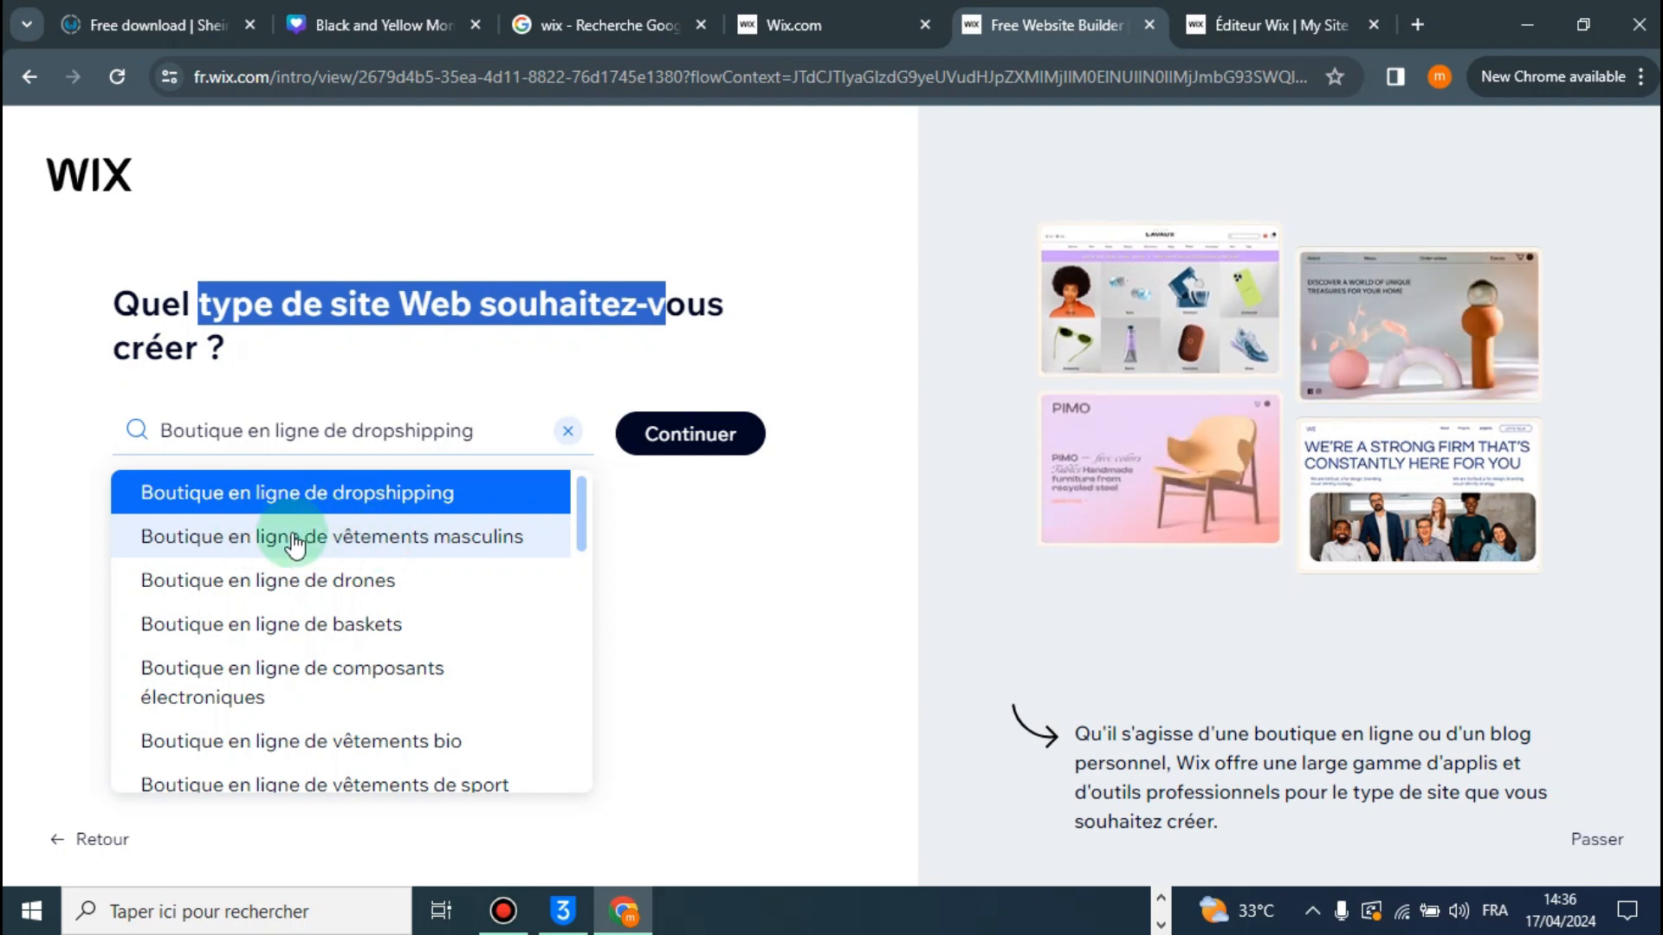
pyautogui.click(348, 541)
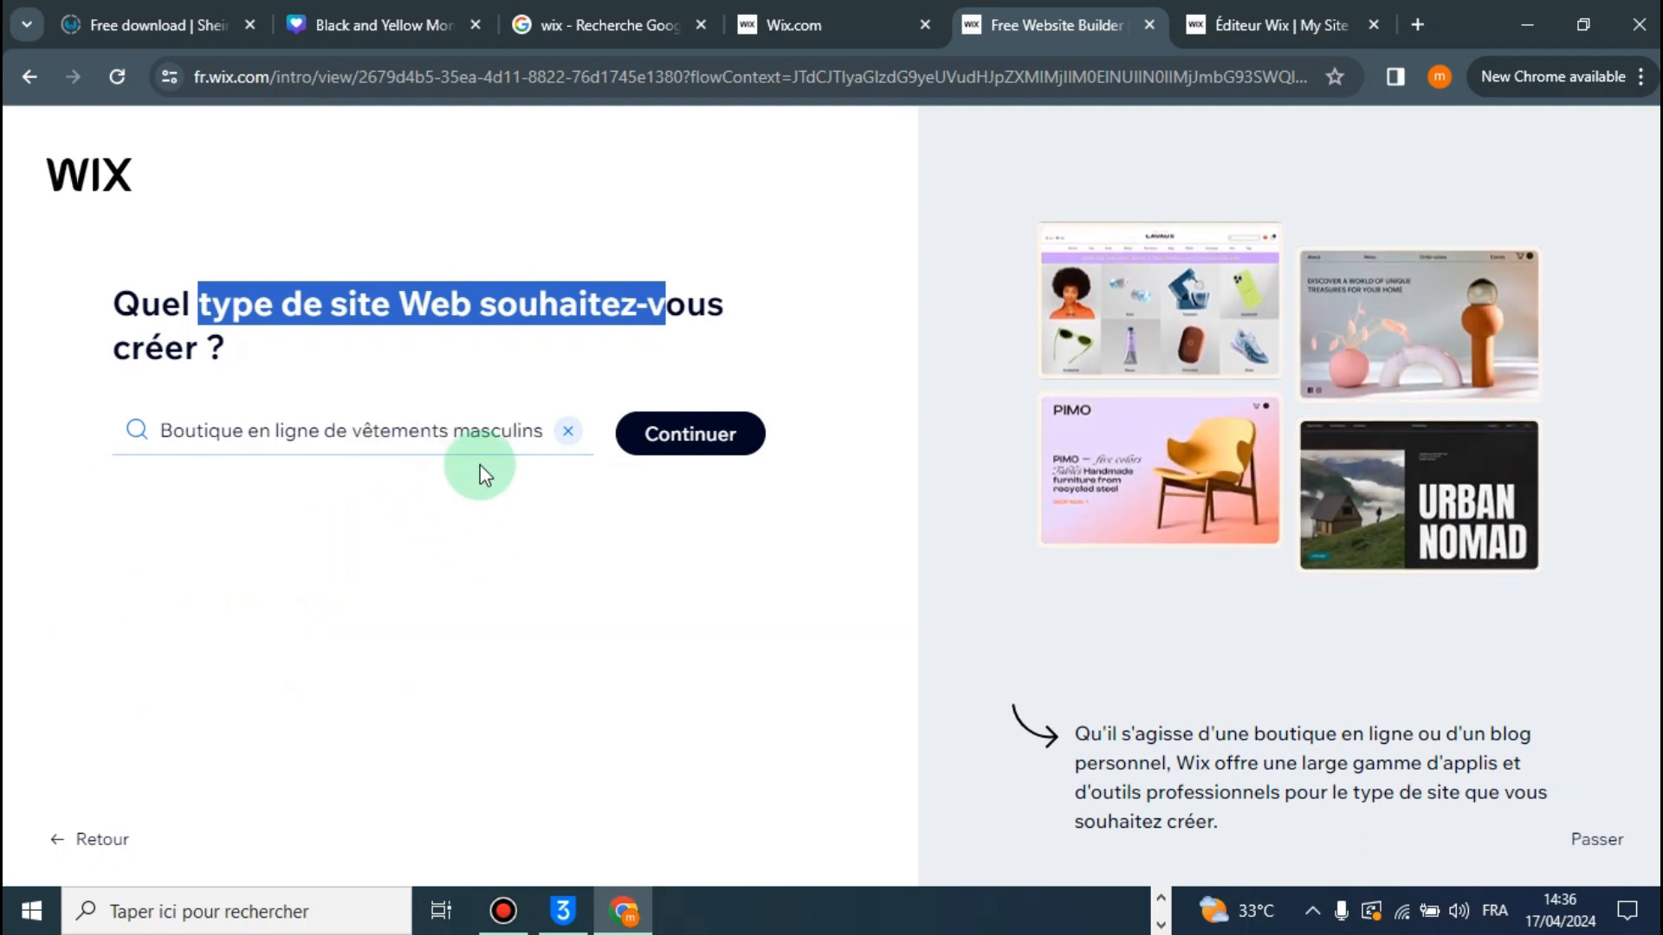
pyautogui.click(700, 445)
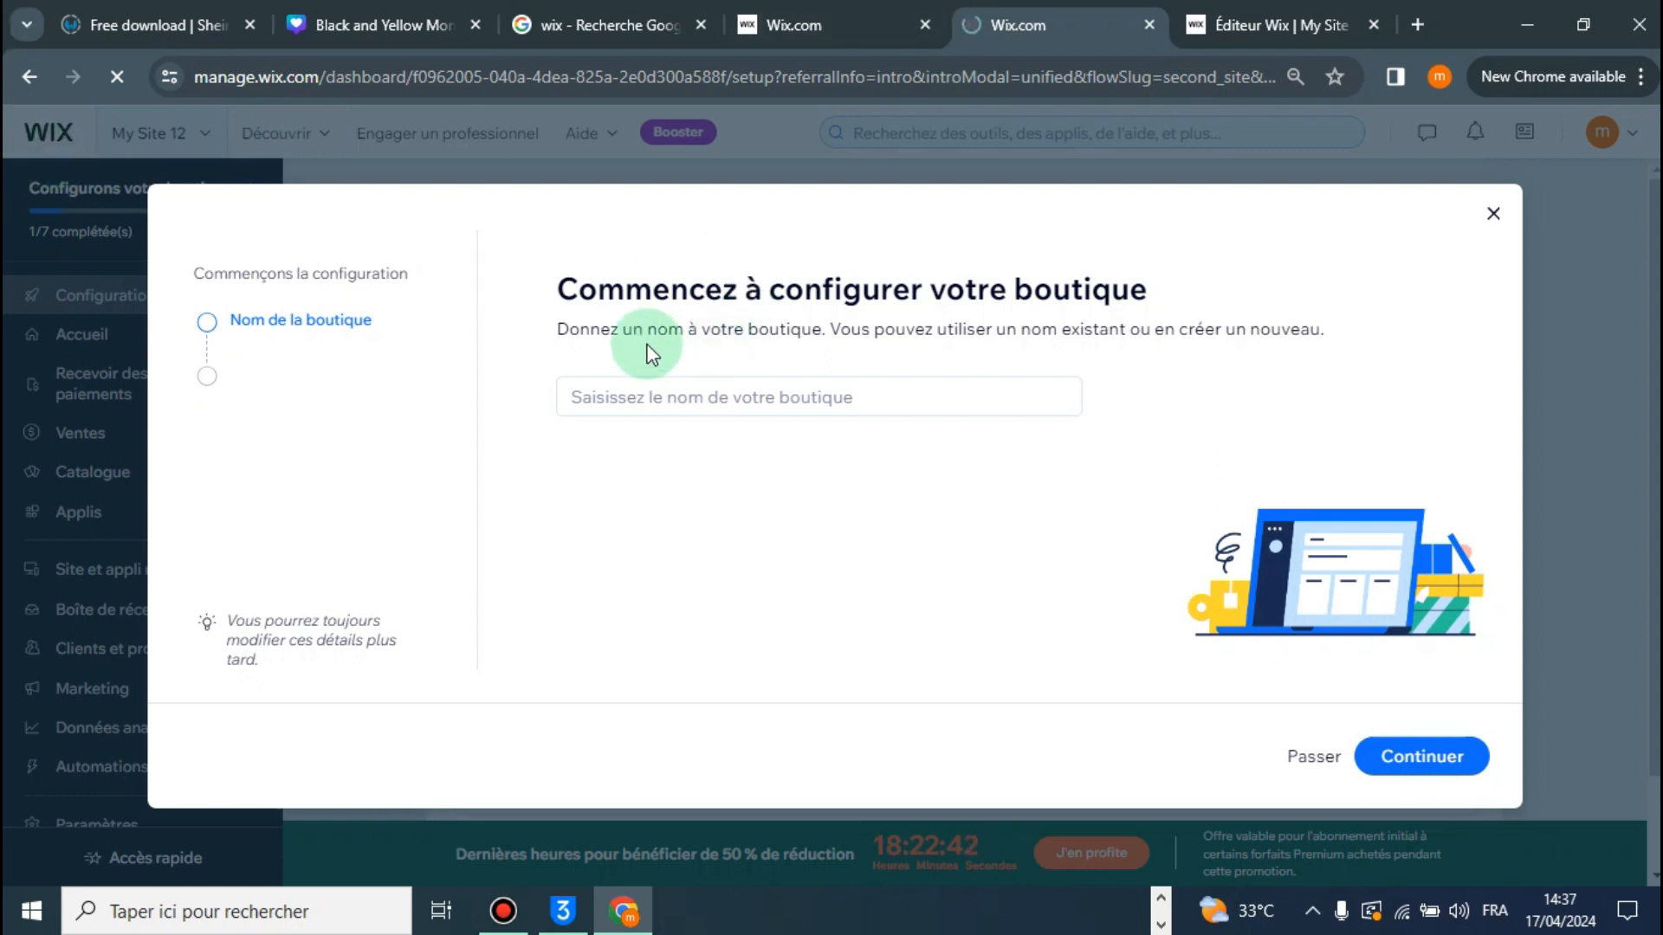
# Name the new store DG and continue the store setup.
pyautogui.moveTo(563, 295); pyautogui.dragTo(1180, 292)
pyautogui.click(903, 395)
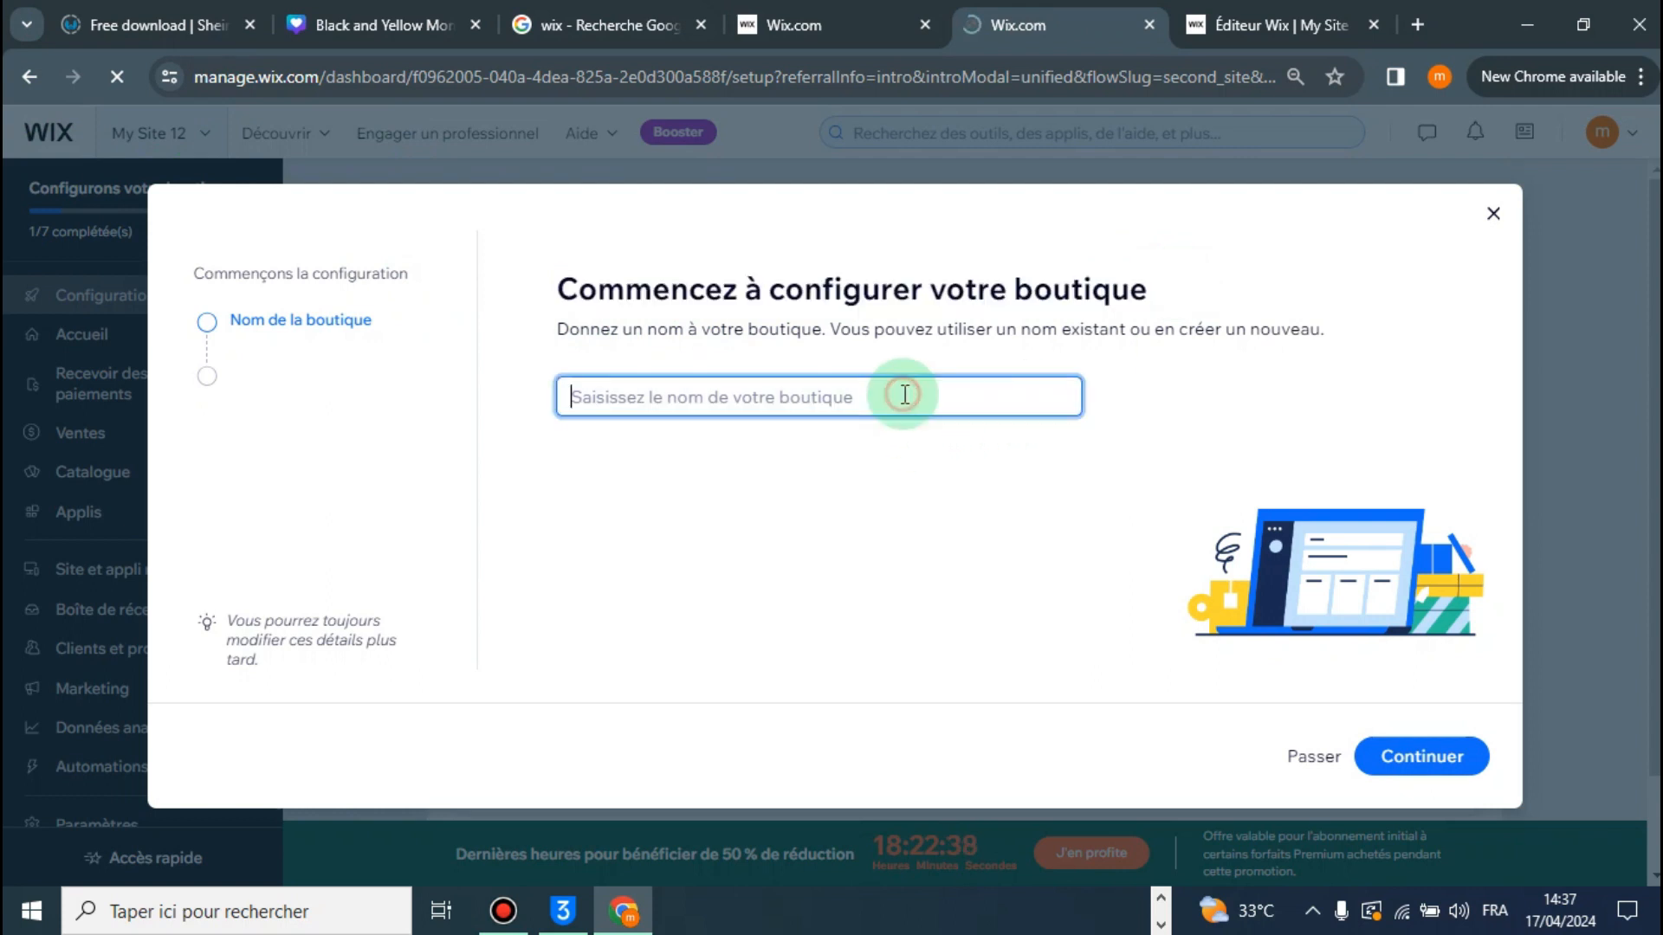
pyautogui.write('DG')
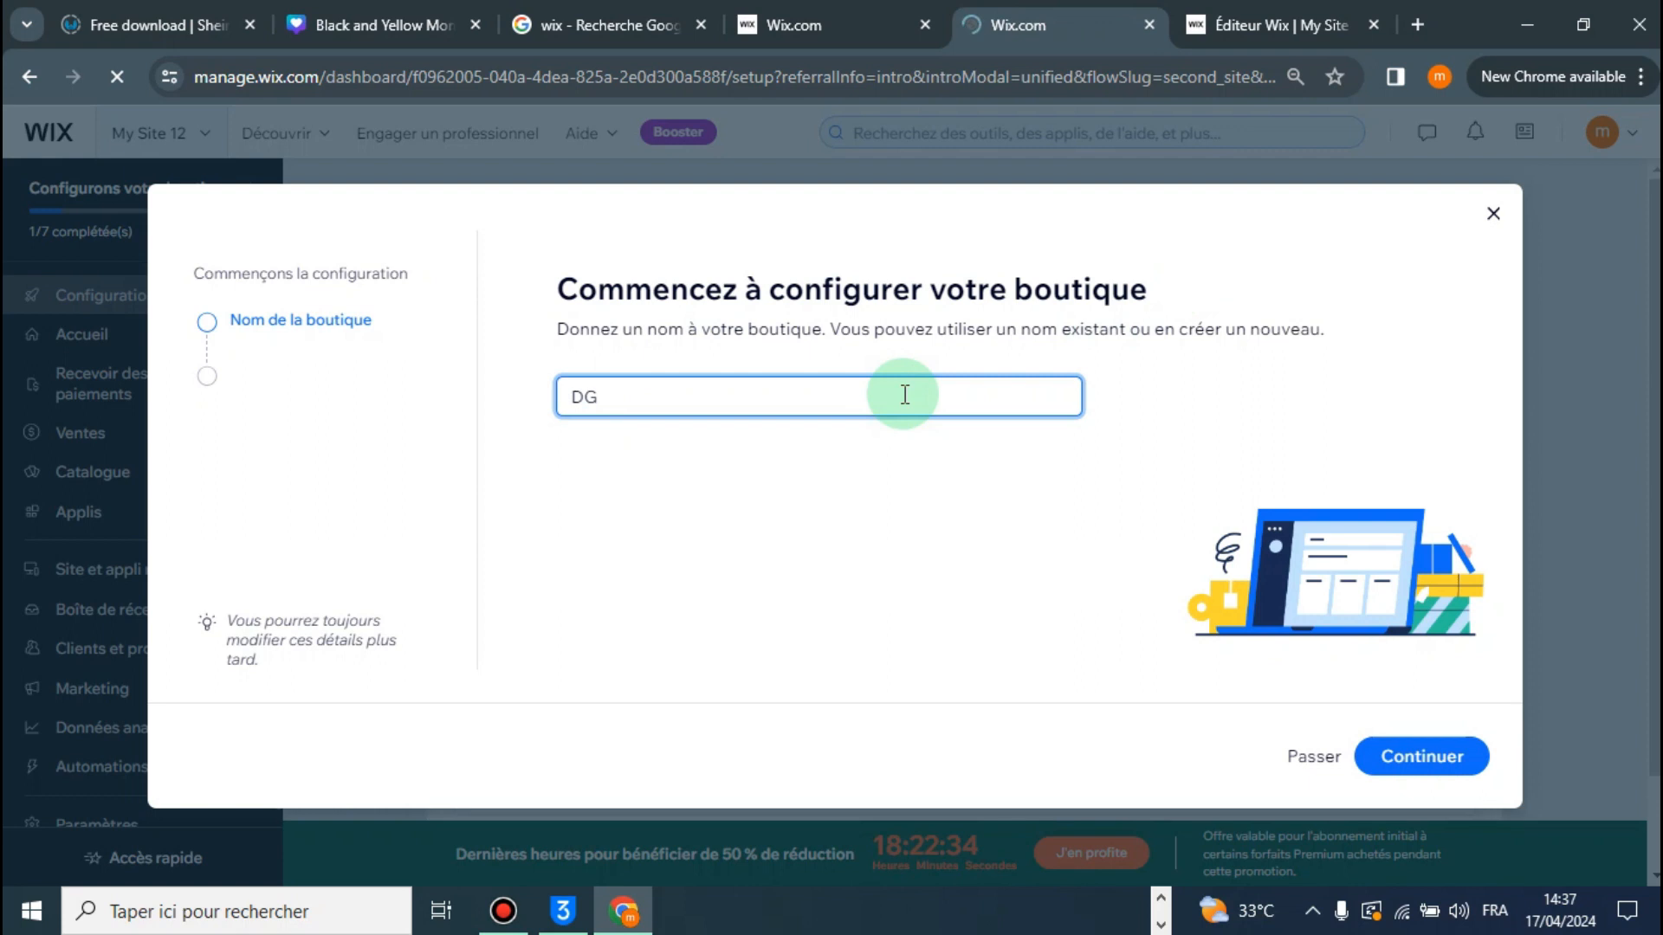
pyautogui.click(1423, 756)
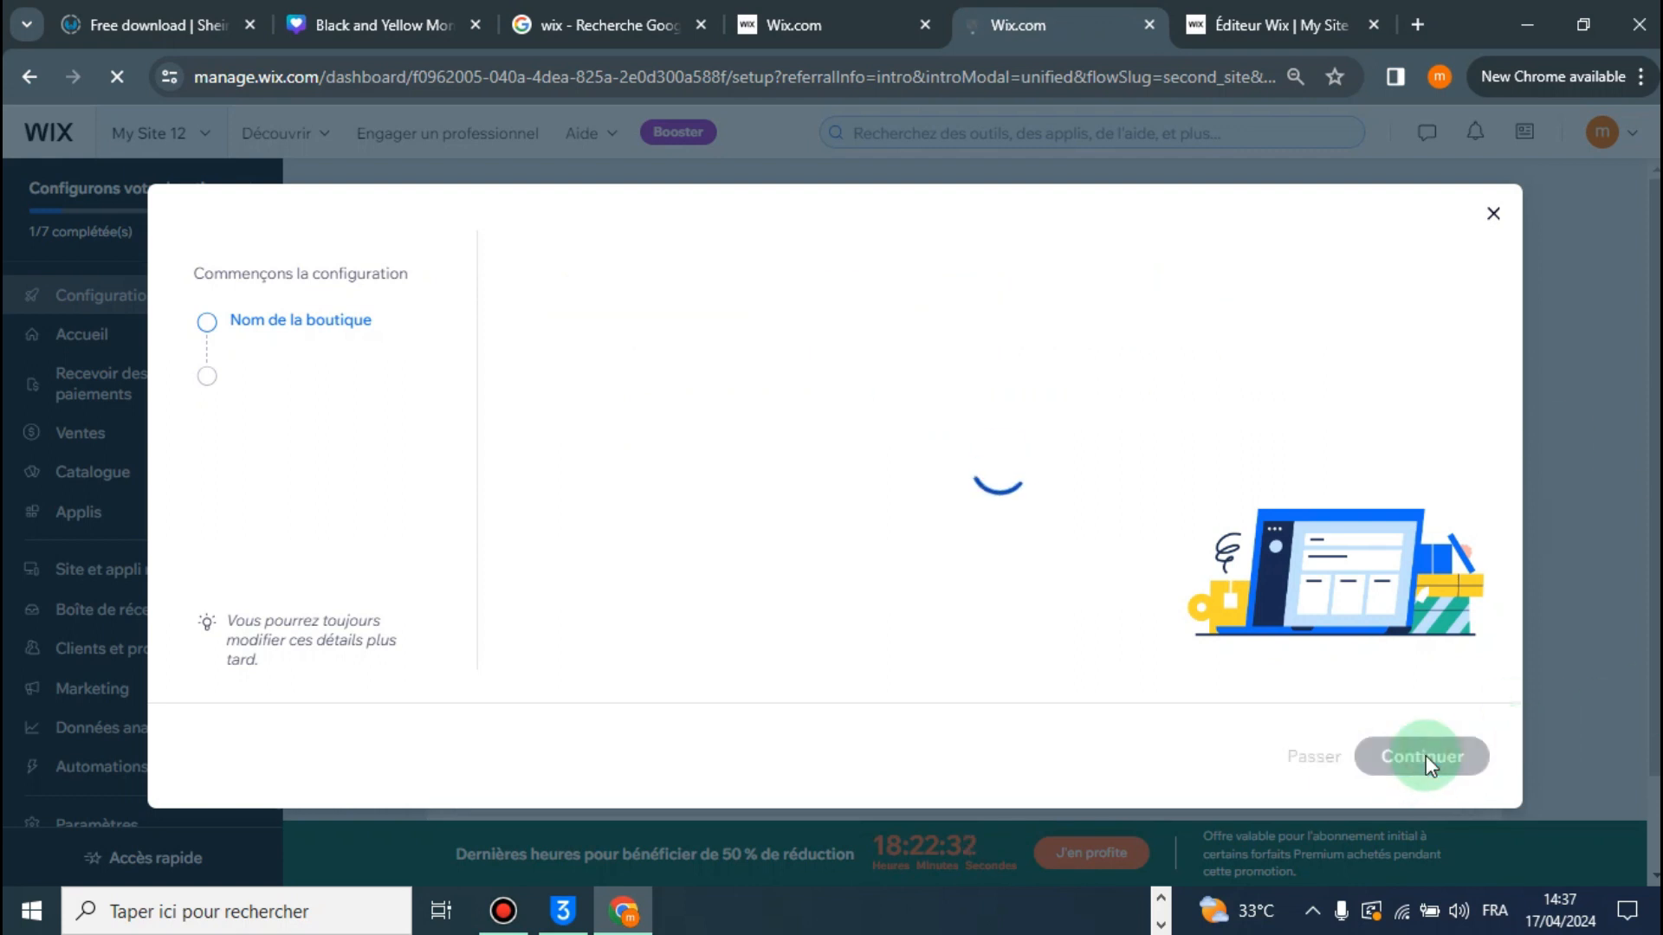
# Skip the online presence, articles and sales channels setup stages and continue to the store's dashboard.
pyautogui.click(1312, 758)
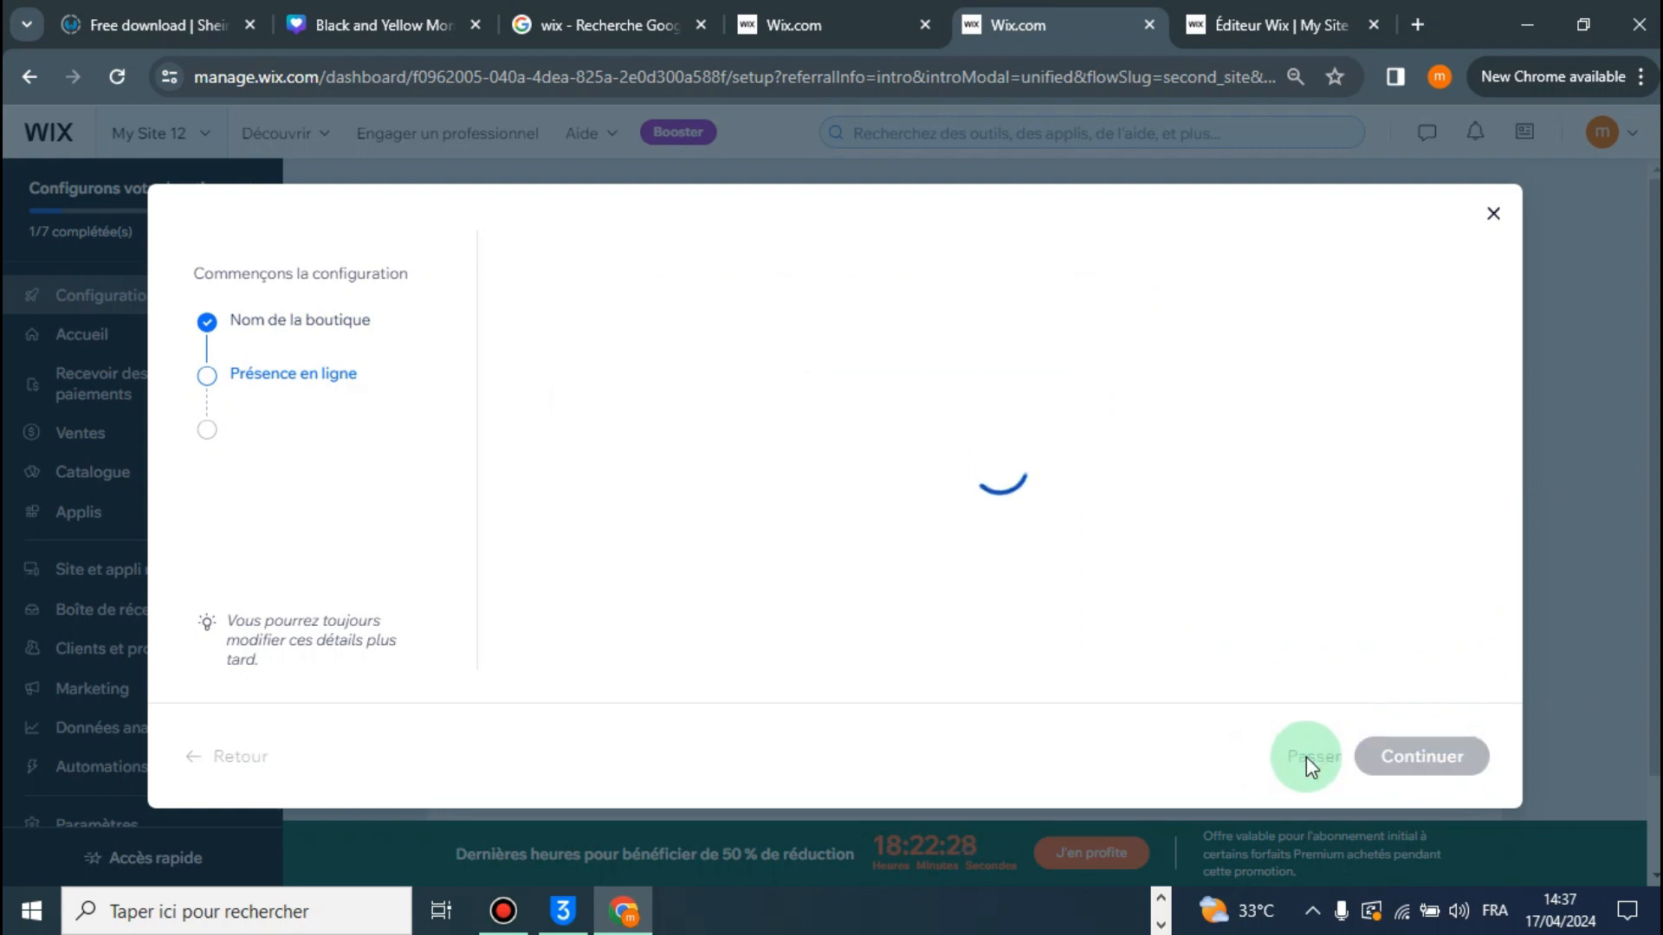
pyautogui.click(1316, 757)
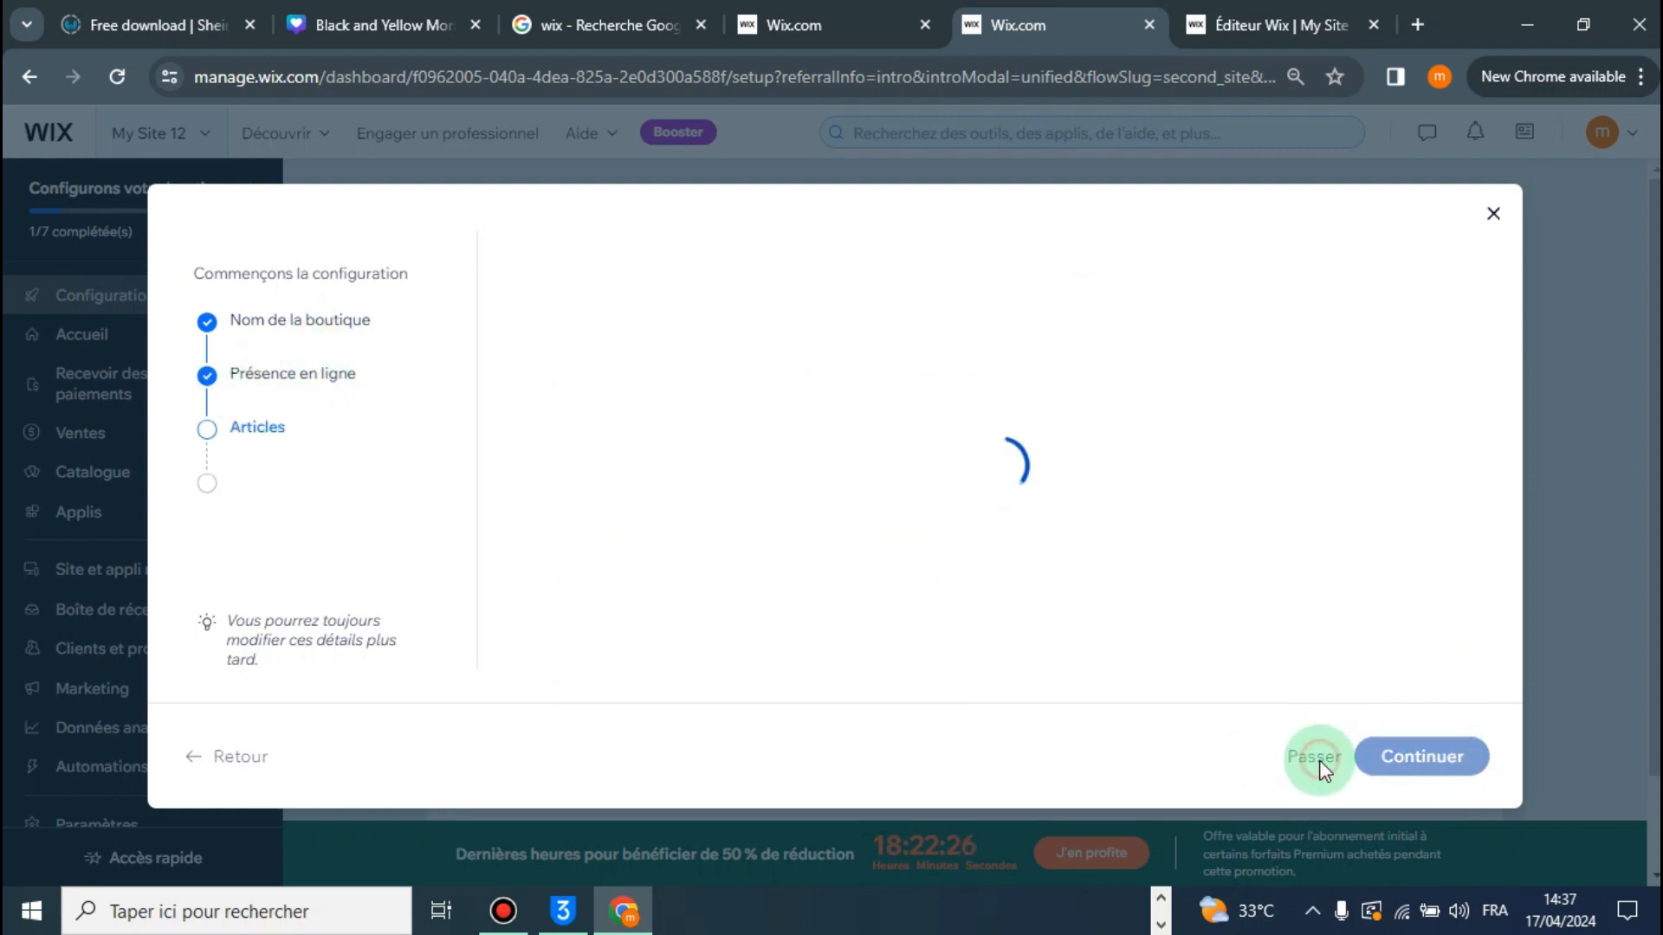
pyautogui.click(1316, 758)
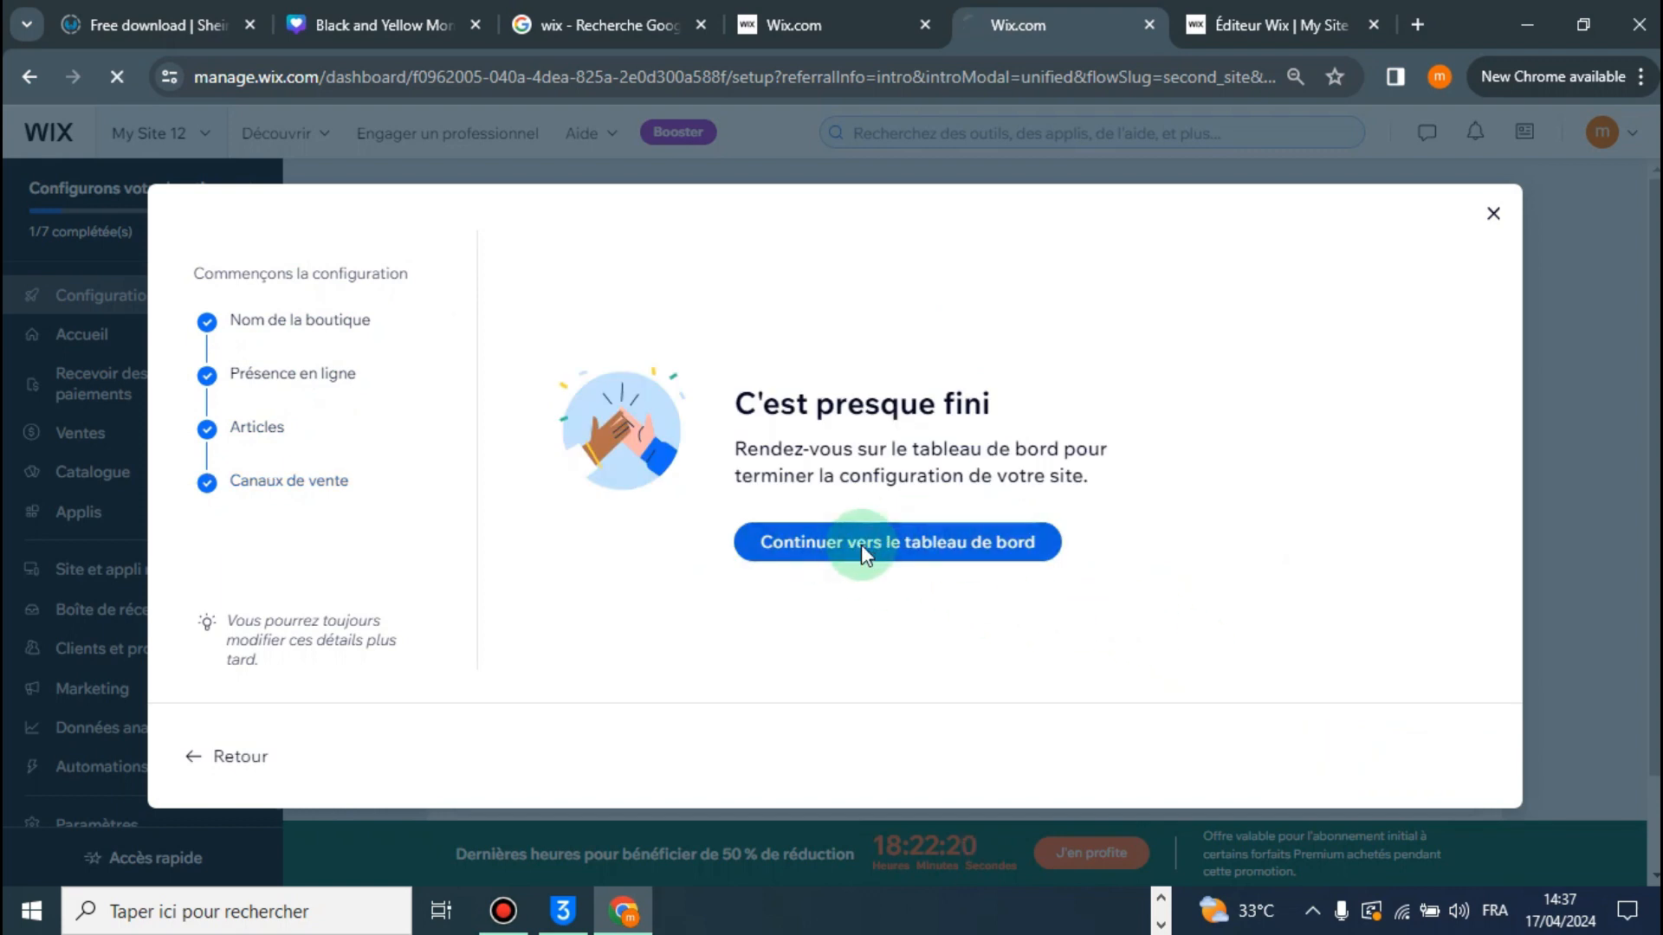
pyautogui.click(861, 544)
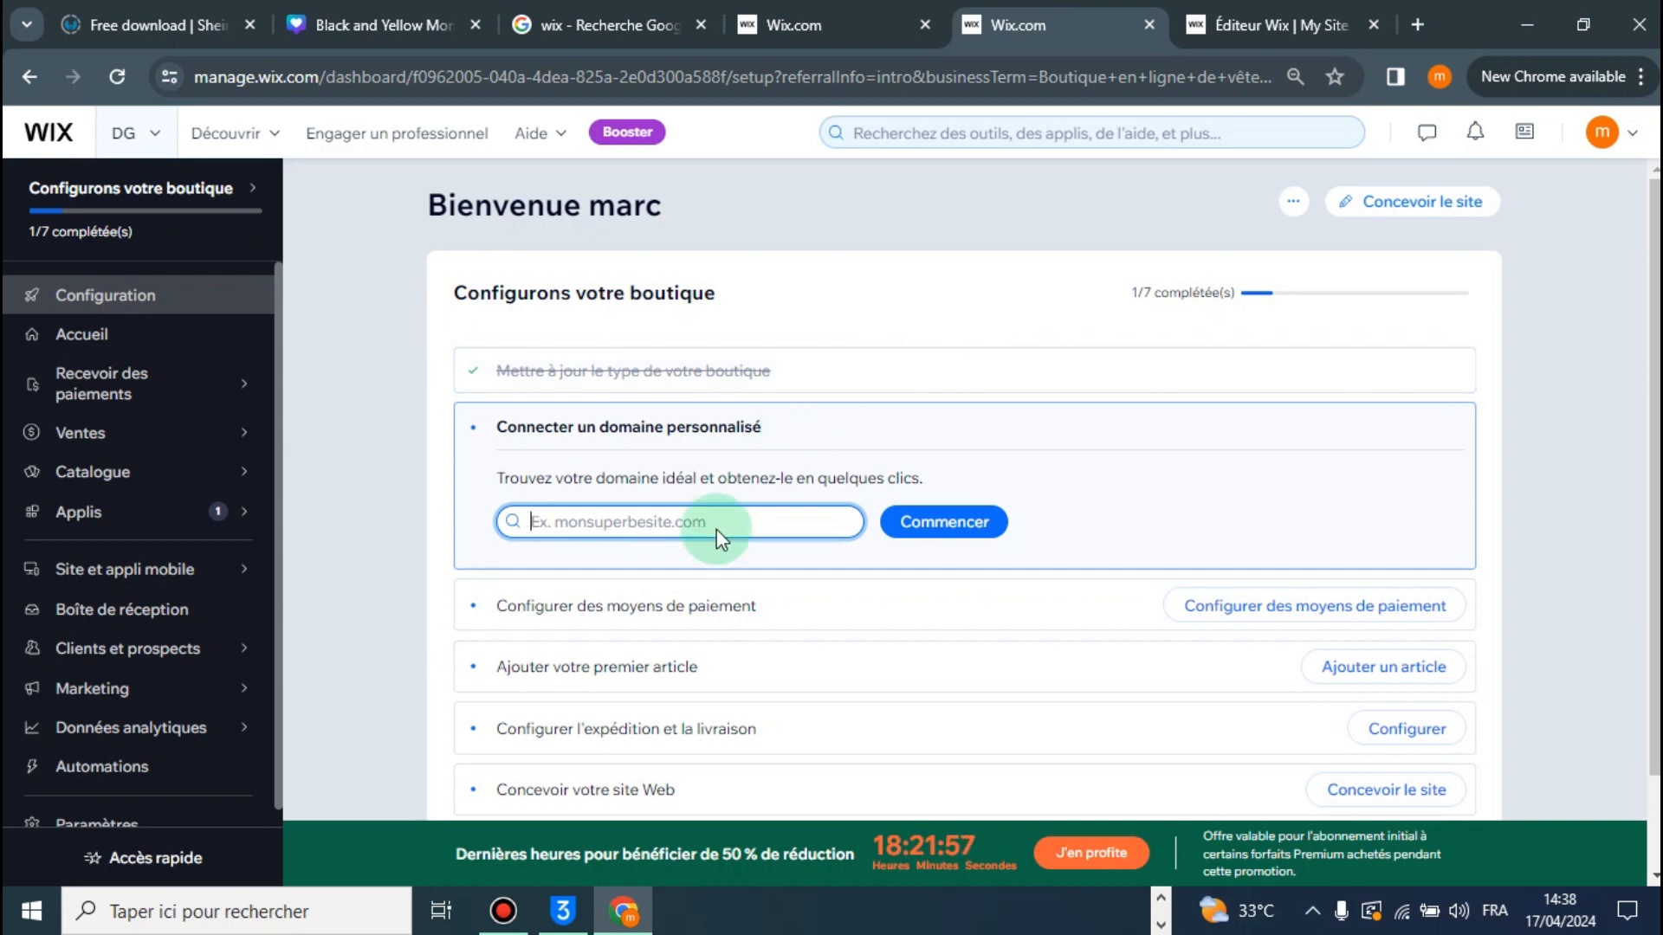
# Start designing the website and choose to customize a template instead of letting Wix create the site.
pyautogui.click(624, 790)
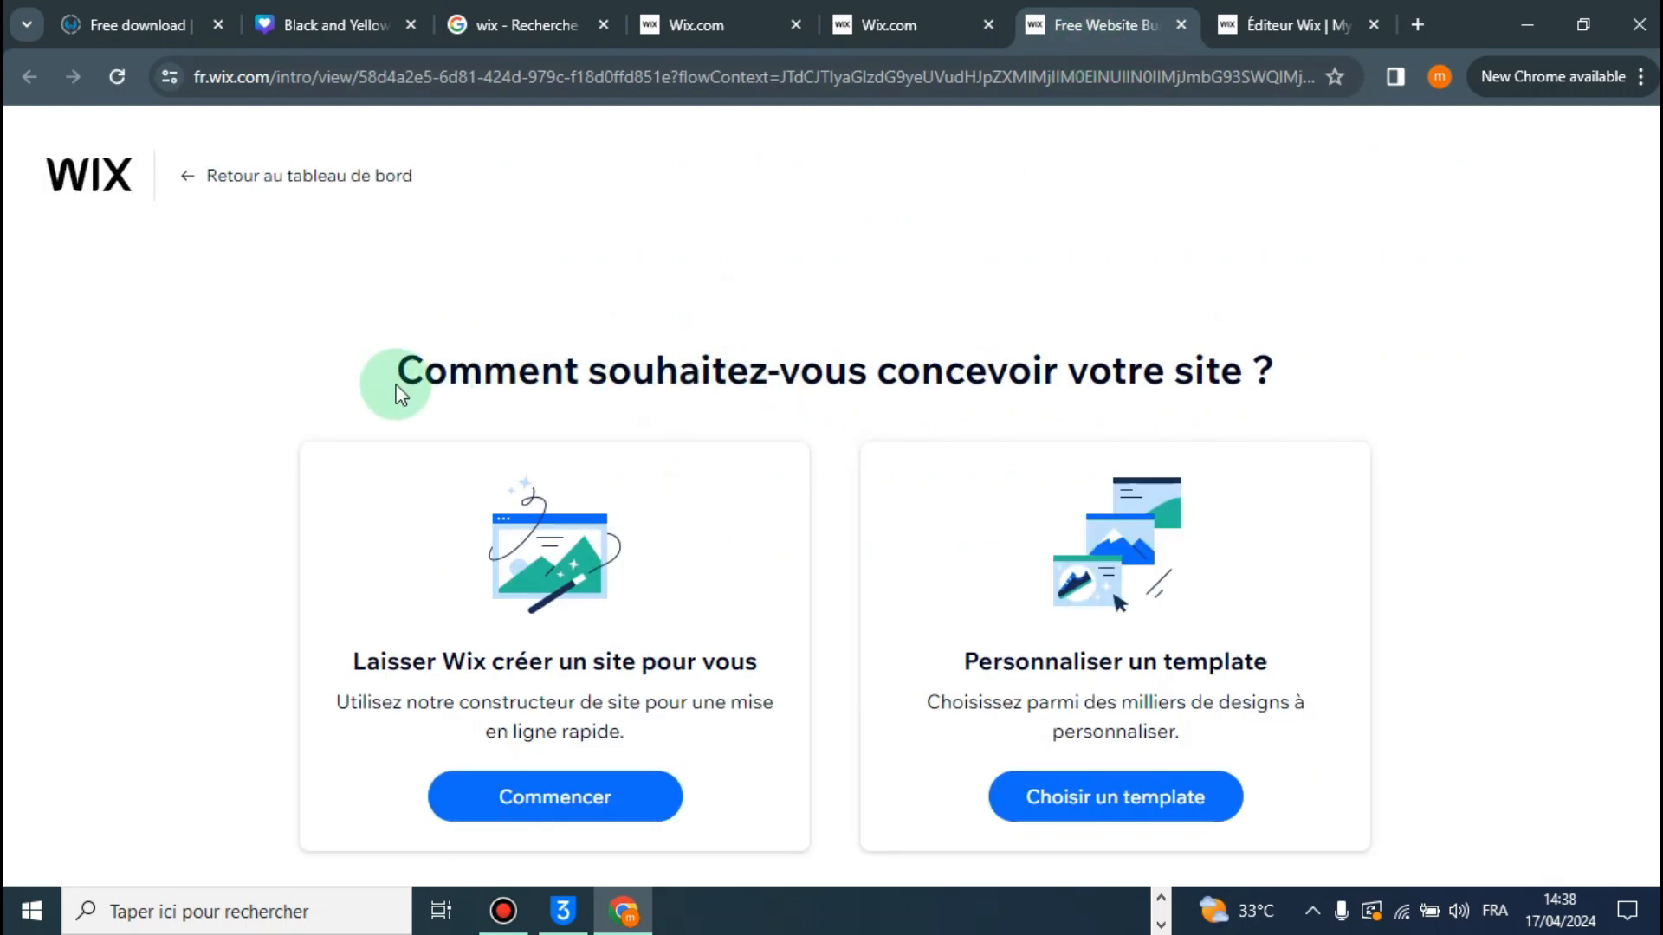
pyautogui.moveTo(393, 369); pyautogui.dragTo(1280, 374)
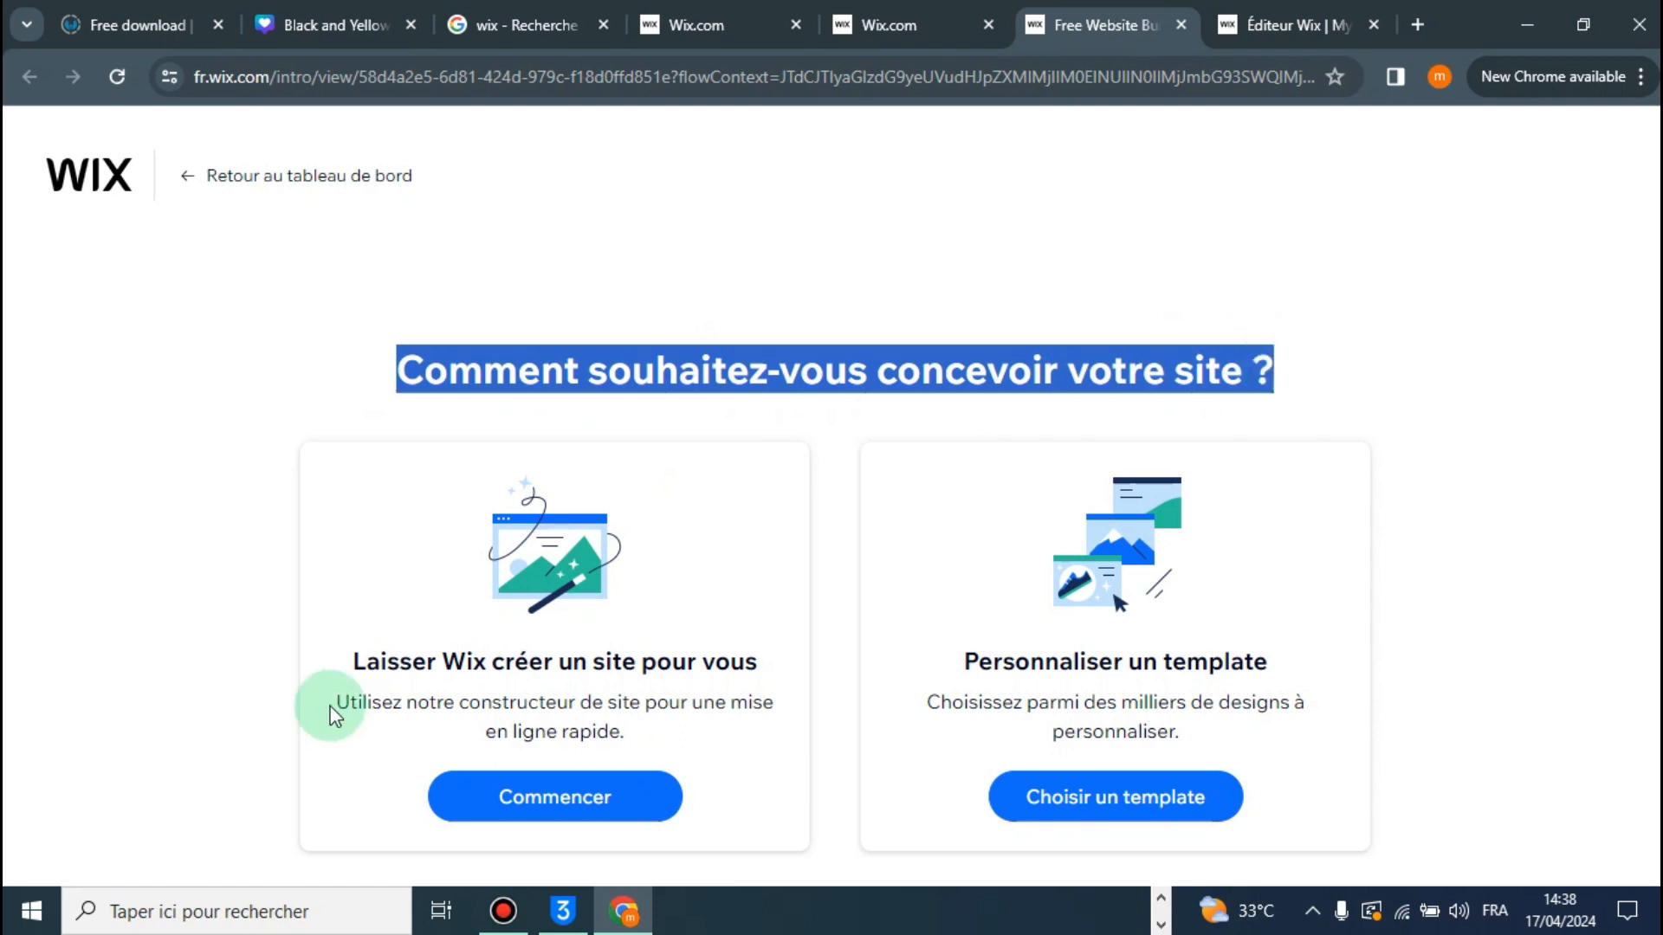
pyautogui.moveTo(348, 661); pyautogui.dragTo(755, 655)
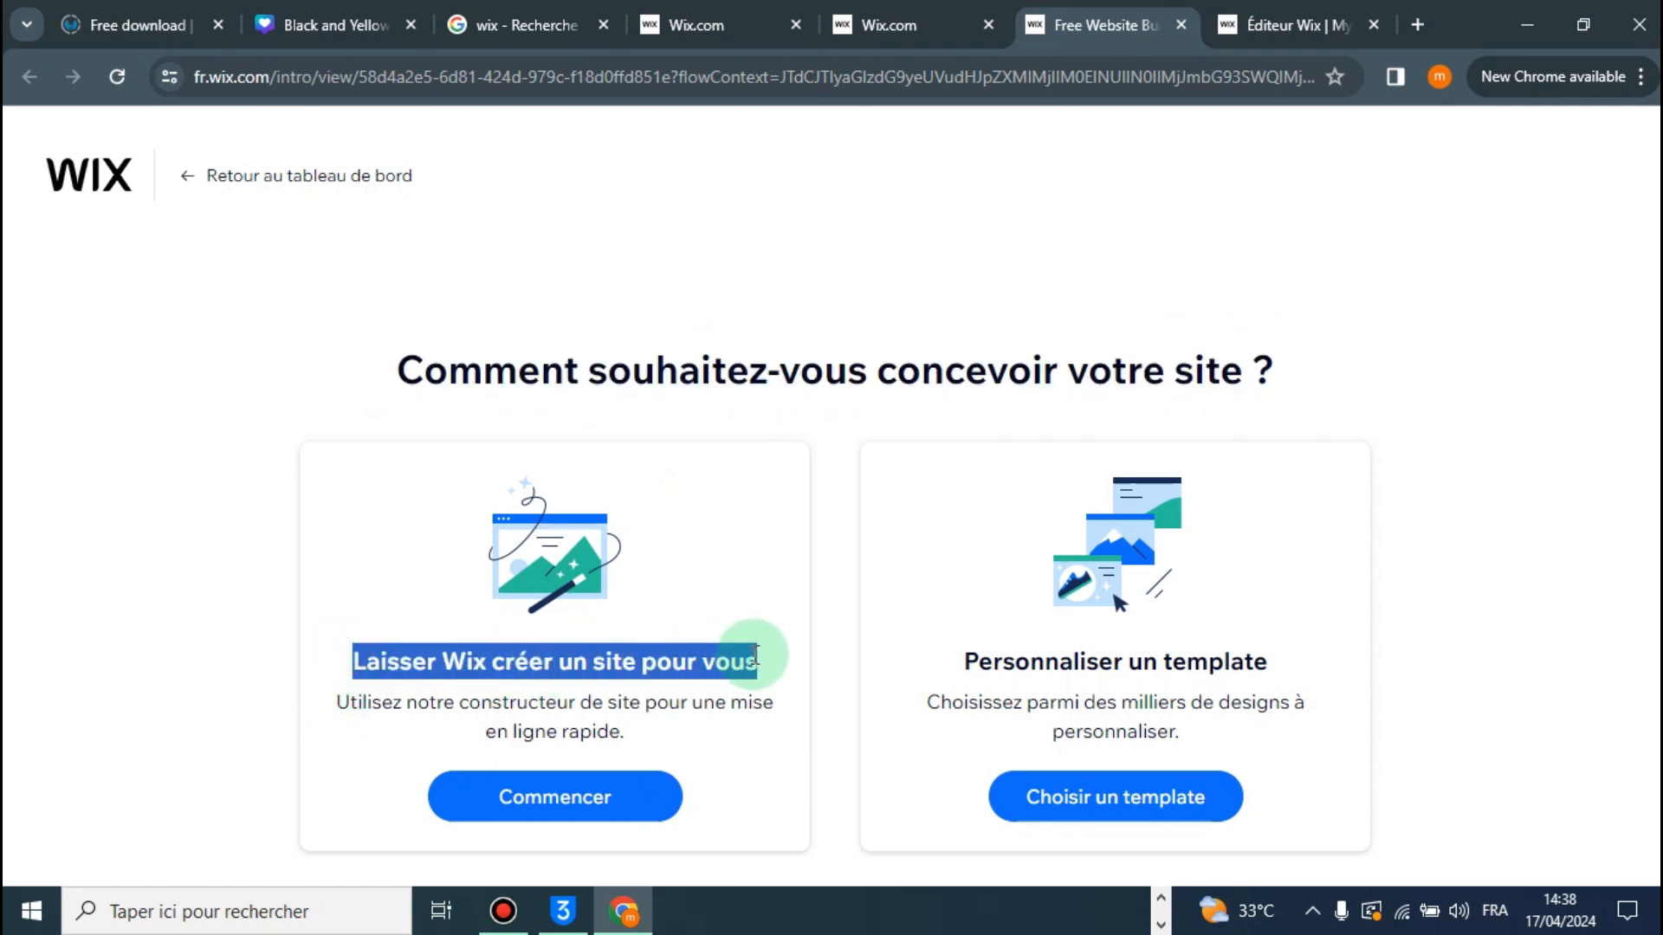
pyautogui.moveTo(957, 660); pyautogui.dragTo(1302, 670)
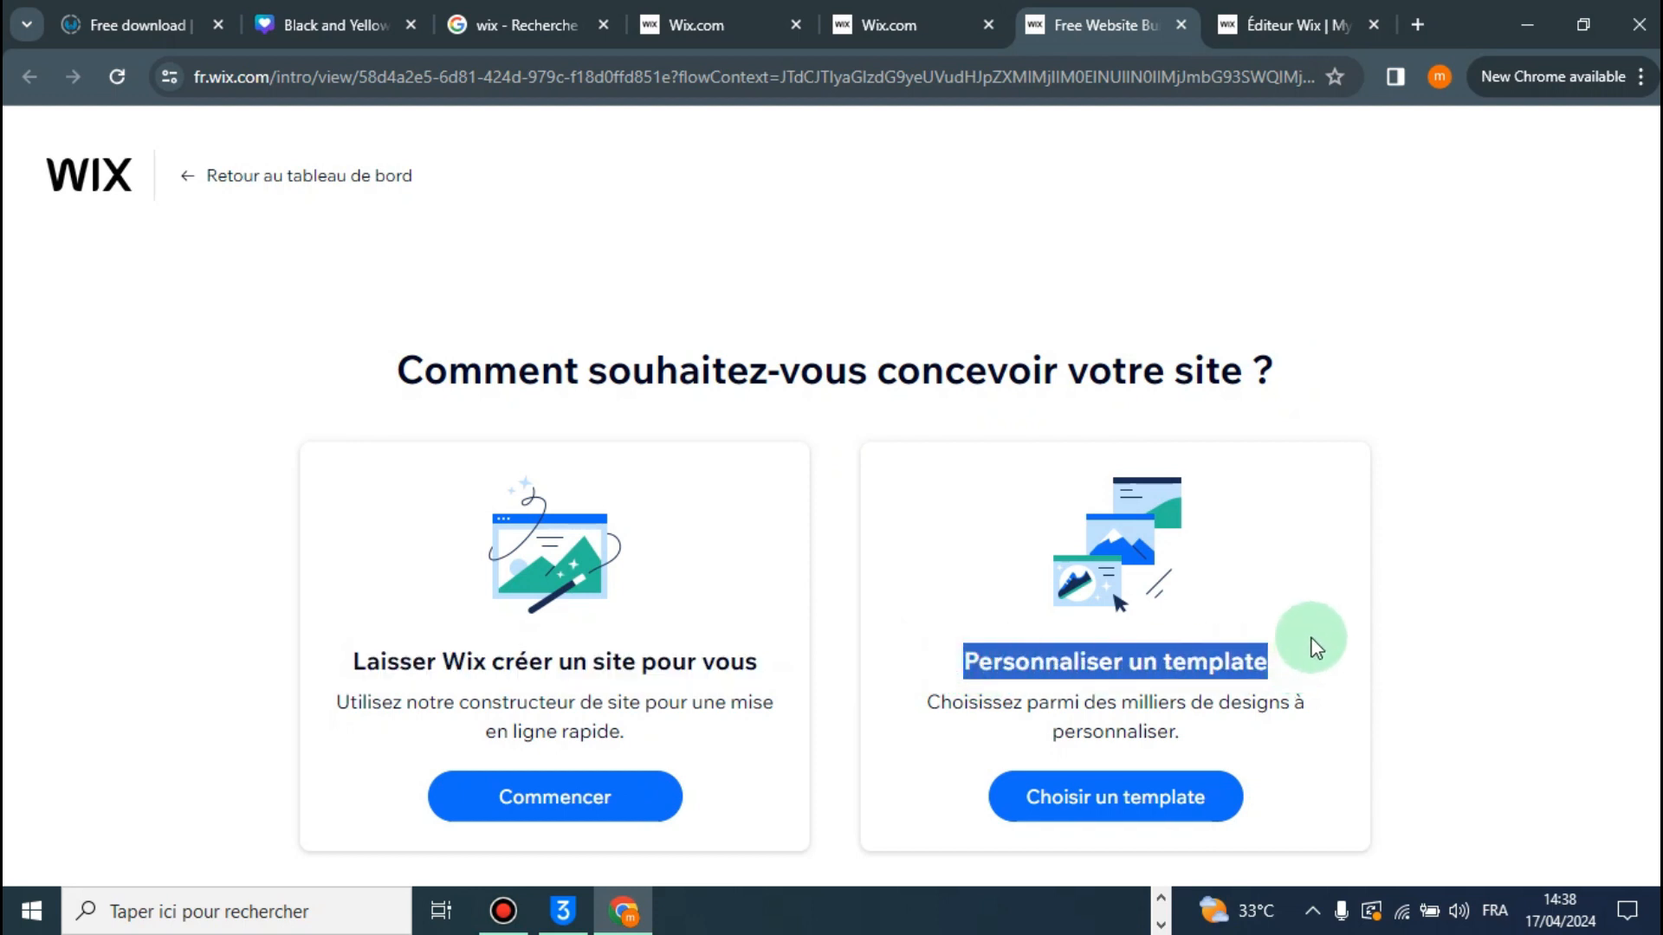
pyautogui.click(1313, 643)
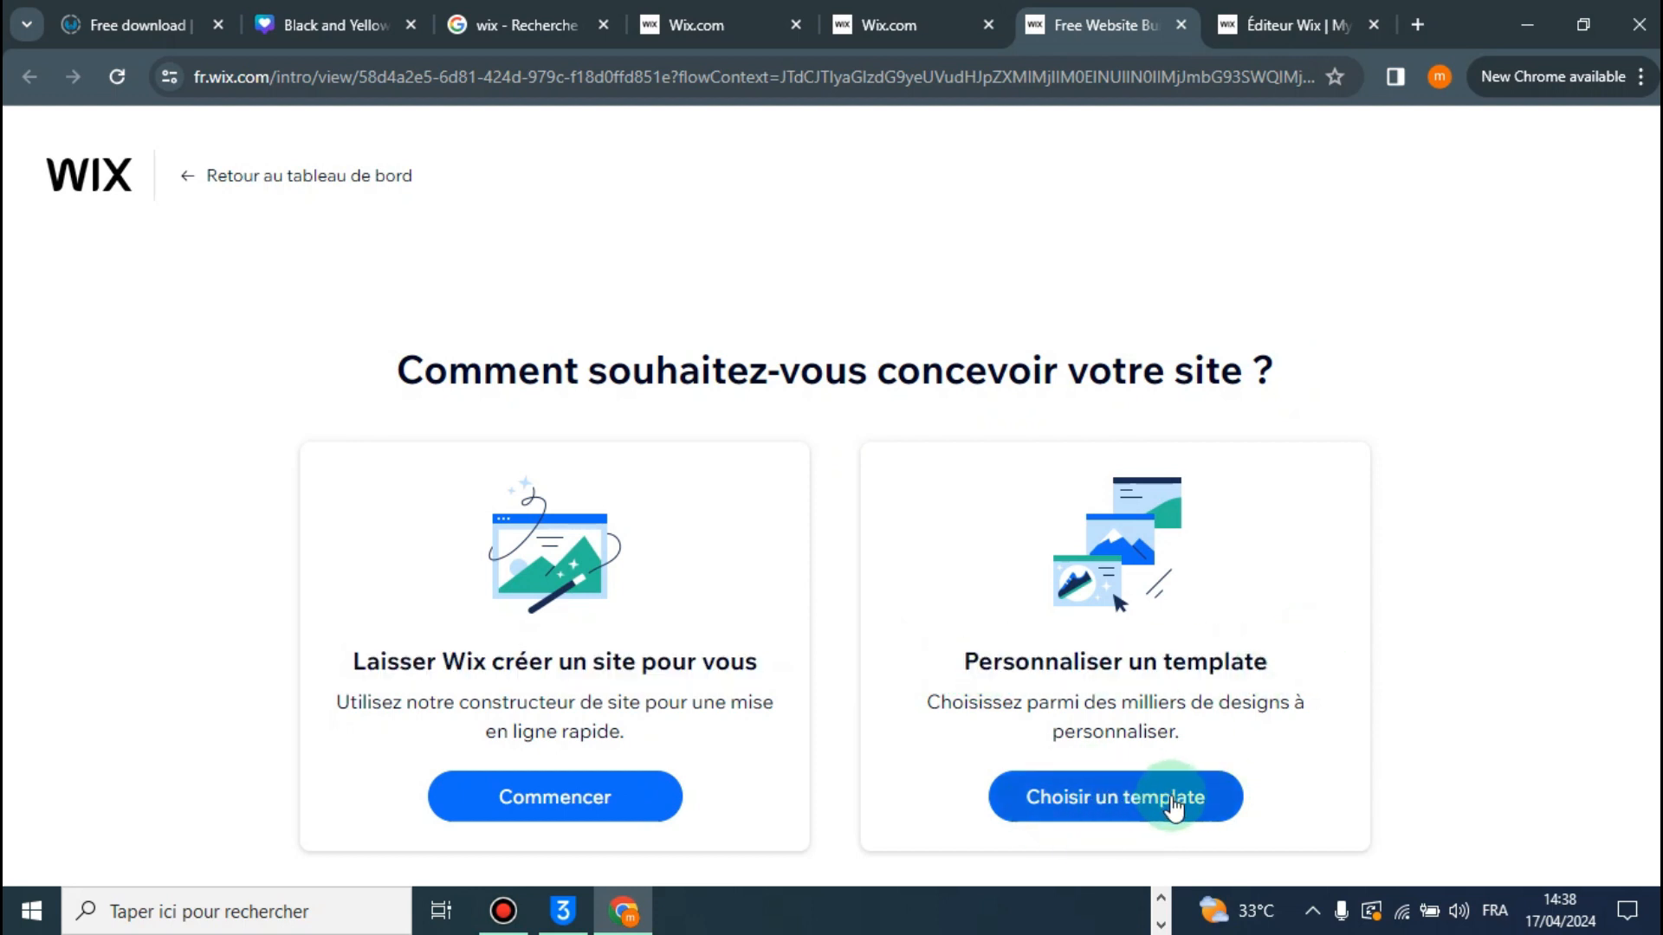
pyautogui.click(1117, 804)
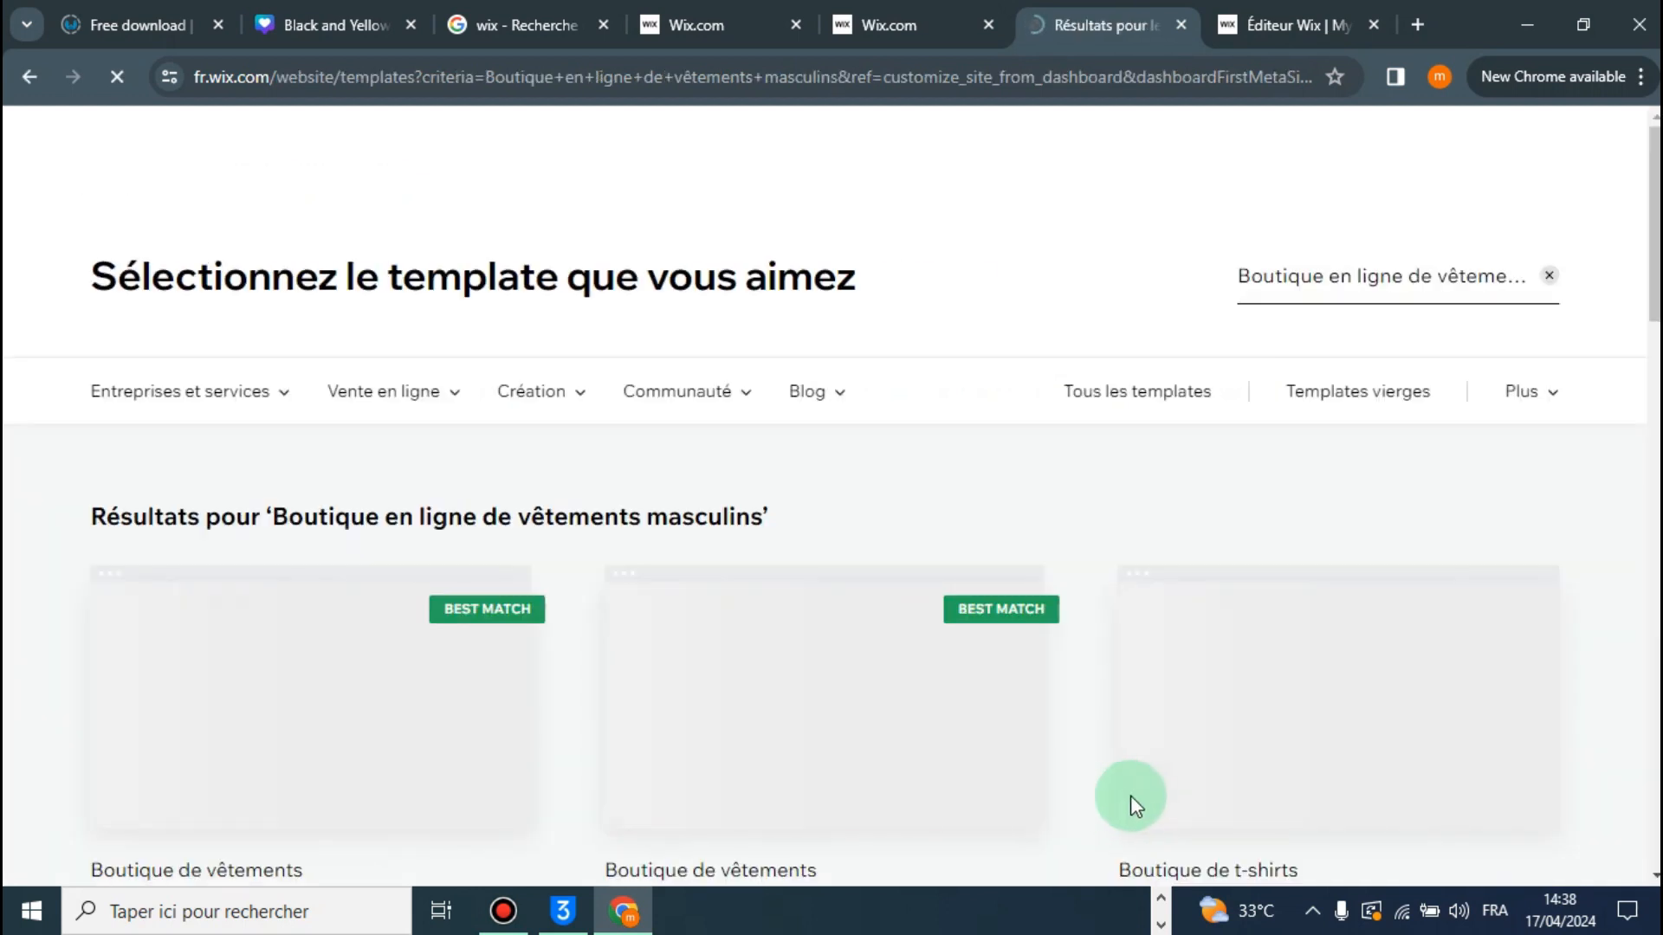
# Browse the suggested templates and the Mode et vêtements category, ending with all E-commerce templates listed.
pyautogui.scroll(-3, 360, 554)
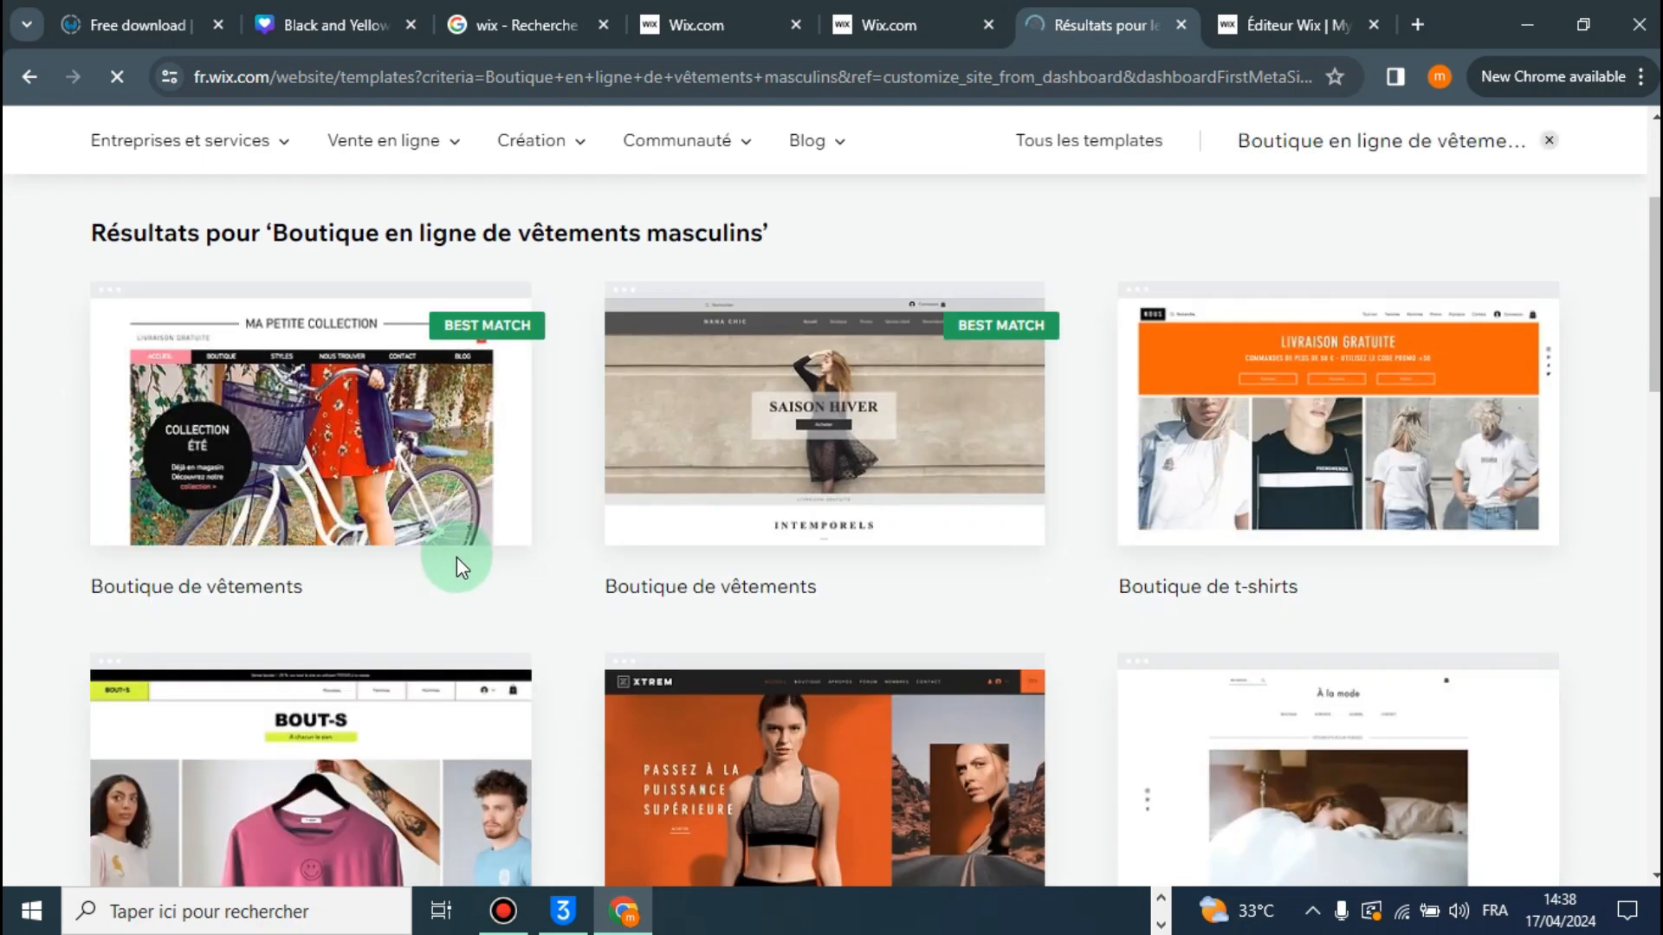
pyautogui.scroll(-6, 576, 333)
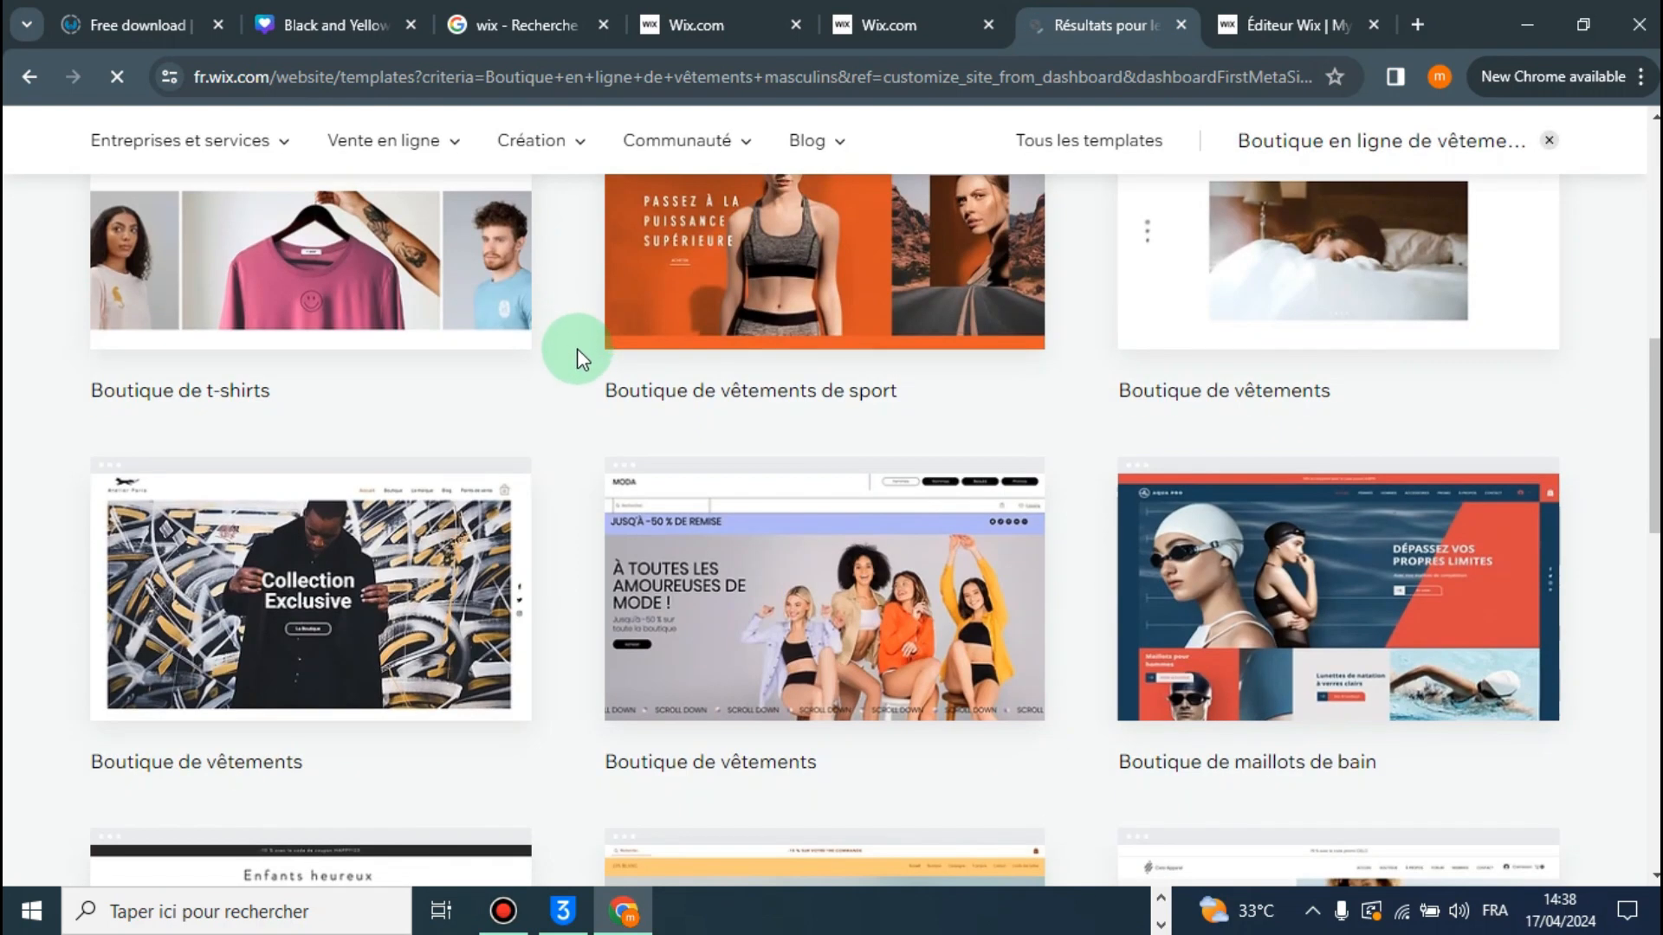
pyautogui.scroll(-3, 555, 416)
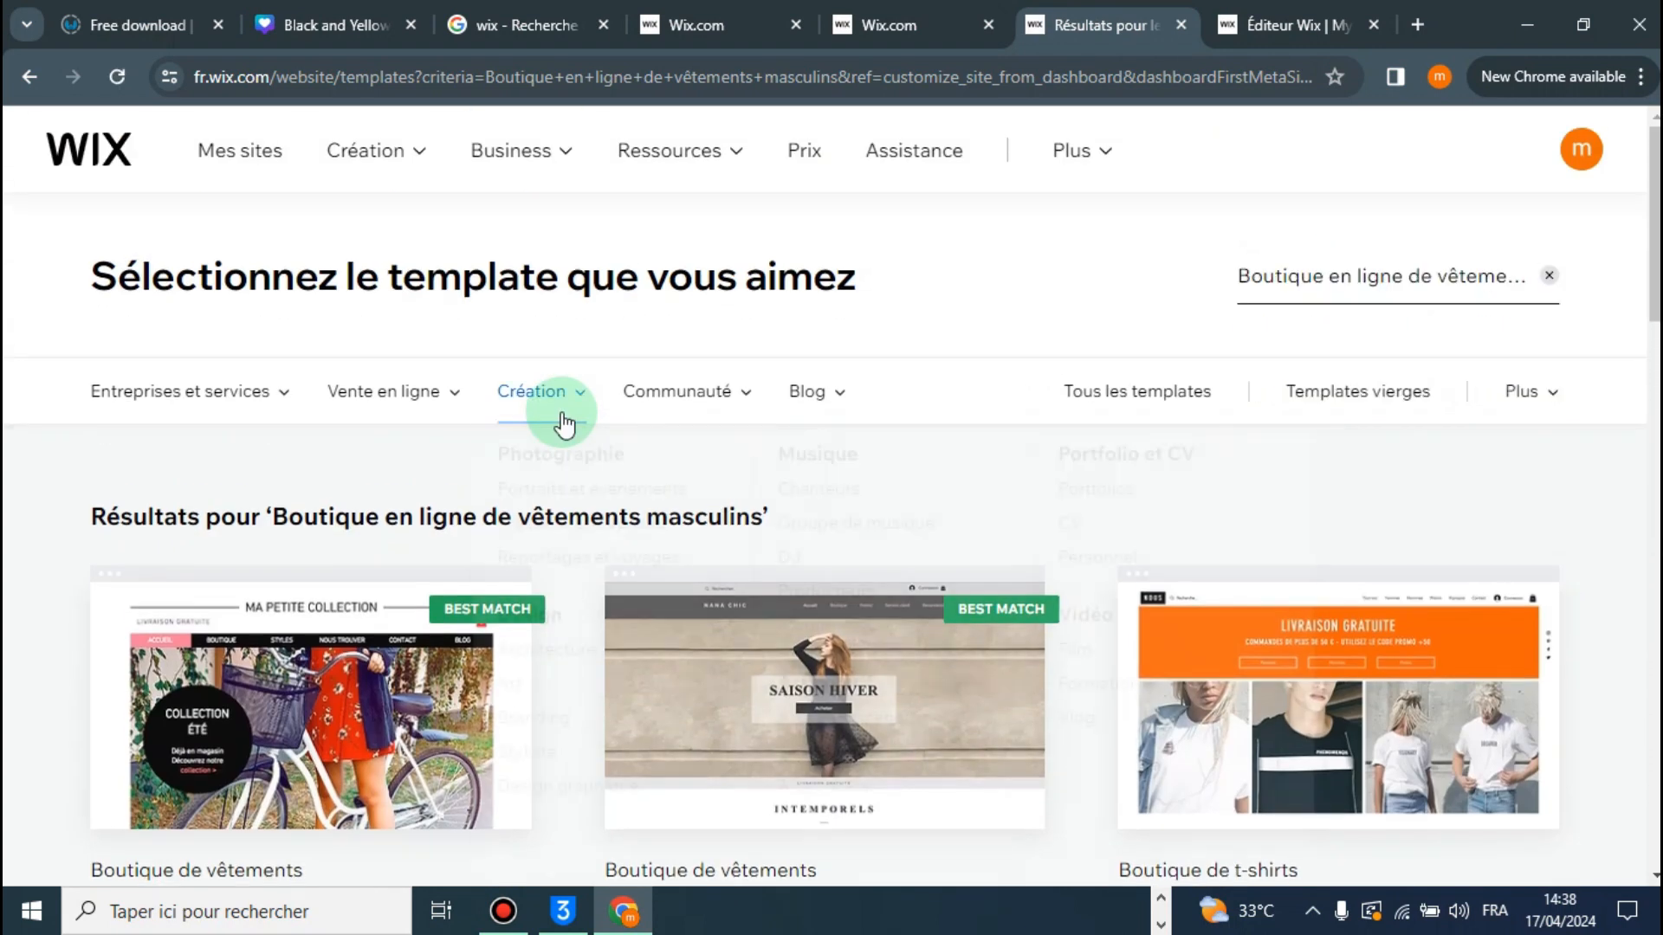
pyautogui.click(444, 397)
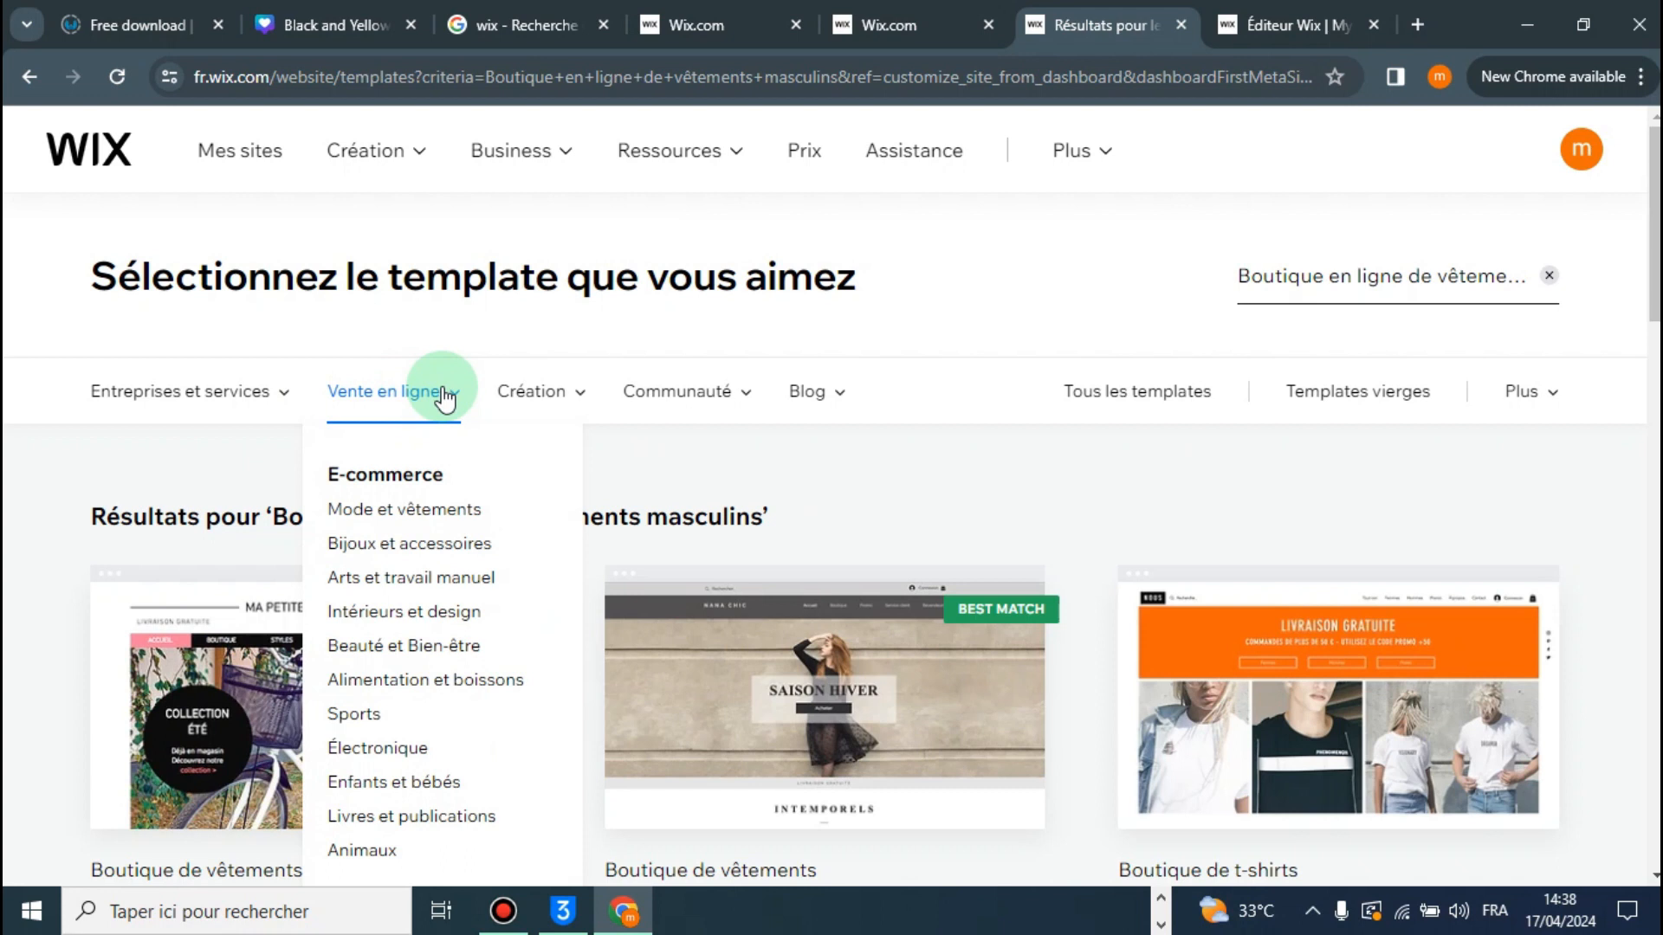
pyautogui.click(404, 511)
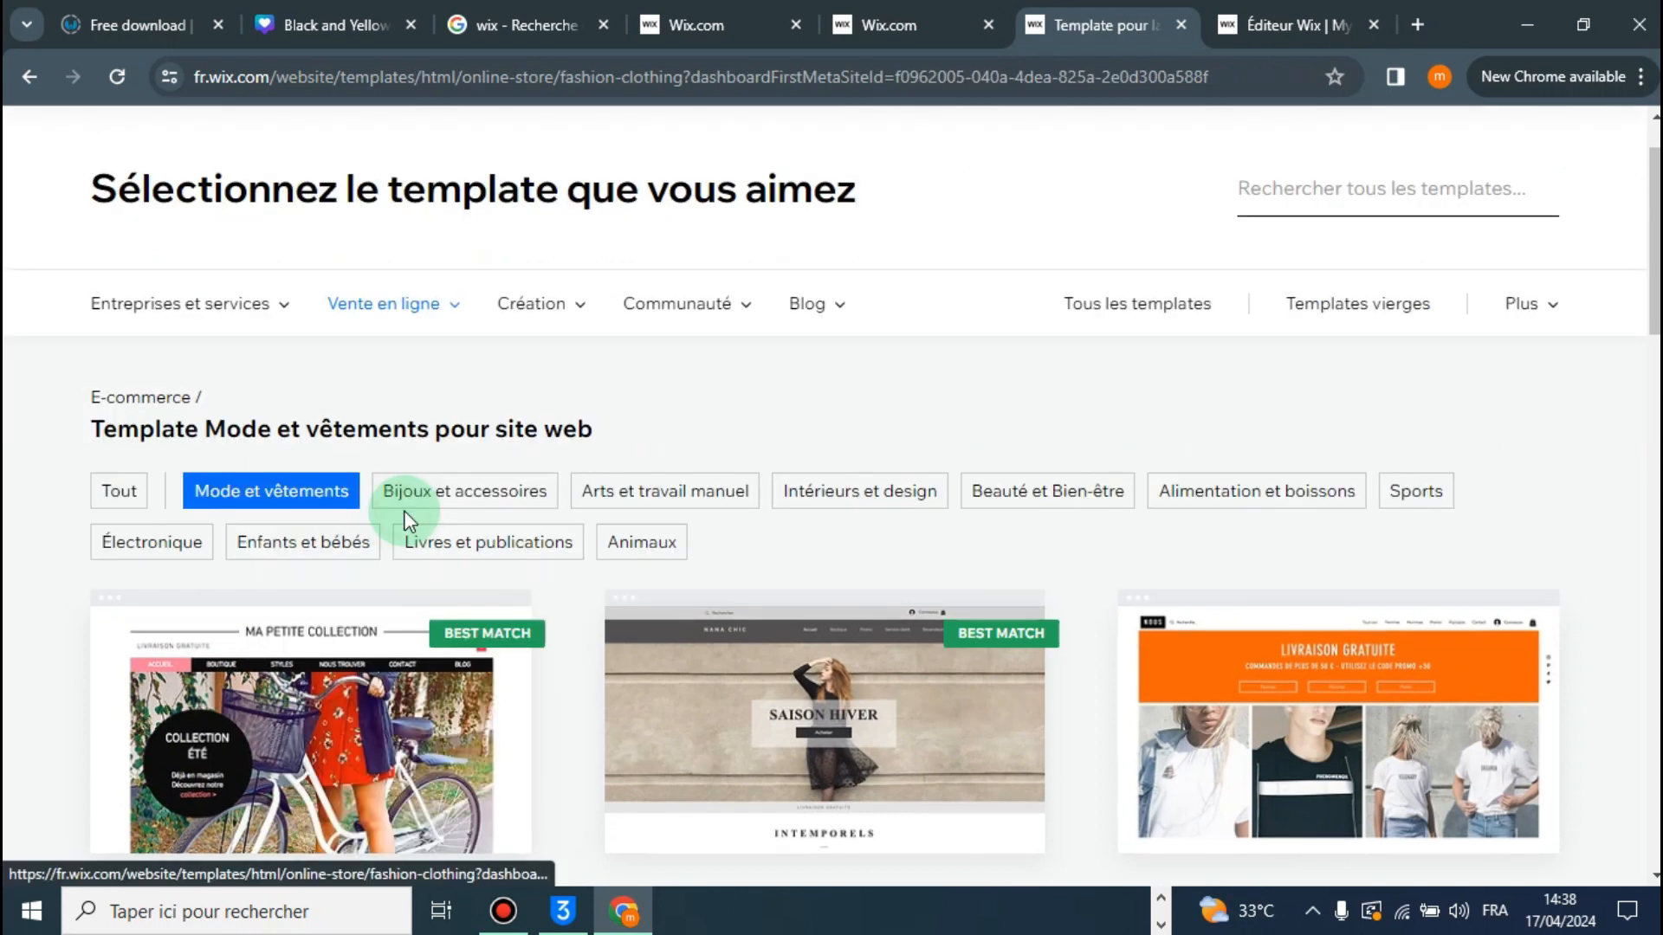
pyautogui.click(118, 501)
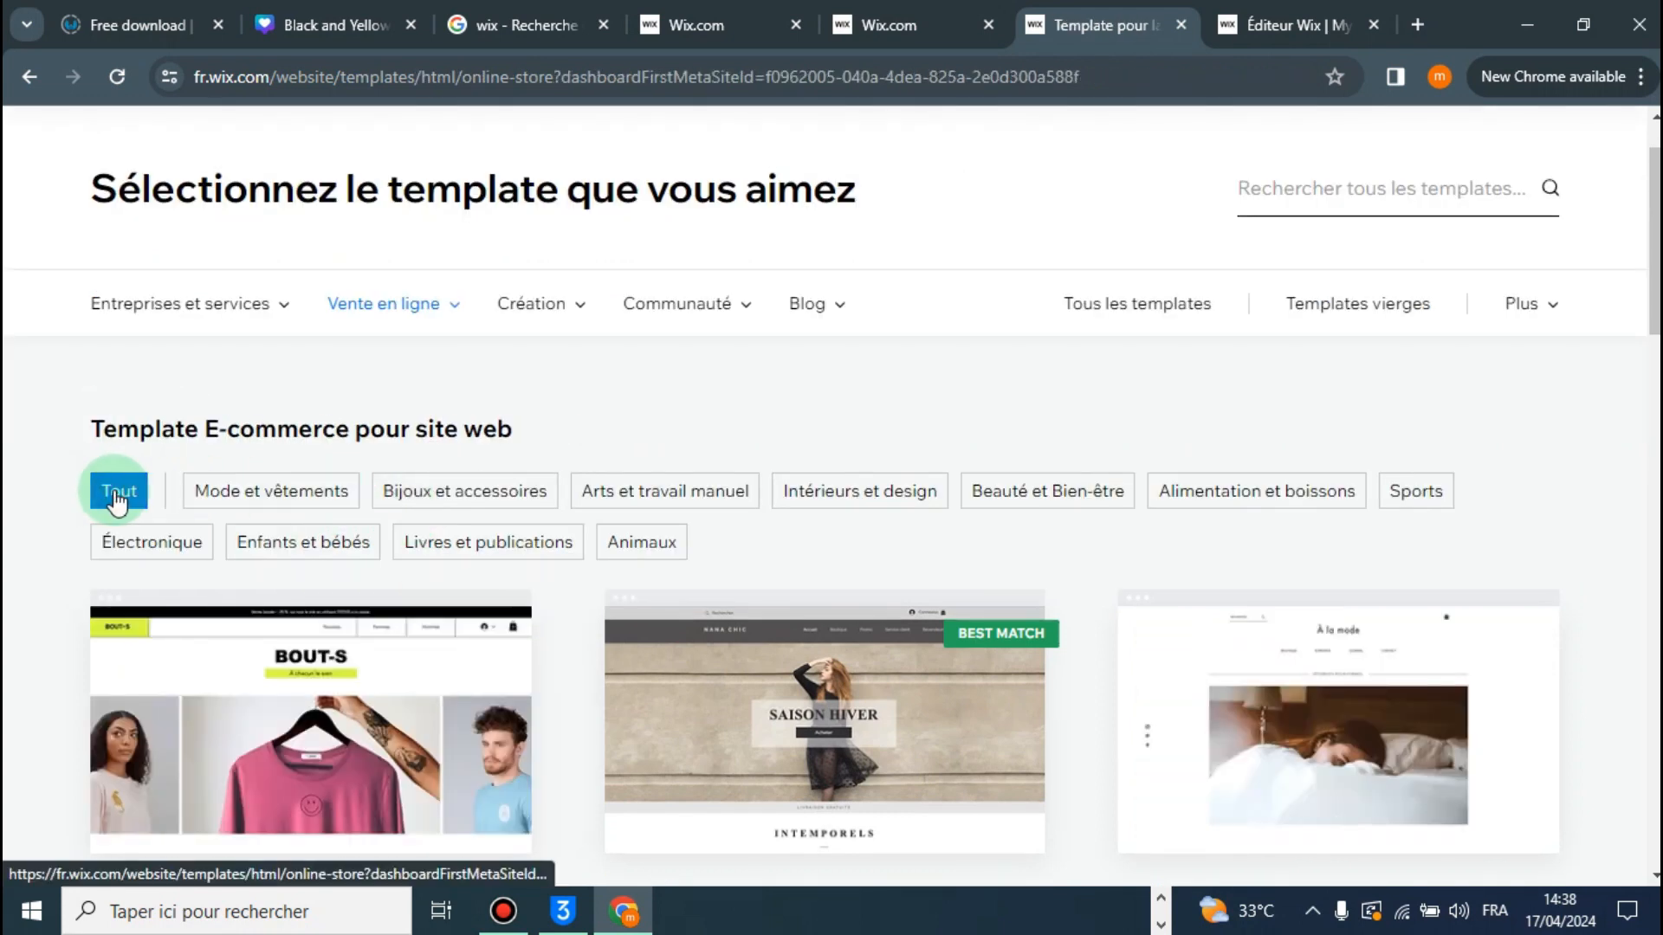
# Open the "Boutique d'accessoires" e-commerce template in the site editor for editing.
pyautogui.scroll(-3, 597, 627)
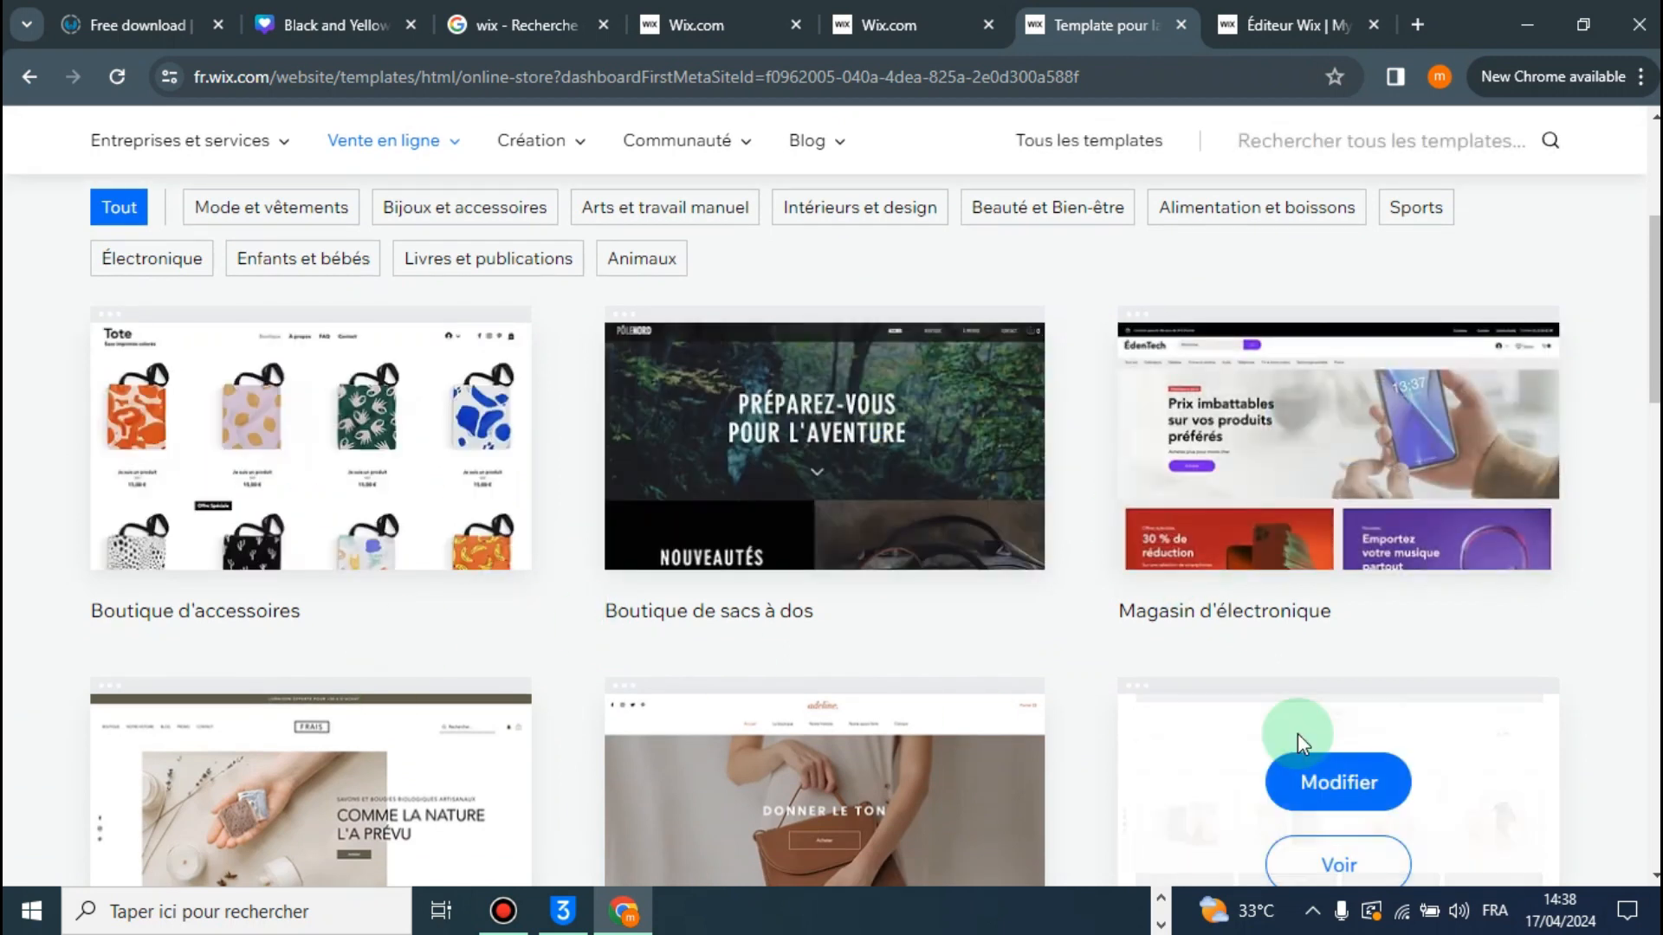
pyautogui.moveTo(355, 449)
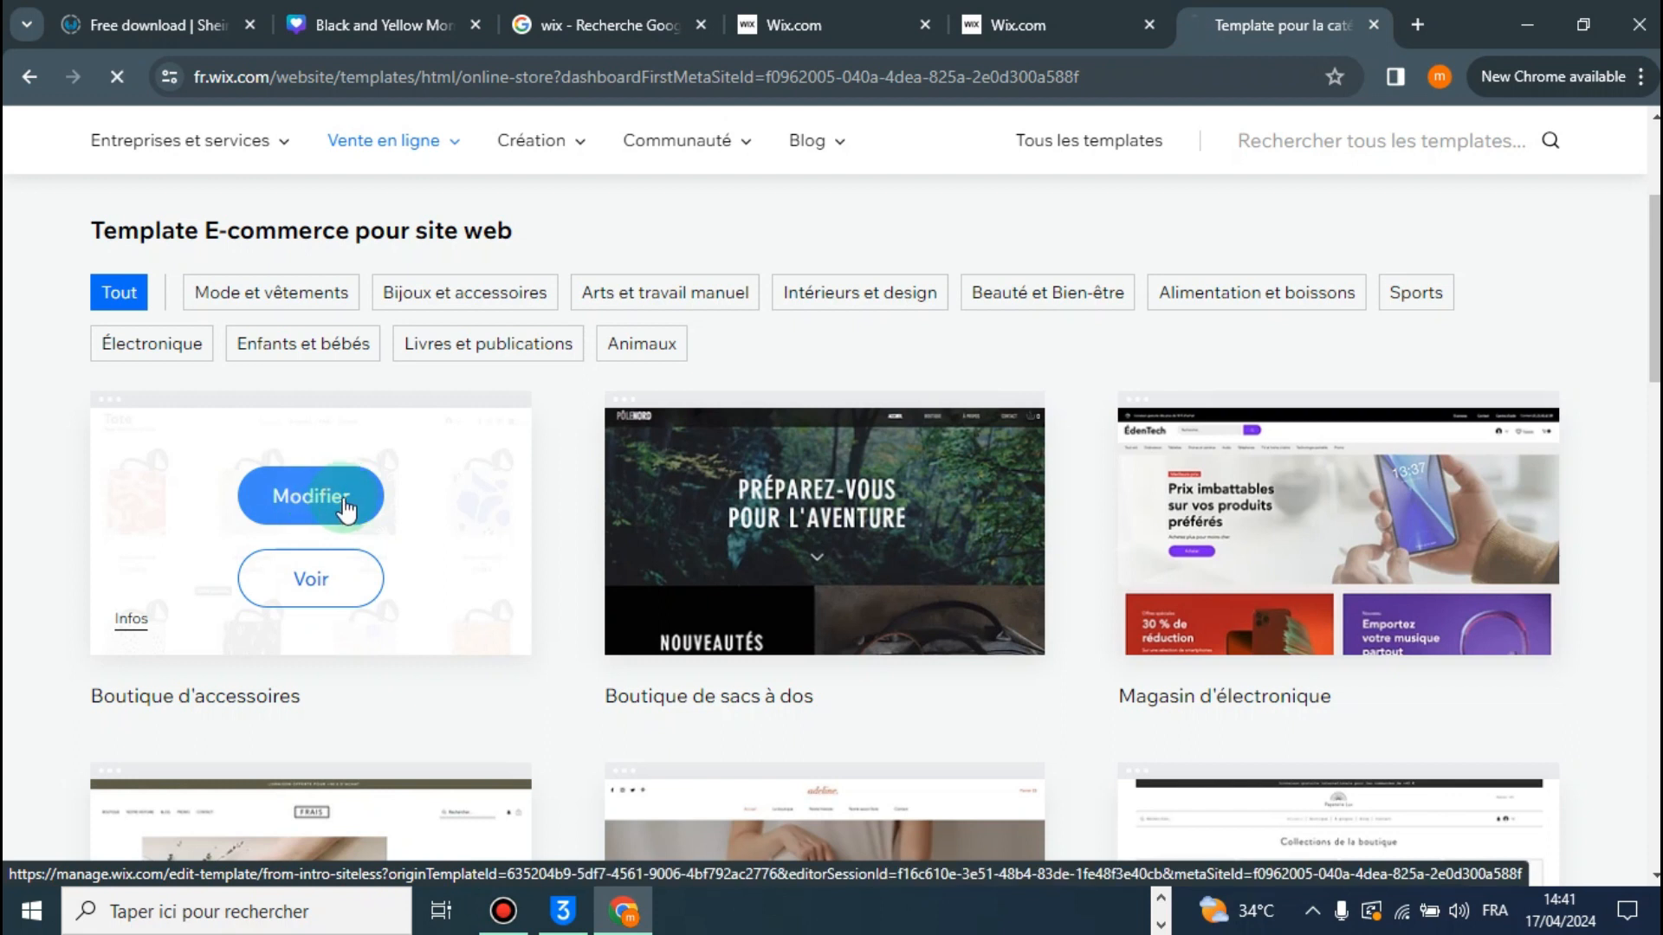
pyautogui.click(345, 509)
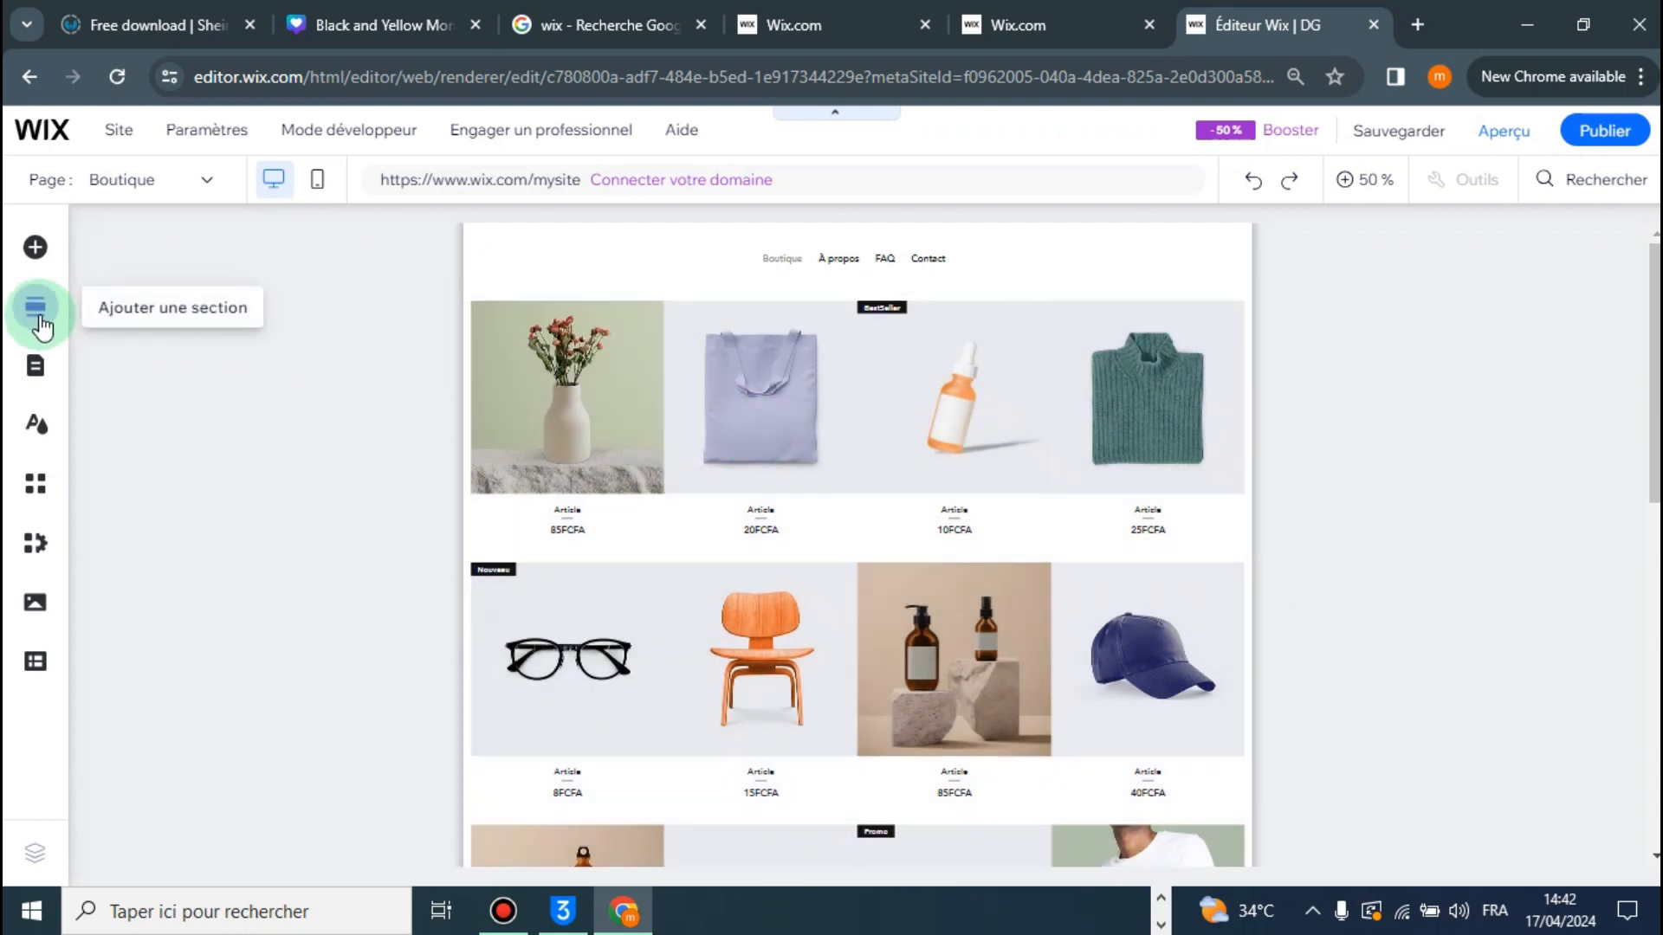
# Open the article manager from the store's "Ajouter votre premier article" setup task and look through the article list.
pyautogui.click(35, 545)
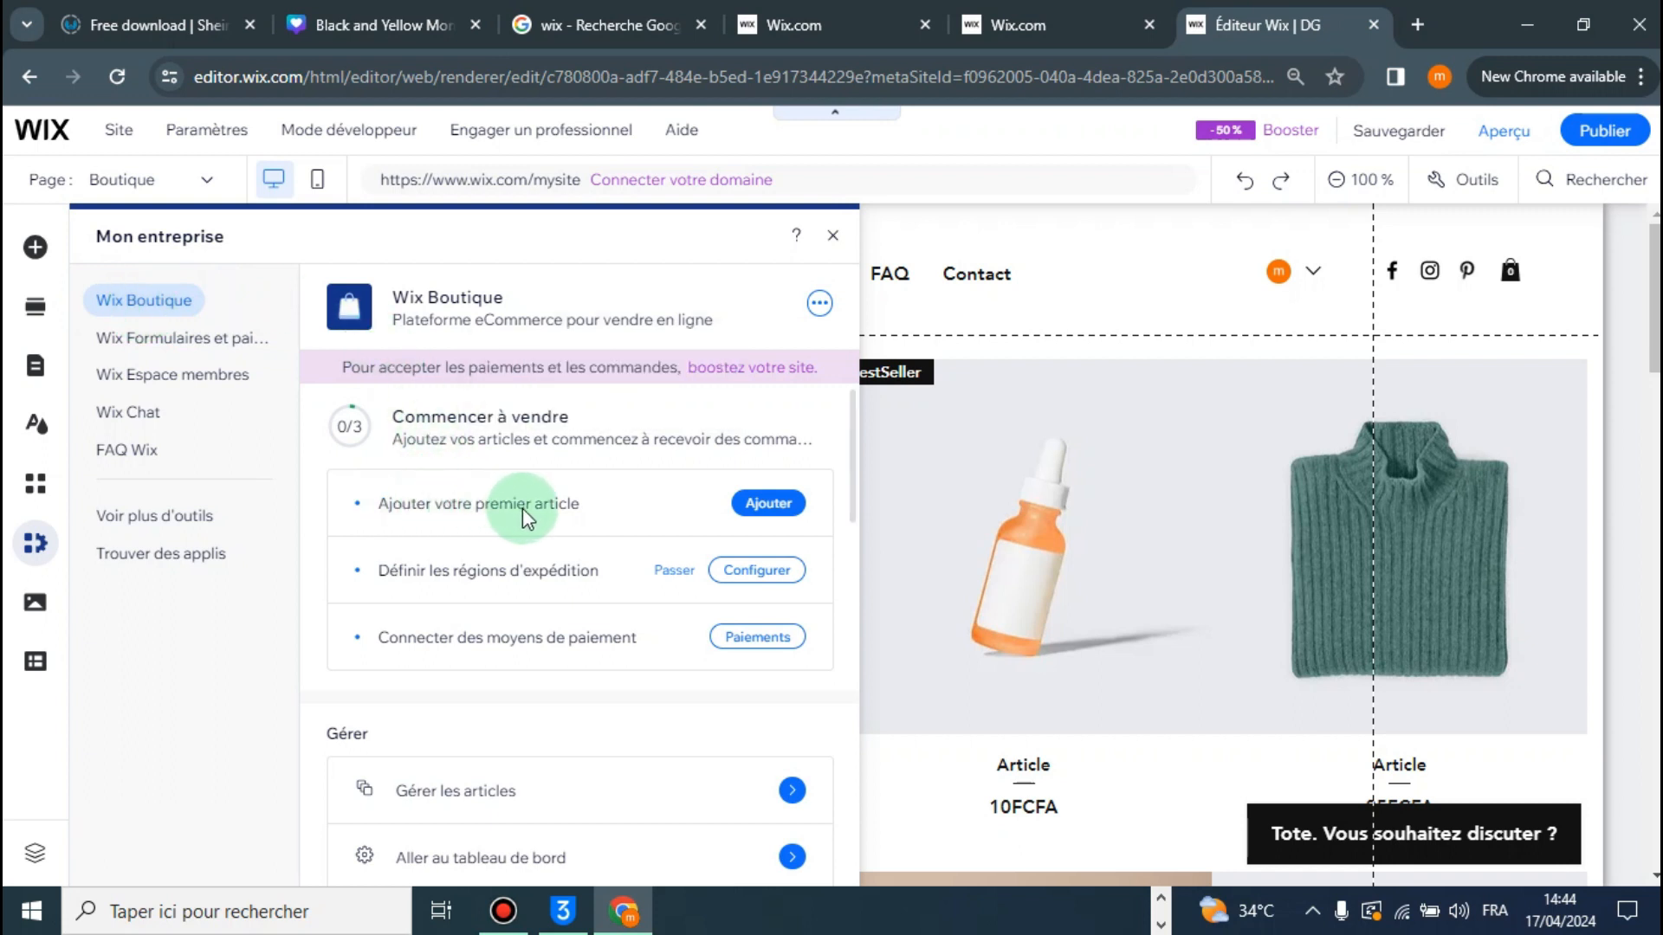
pyautogui.click(768, 503)
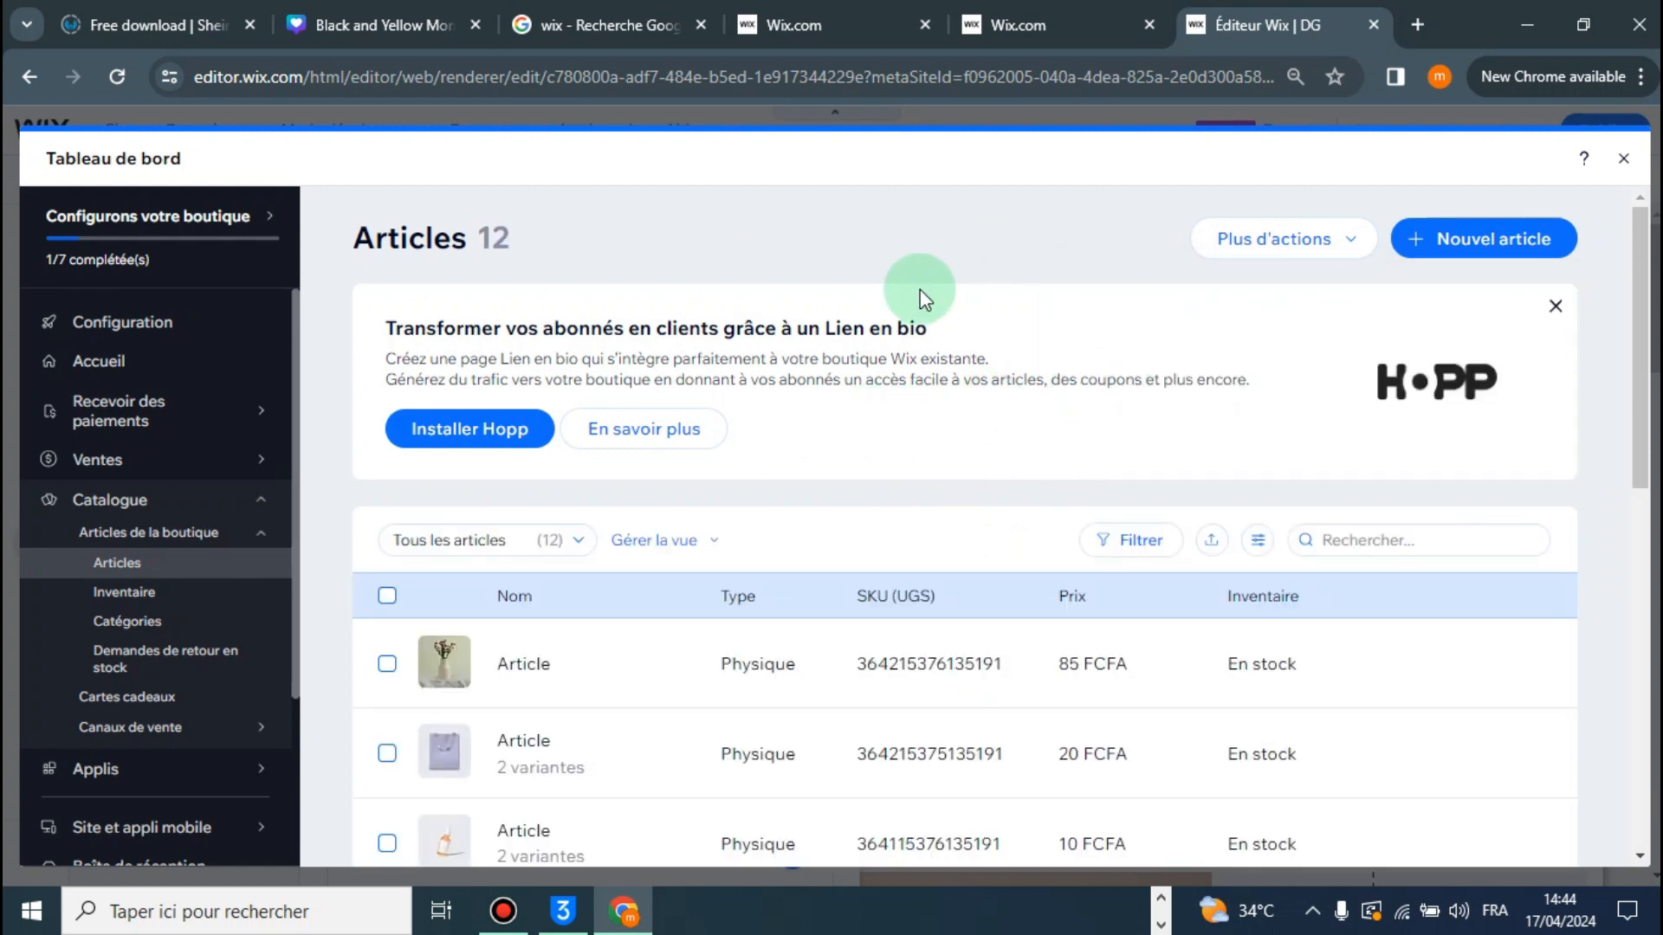
pyautogui.scroll(-4, 920, 290)
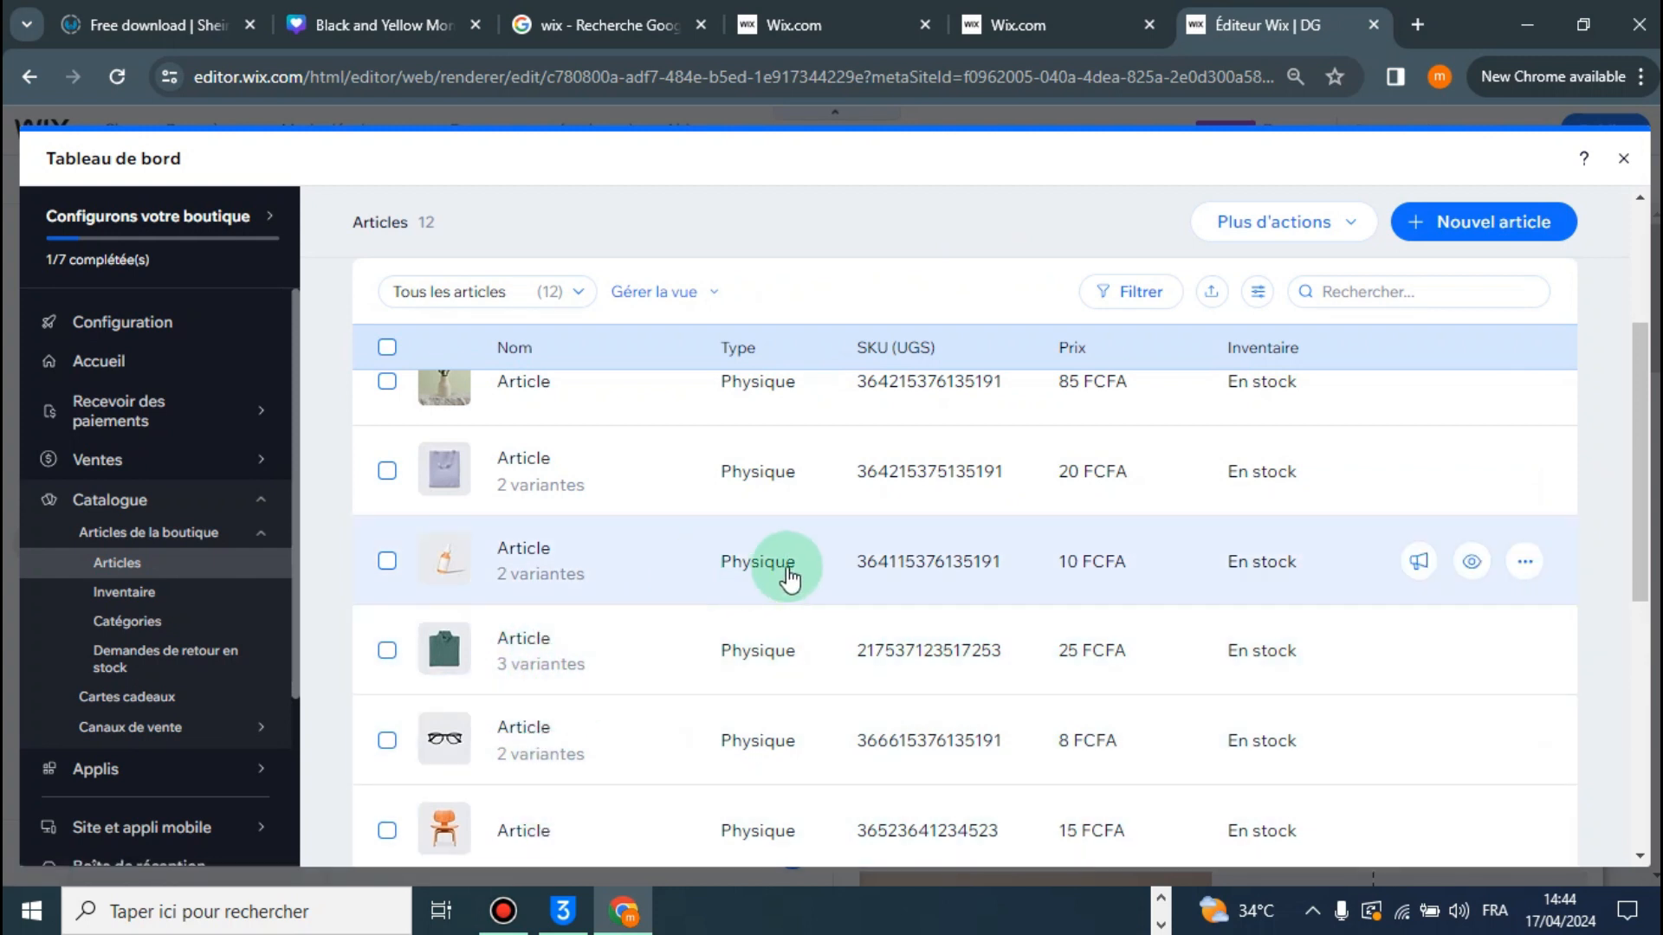
pyautogui.scroll(-3, 634, 532)
pyautogui.scroll(6, 634, 532)
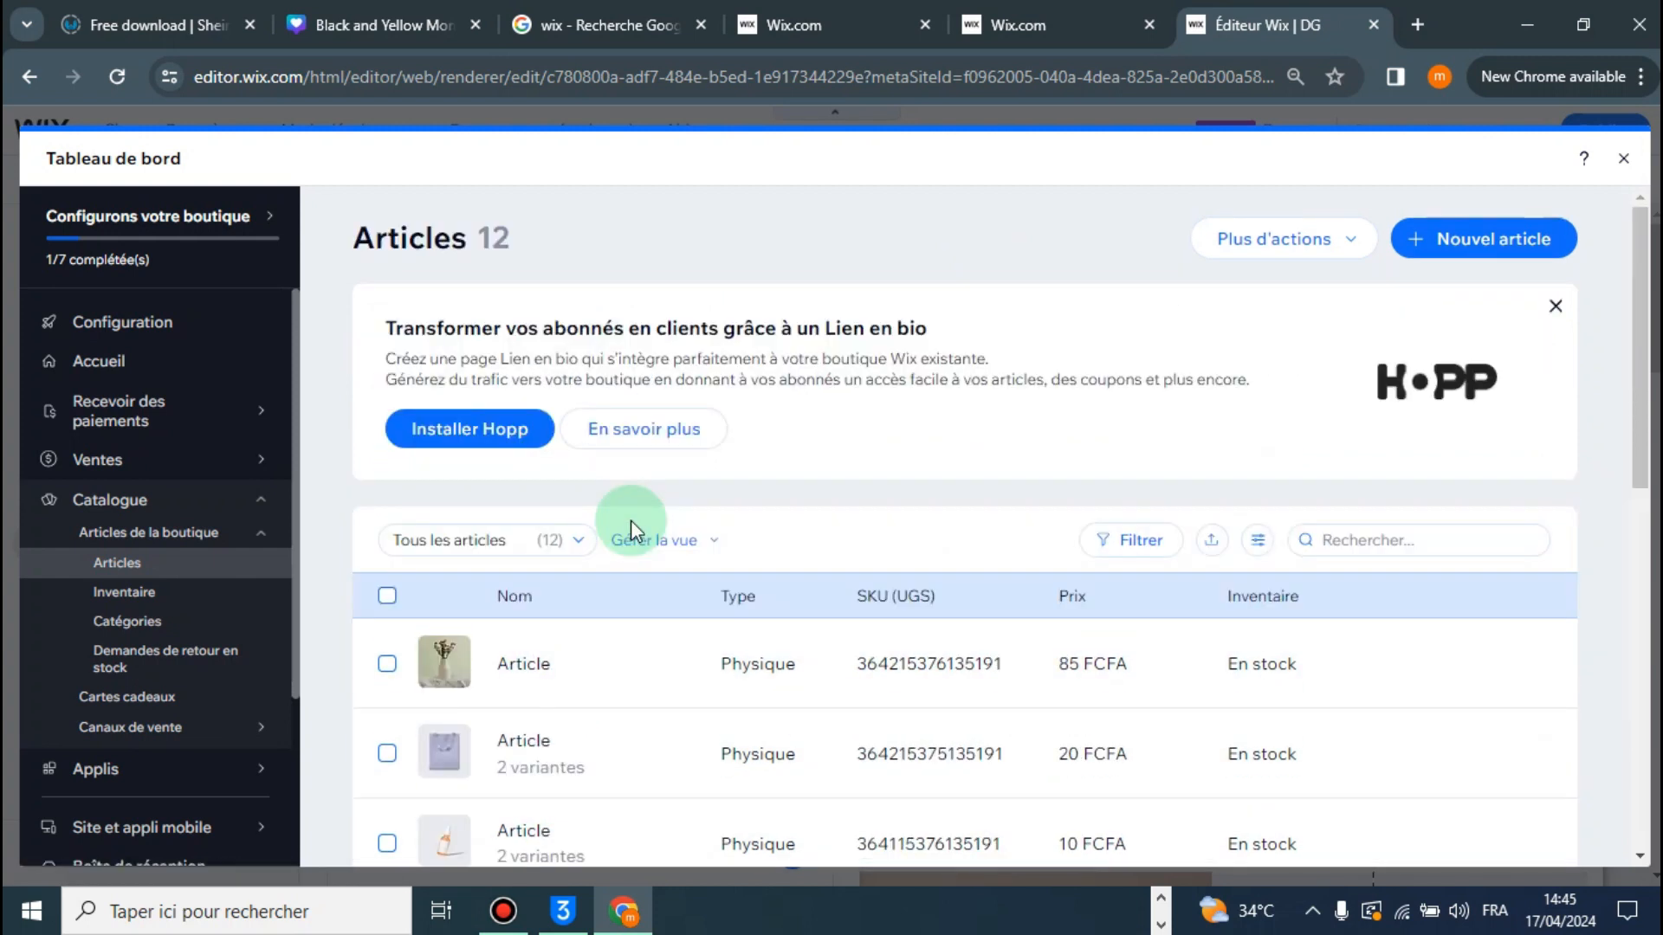
# Create a new physical article in the store and name it "Article 1".
pyautogui.click(1503, 243)
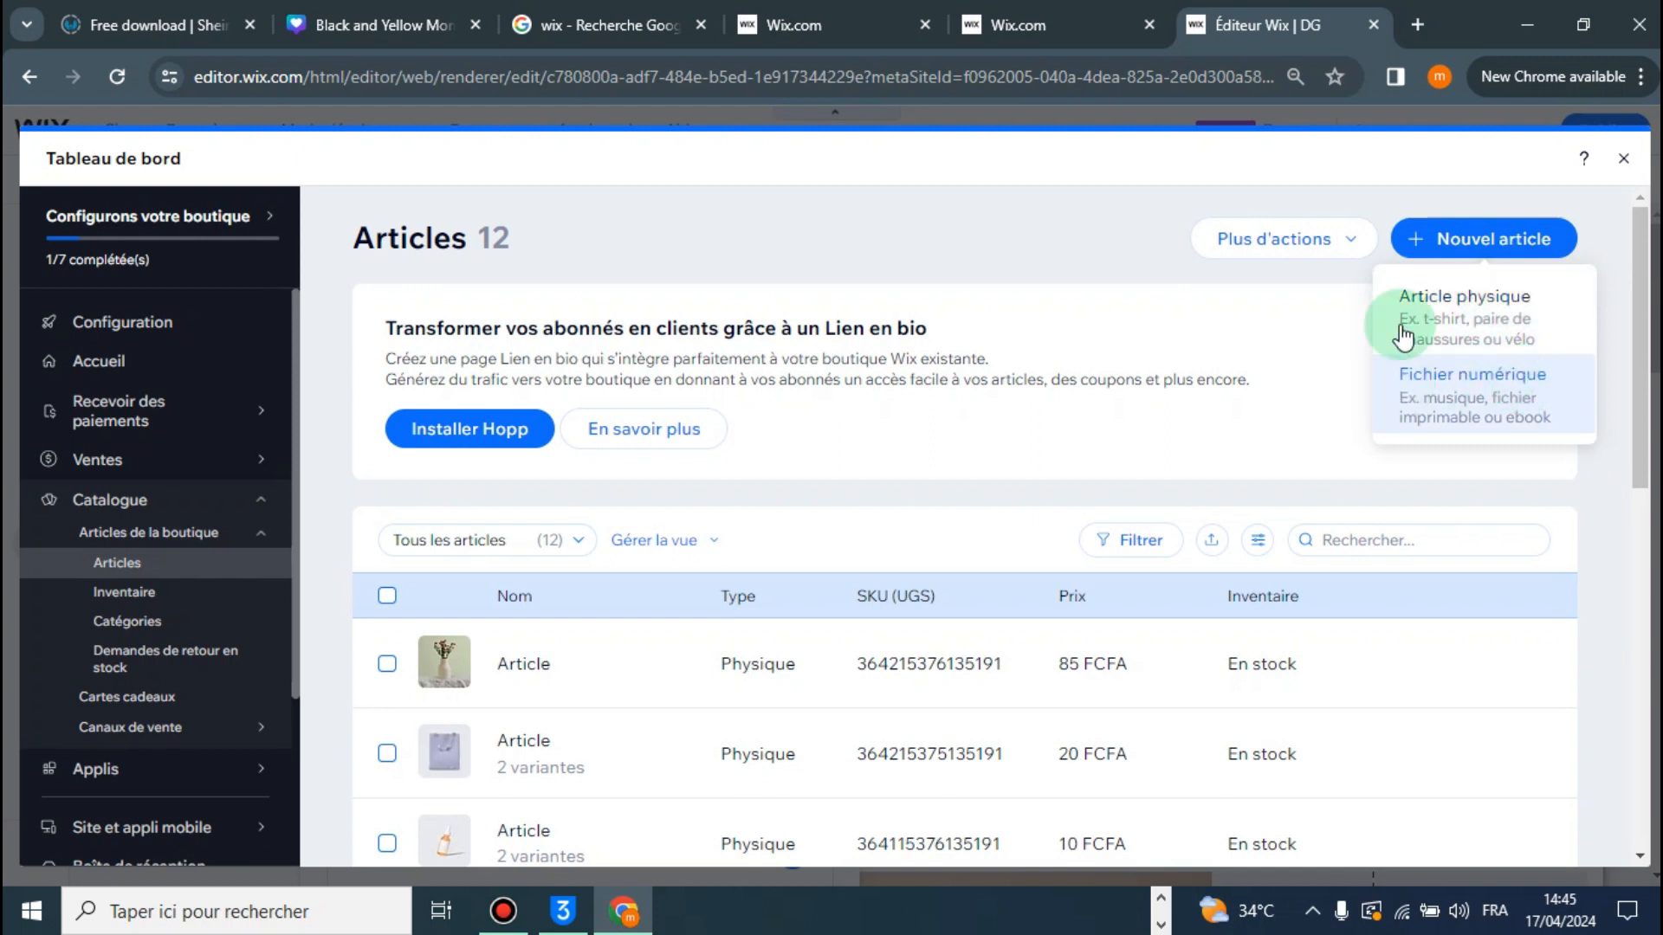
pyautogui.click(1469, 310)
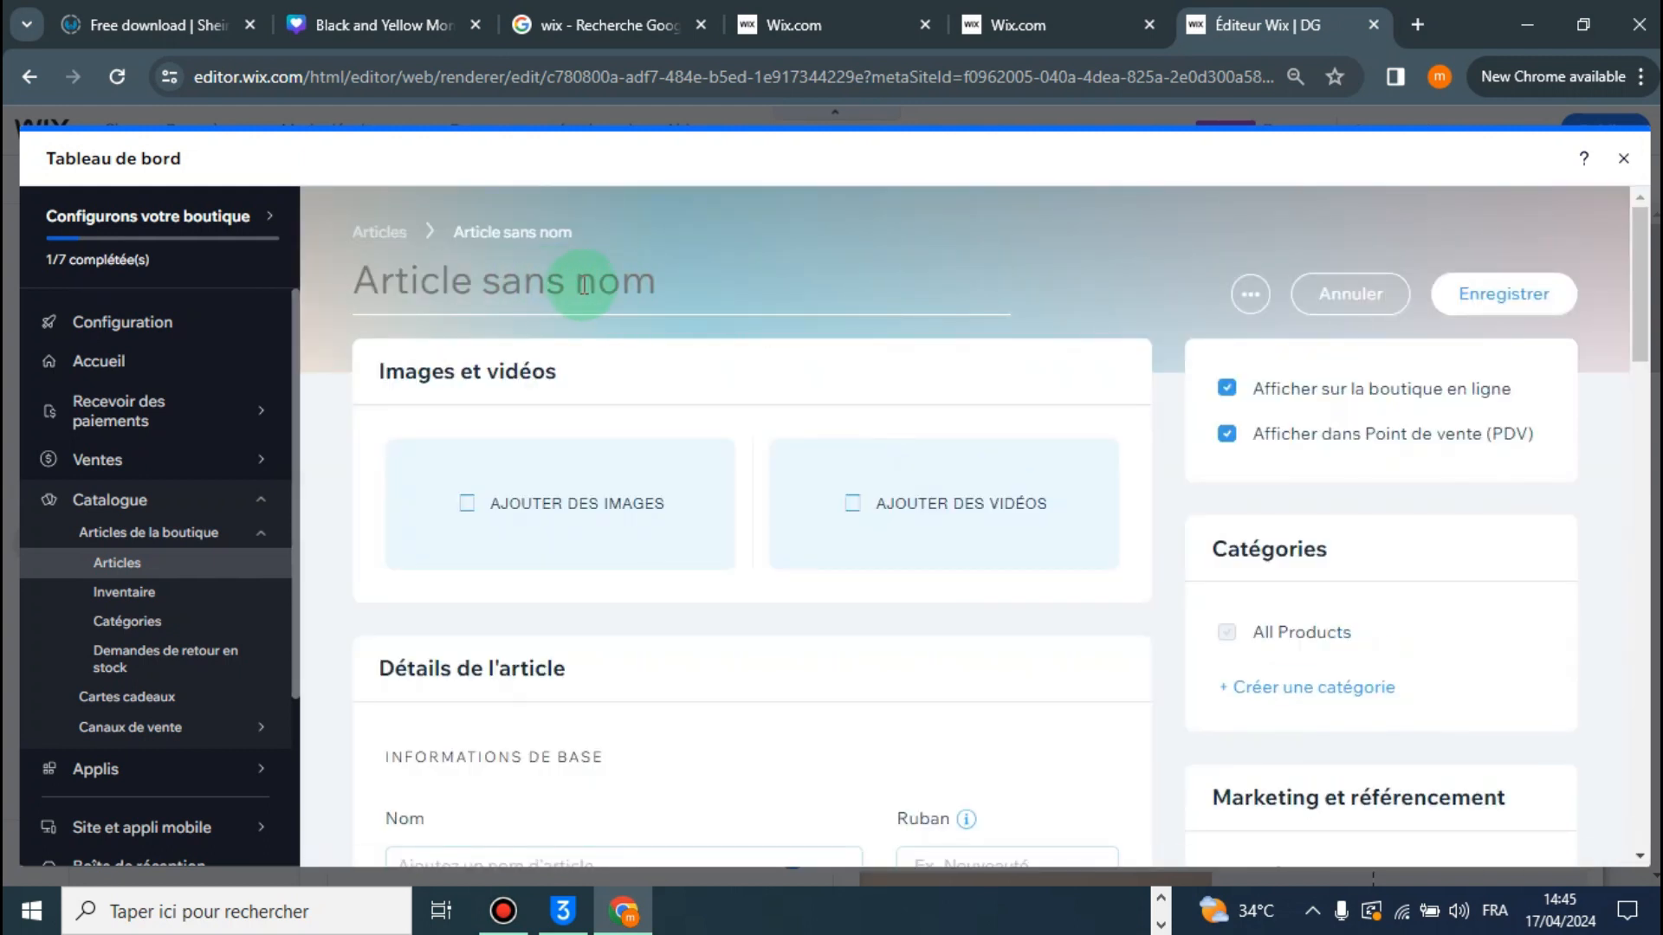
pyautogui.click(585, 285)
pyautogui.write('Ar')
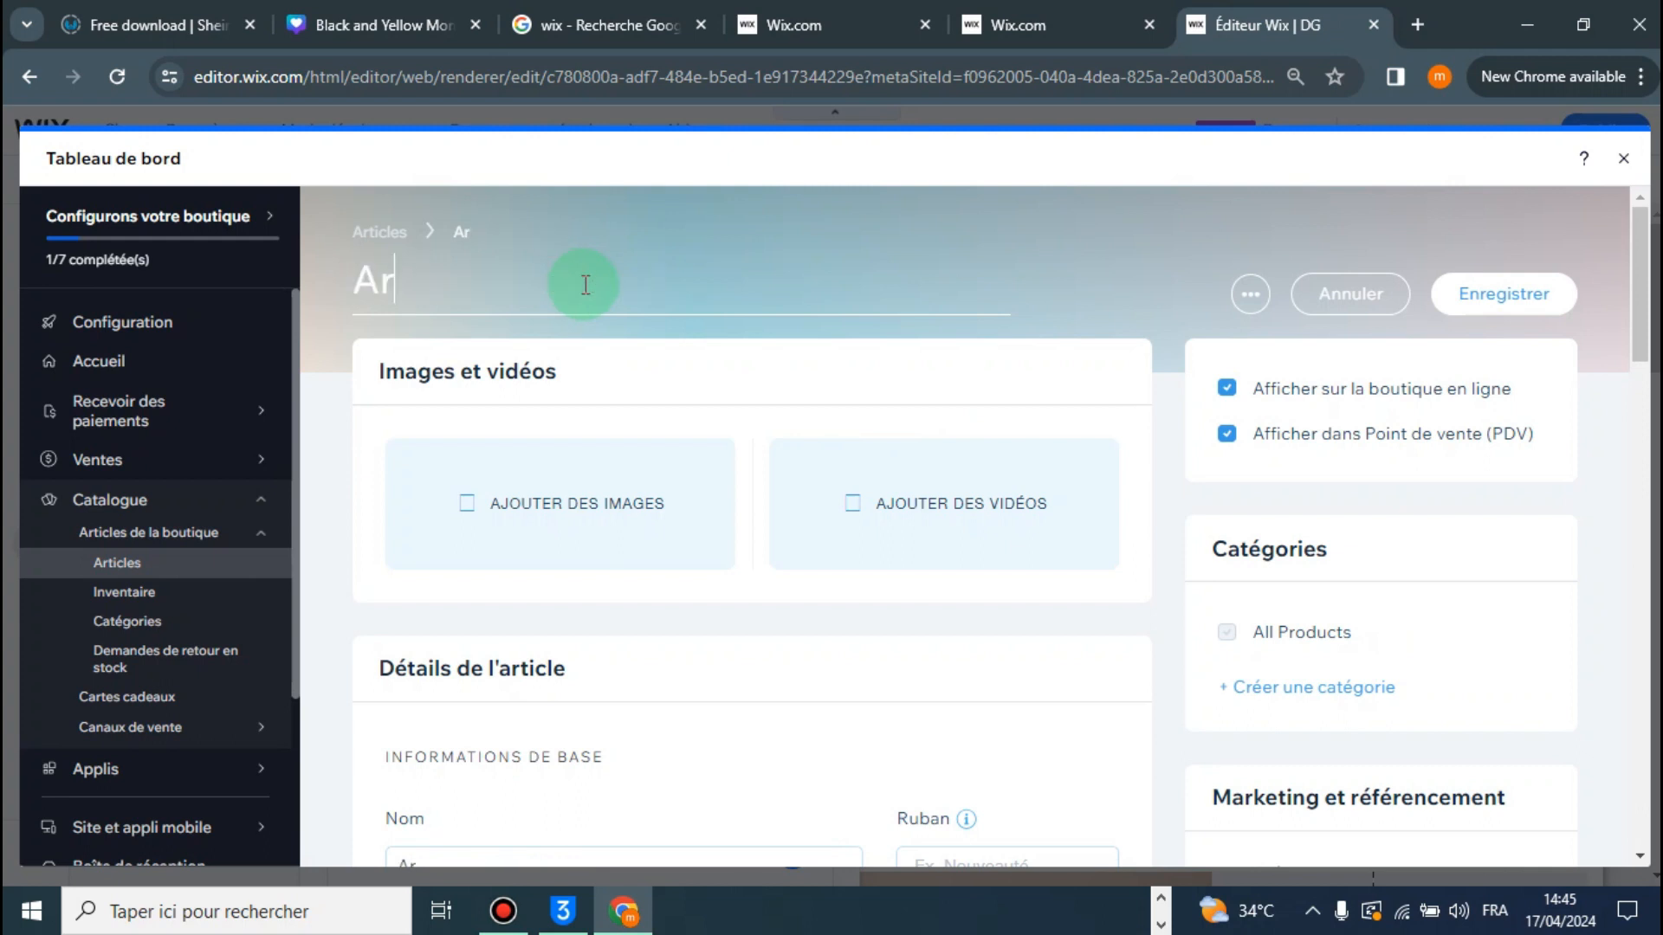
pyautogui.write('ticle 1')
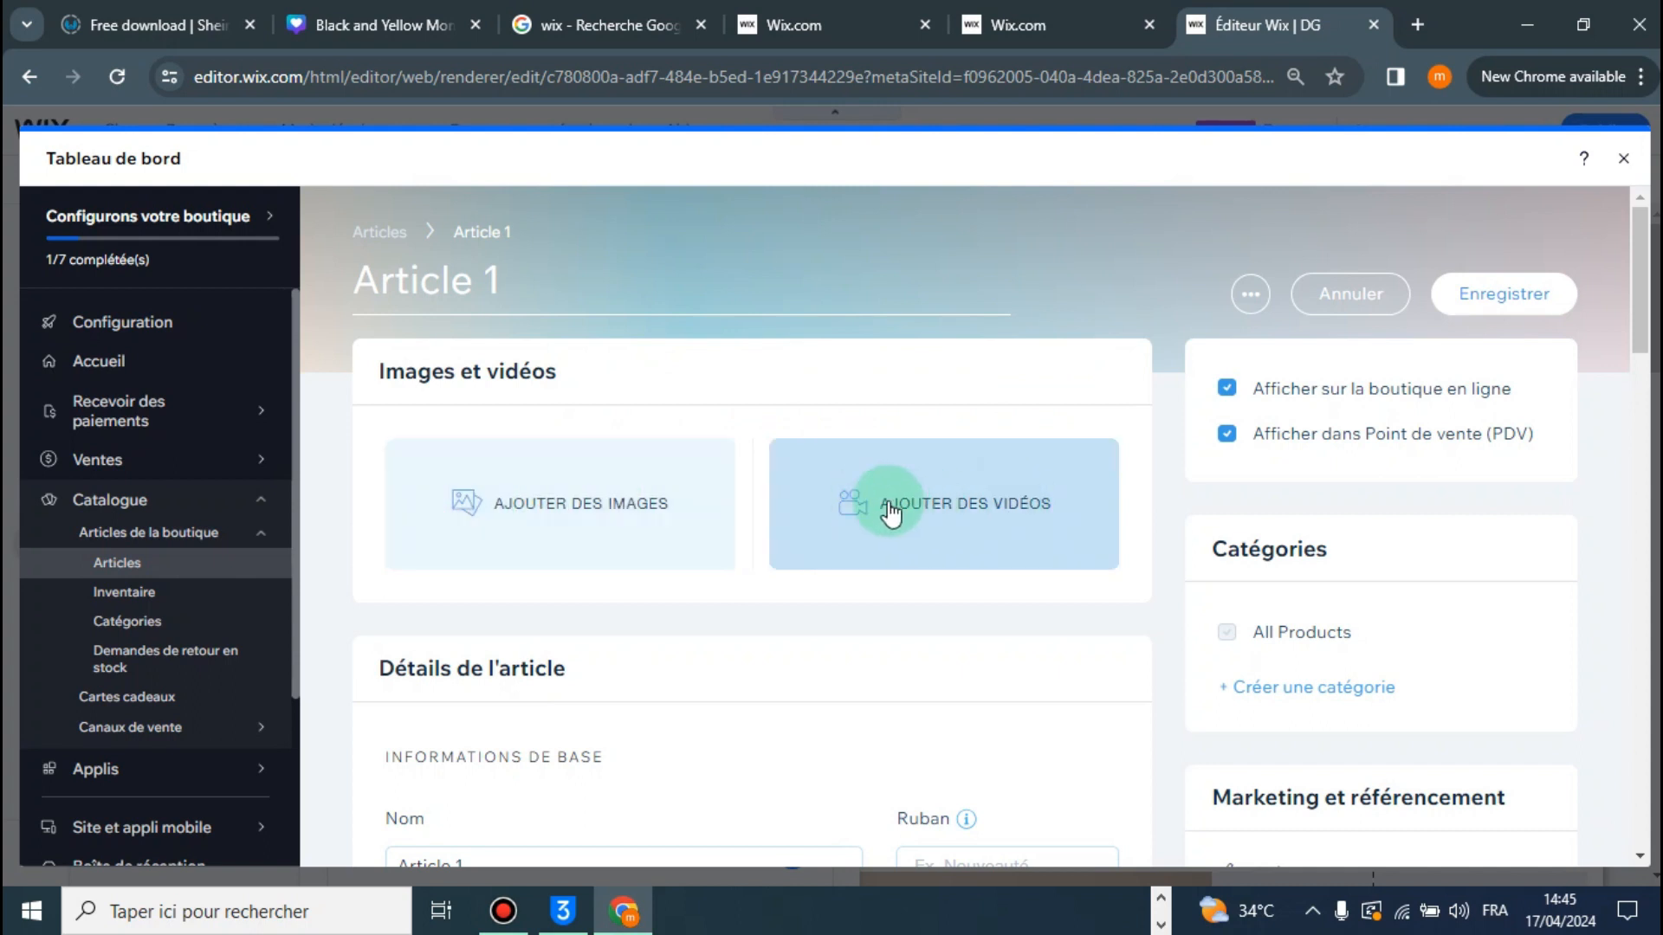
# Import photo_2023-05-06_11-14-51.jpg from the nouveau depart pics folder and add it as the article's main image.
pyautogui.click(545, 511)
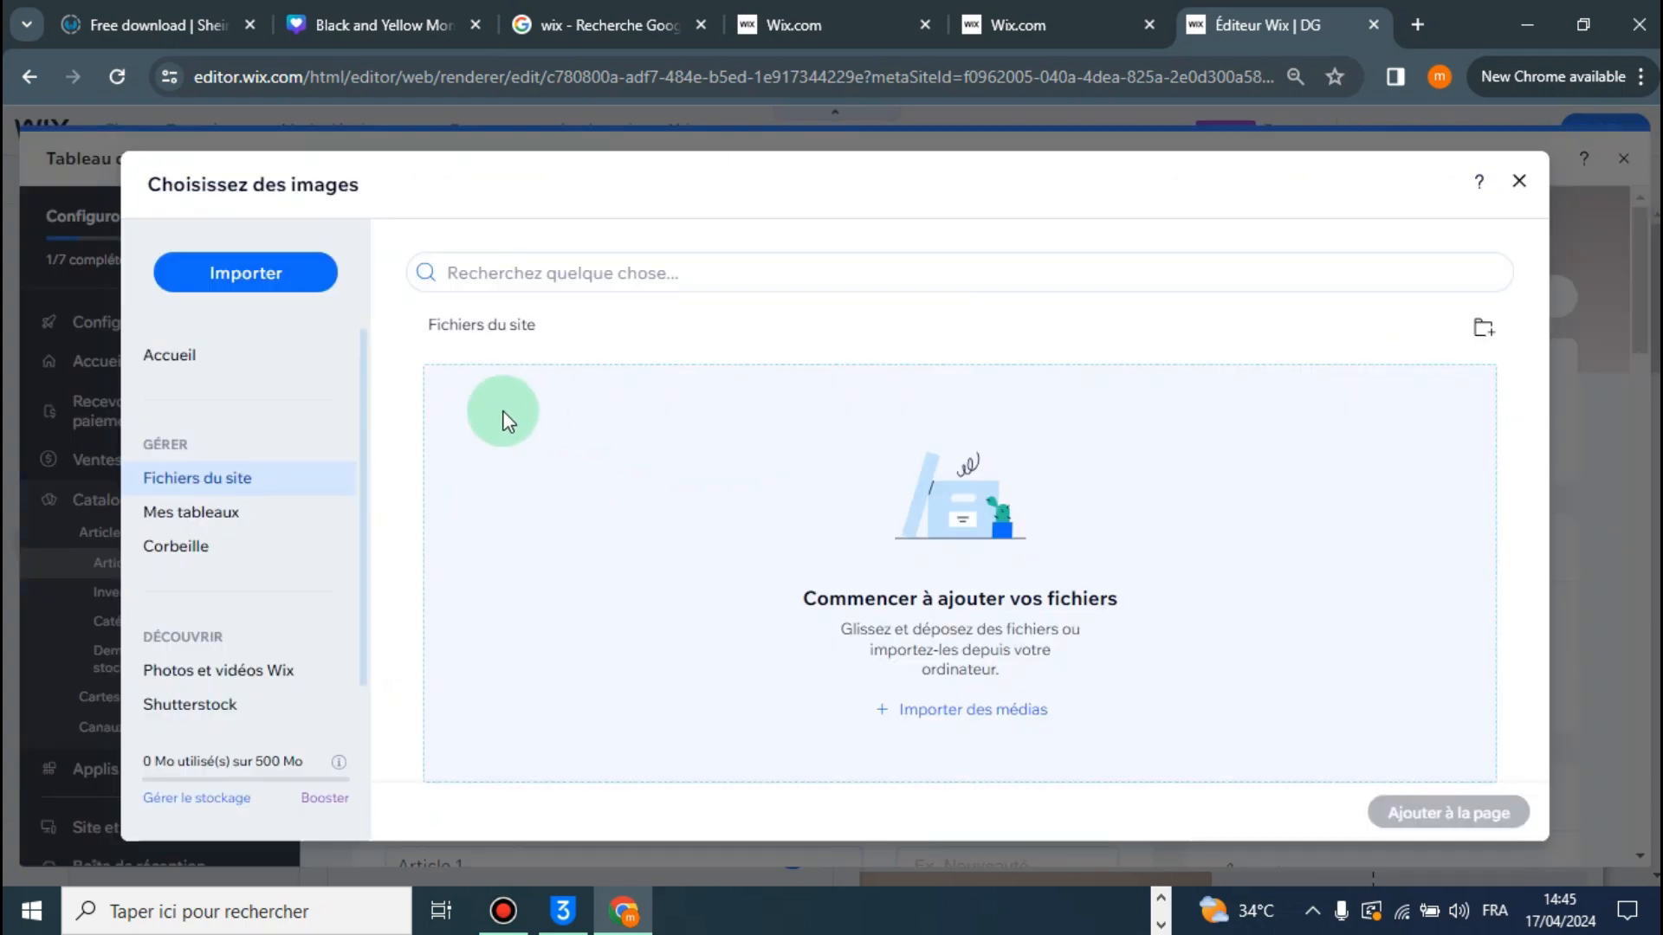
pyautogui.click(965, 711)
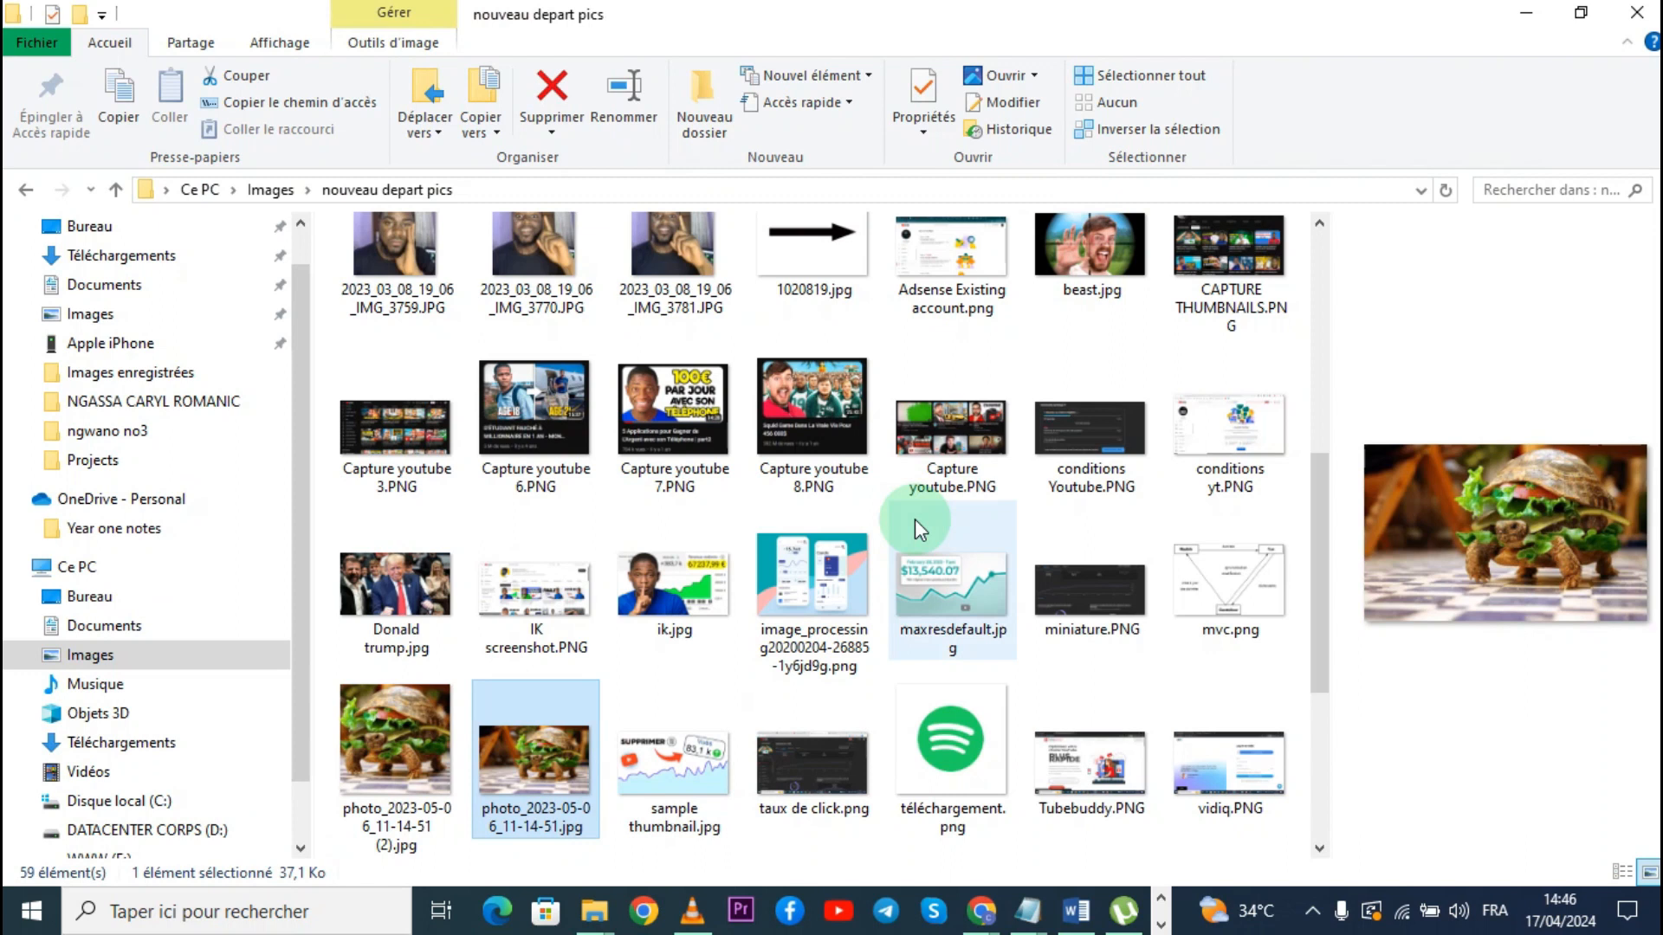
pyautogui.moveTo(619, 724); pyautogui.dragTo(823, 657)
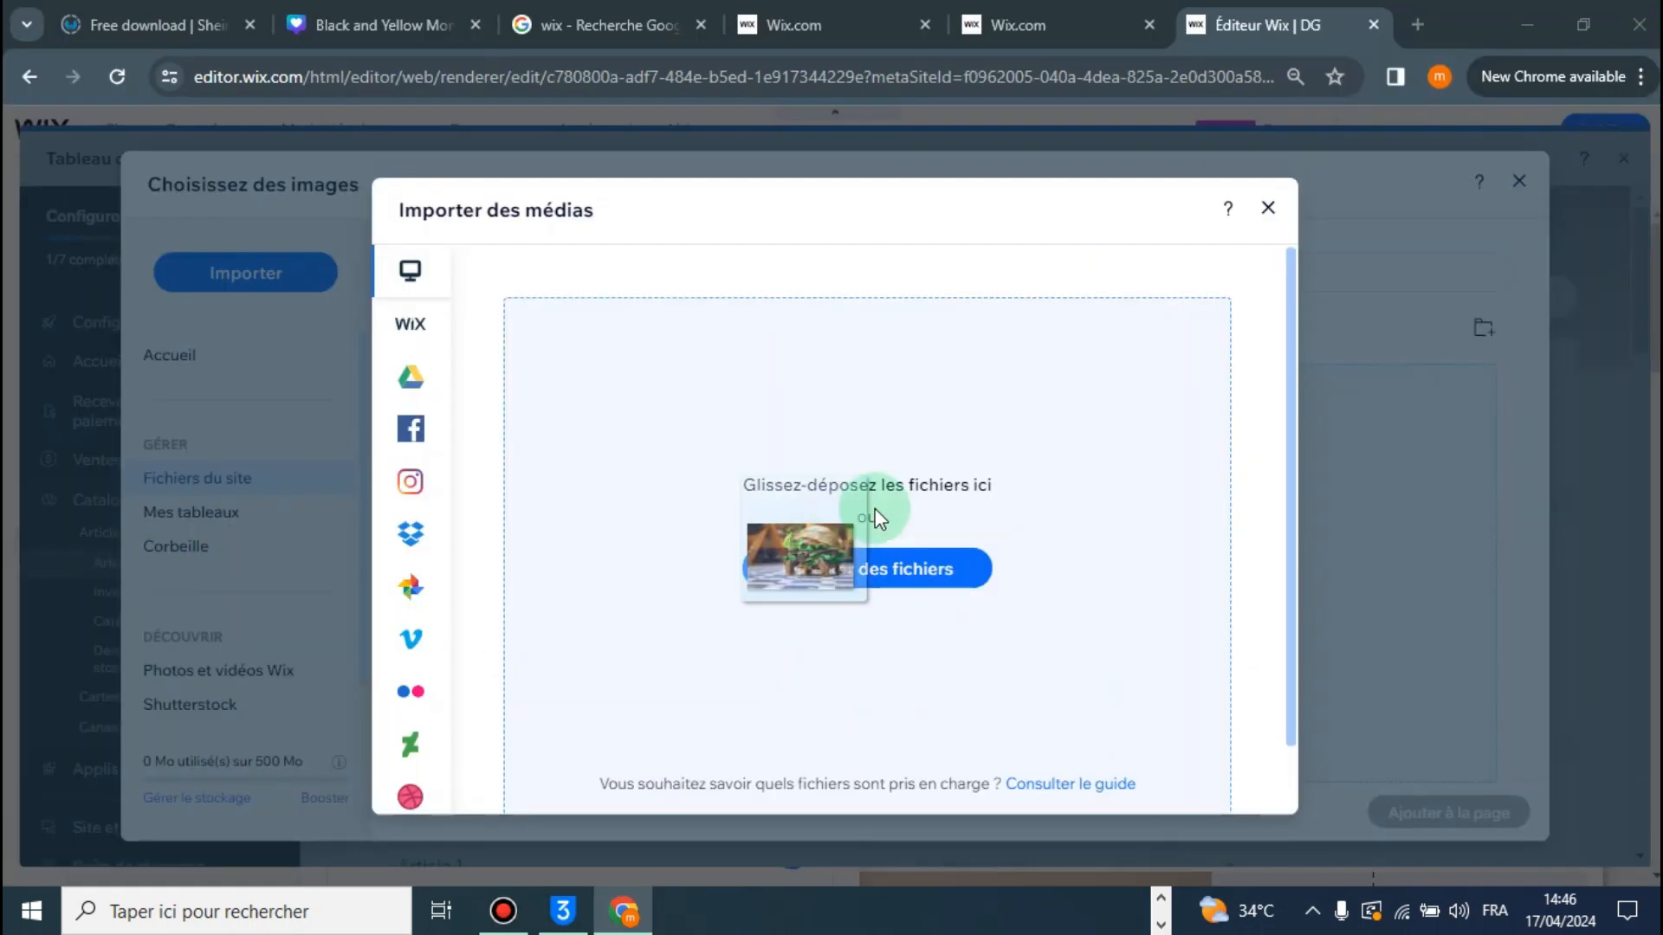
pyautogui.moveTo(880, 518); pyautogui.dragTo(846, 506)
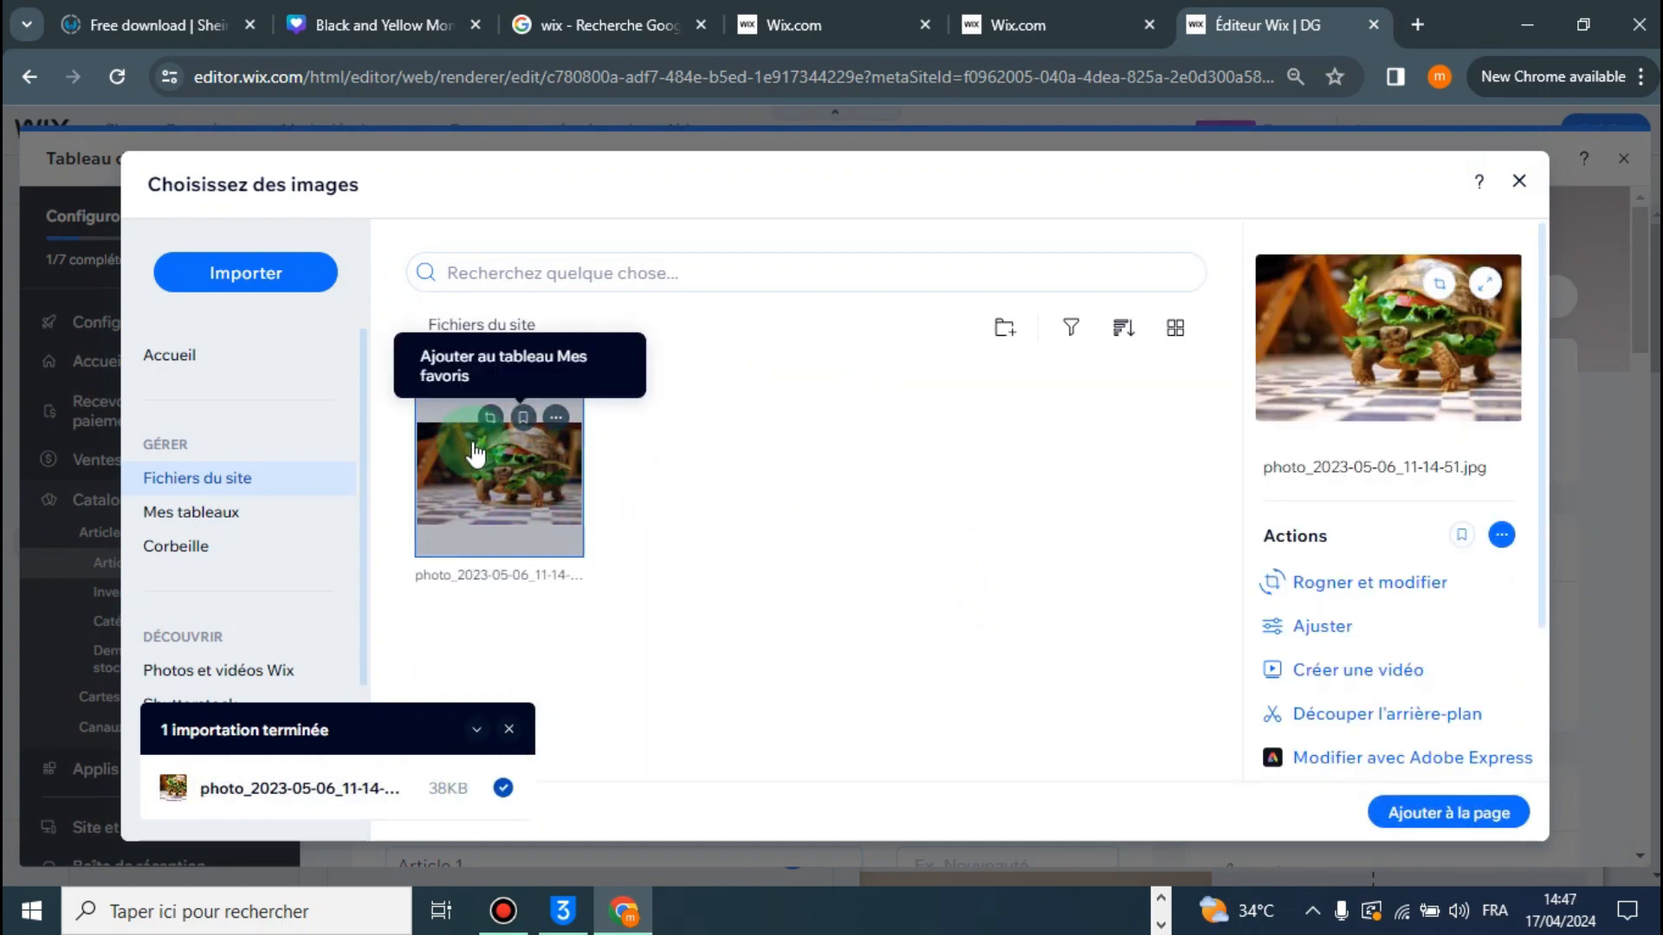
pyautogui.click(1458, 817)
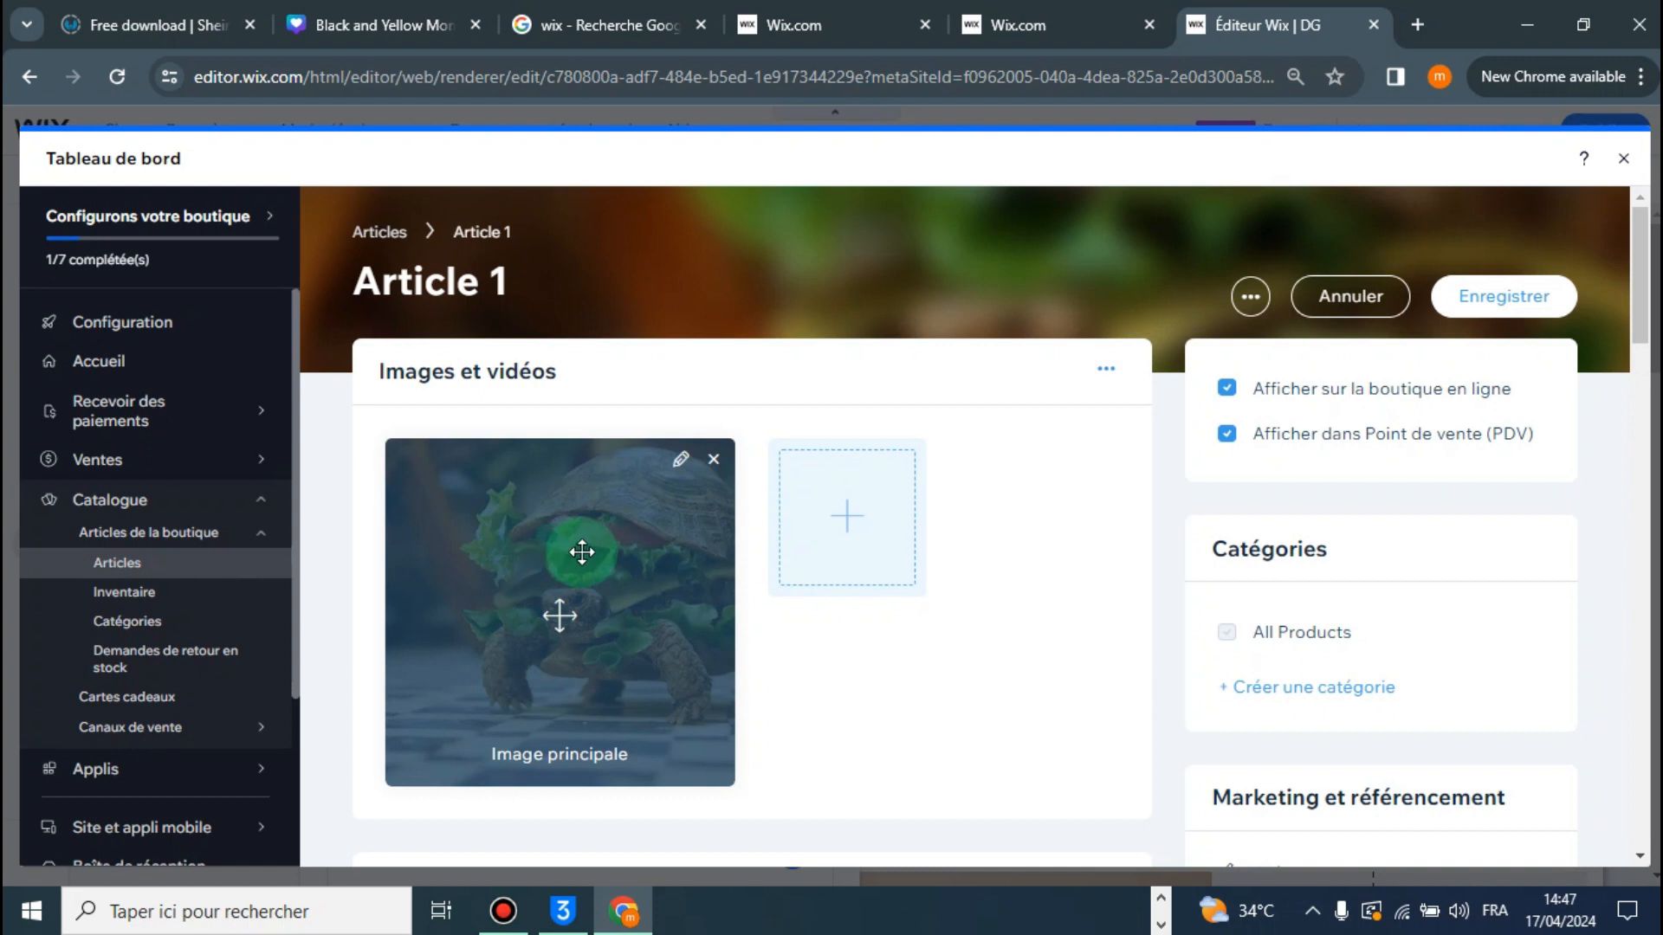
# Go through the article's name and description fields, leaving the description empty, and set its price to 10000 FCFA.
pyautogui.scroll(-6, 997, 518)
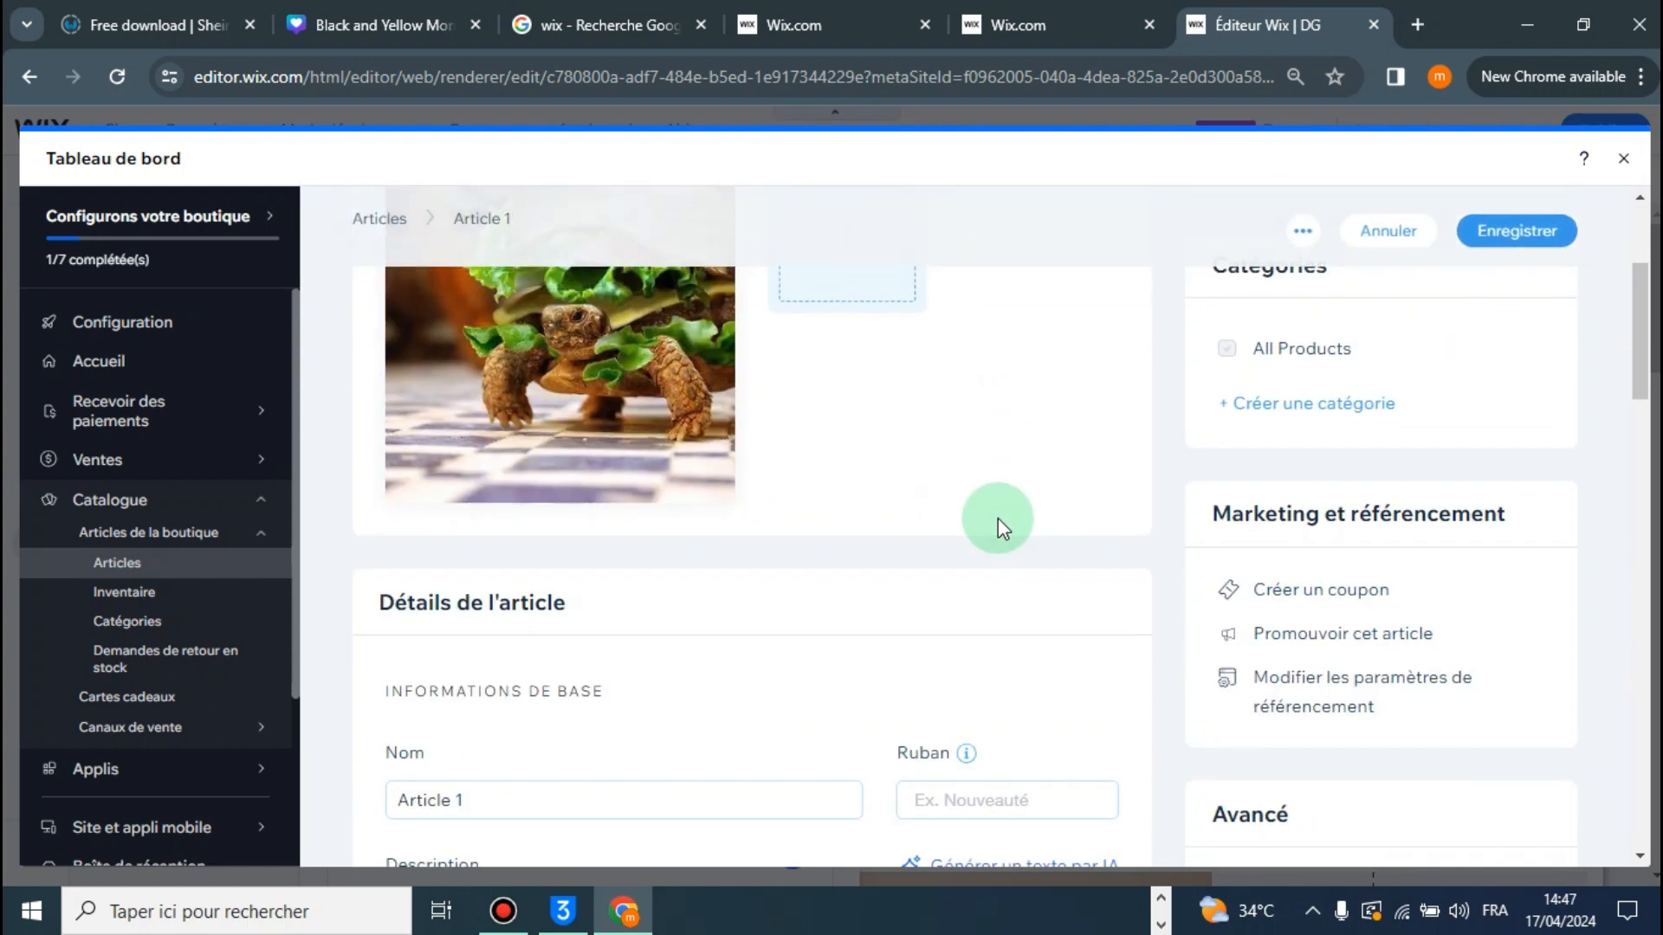
pyautogui.moveTo(384, 405); pyautogui.dragTo(608, 405)
pyautogui.click(608, 405)
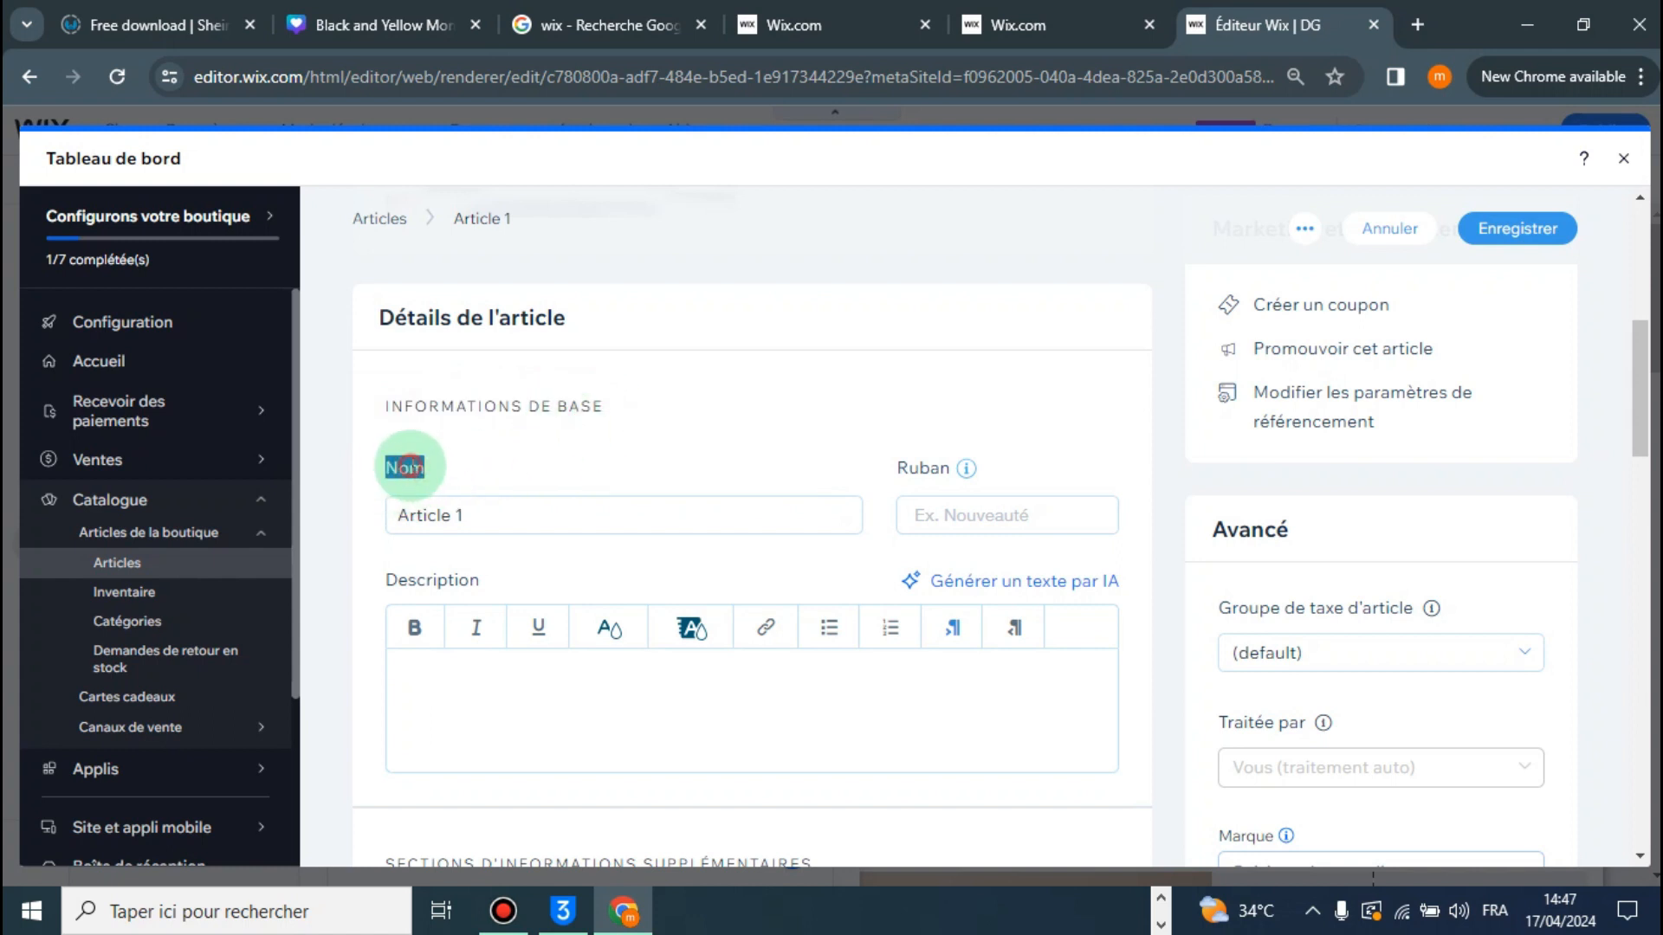
pyautogui.click(474, 515)
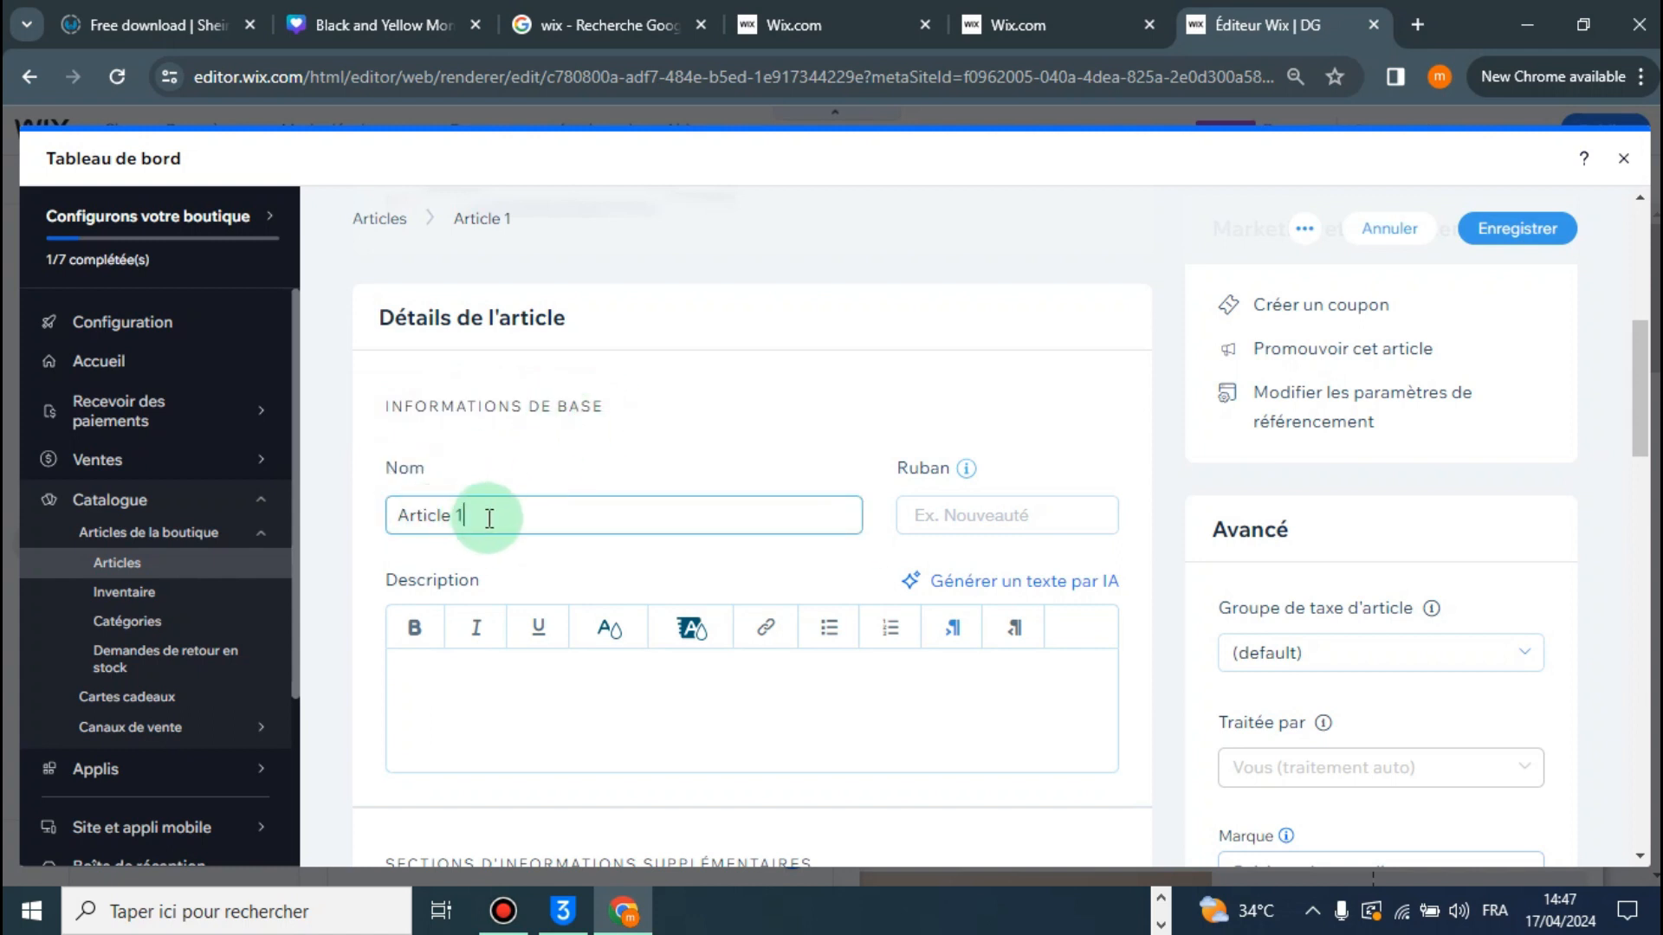
pyautogui.scroll(-3, 605, 523)
pyautogui.click(565, 422)
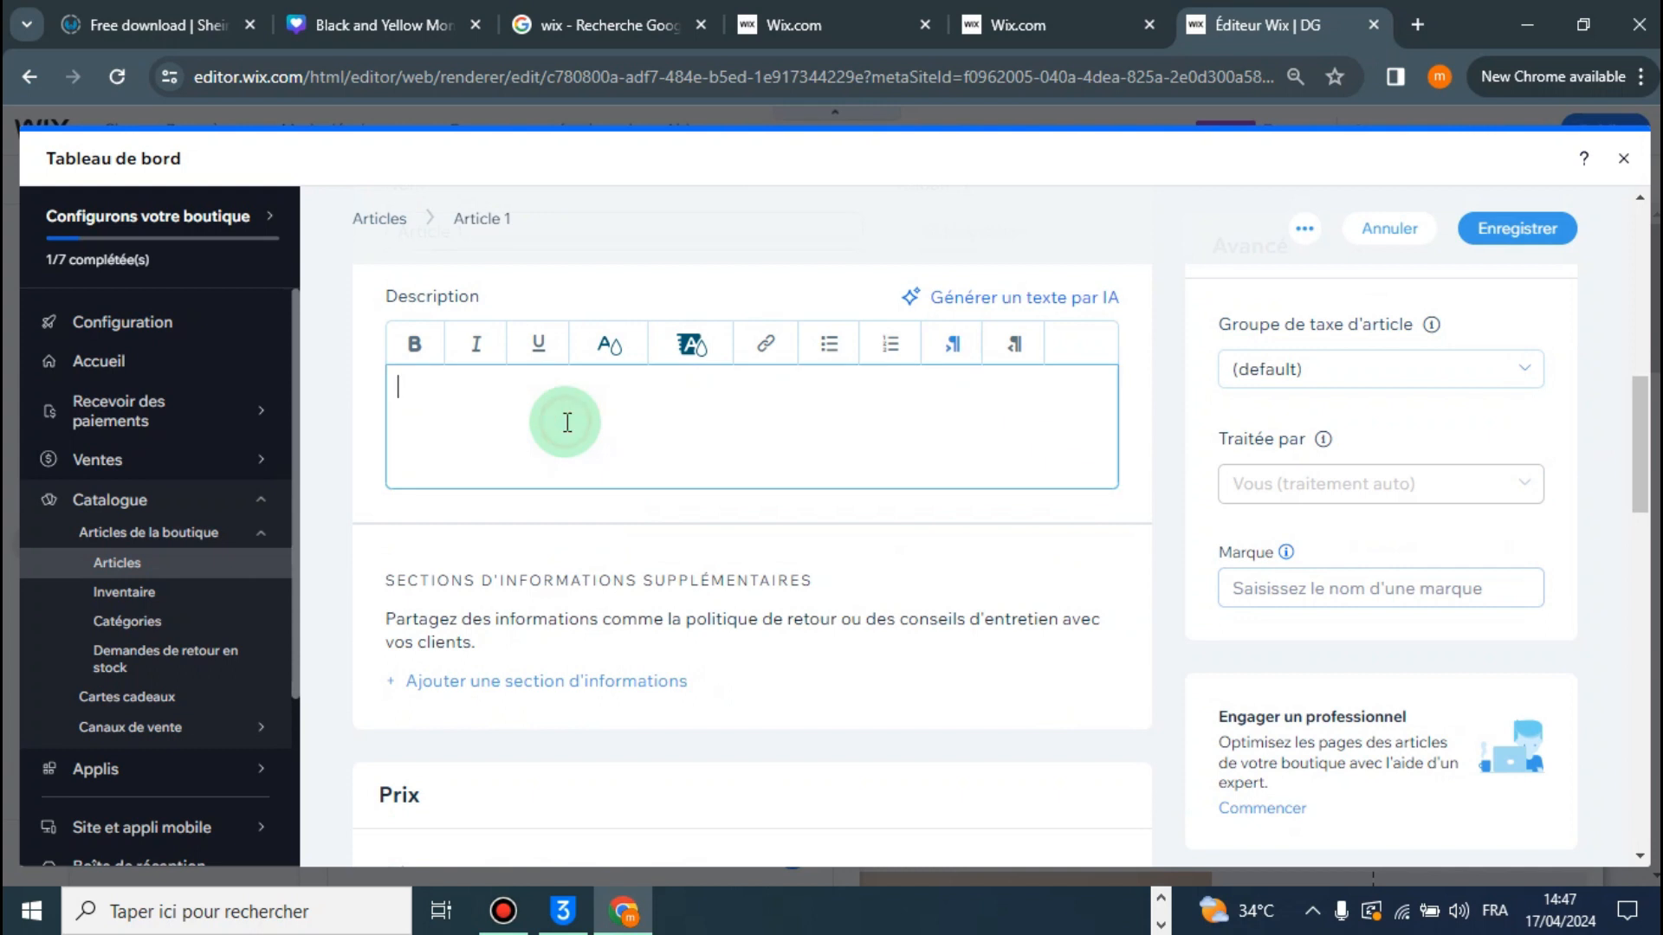
pyautogui.scroll(-5, 576, 427)
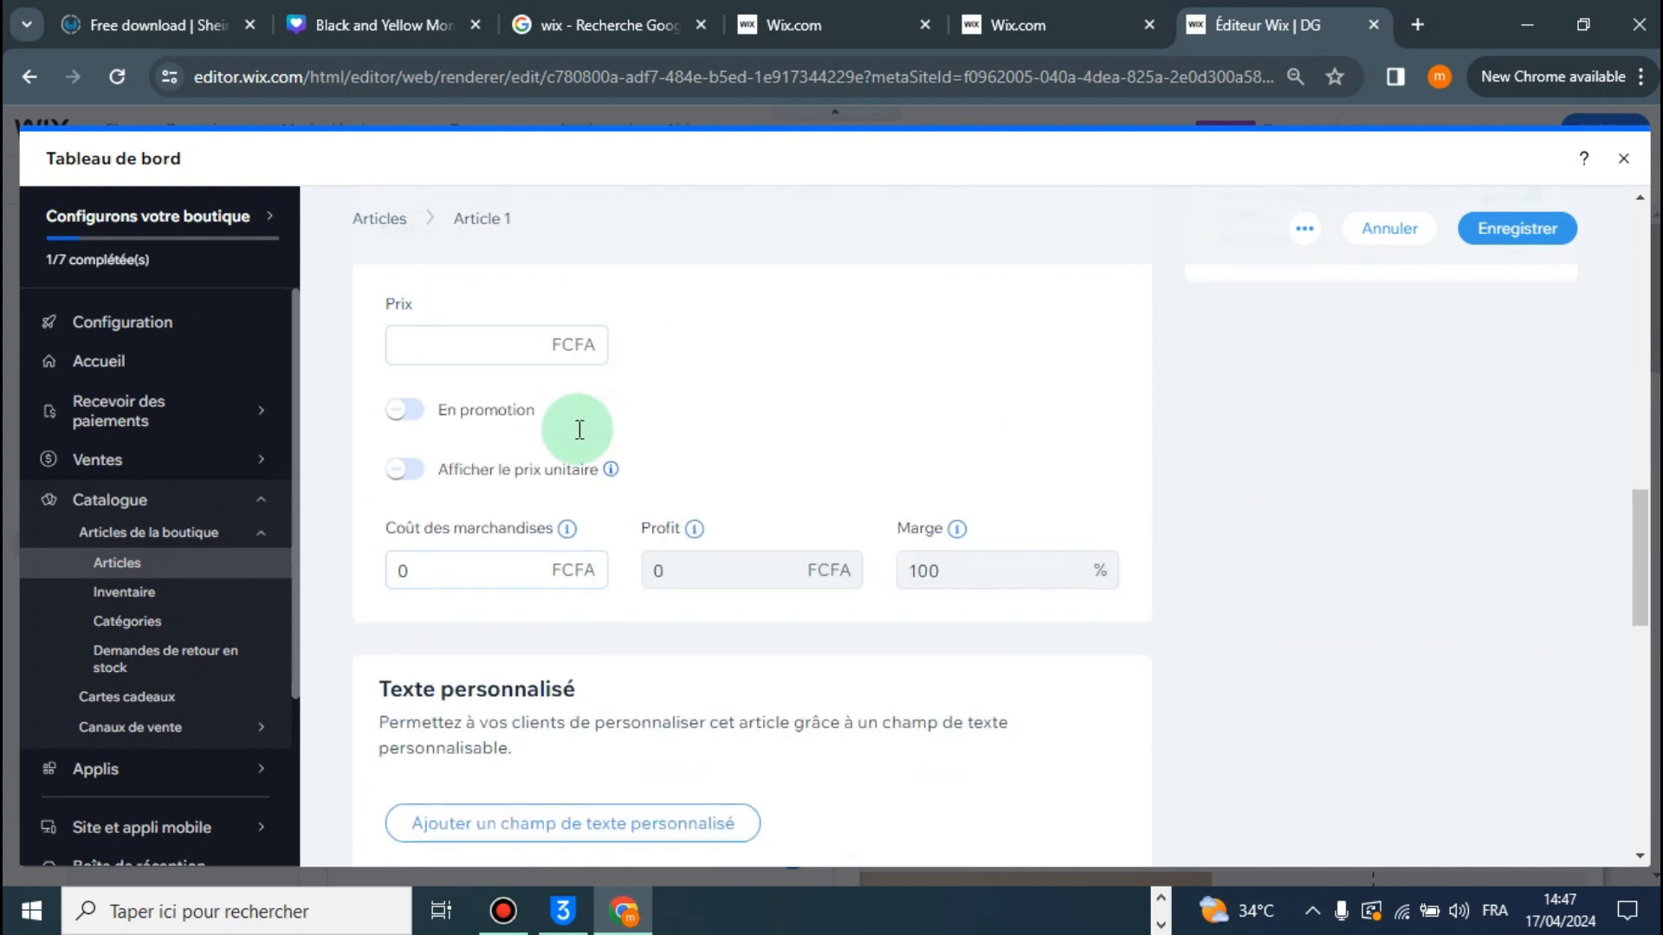
pyautogui.click(458, 346)
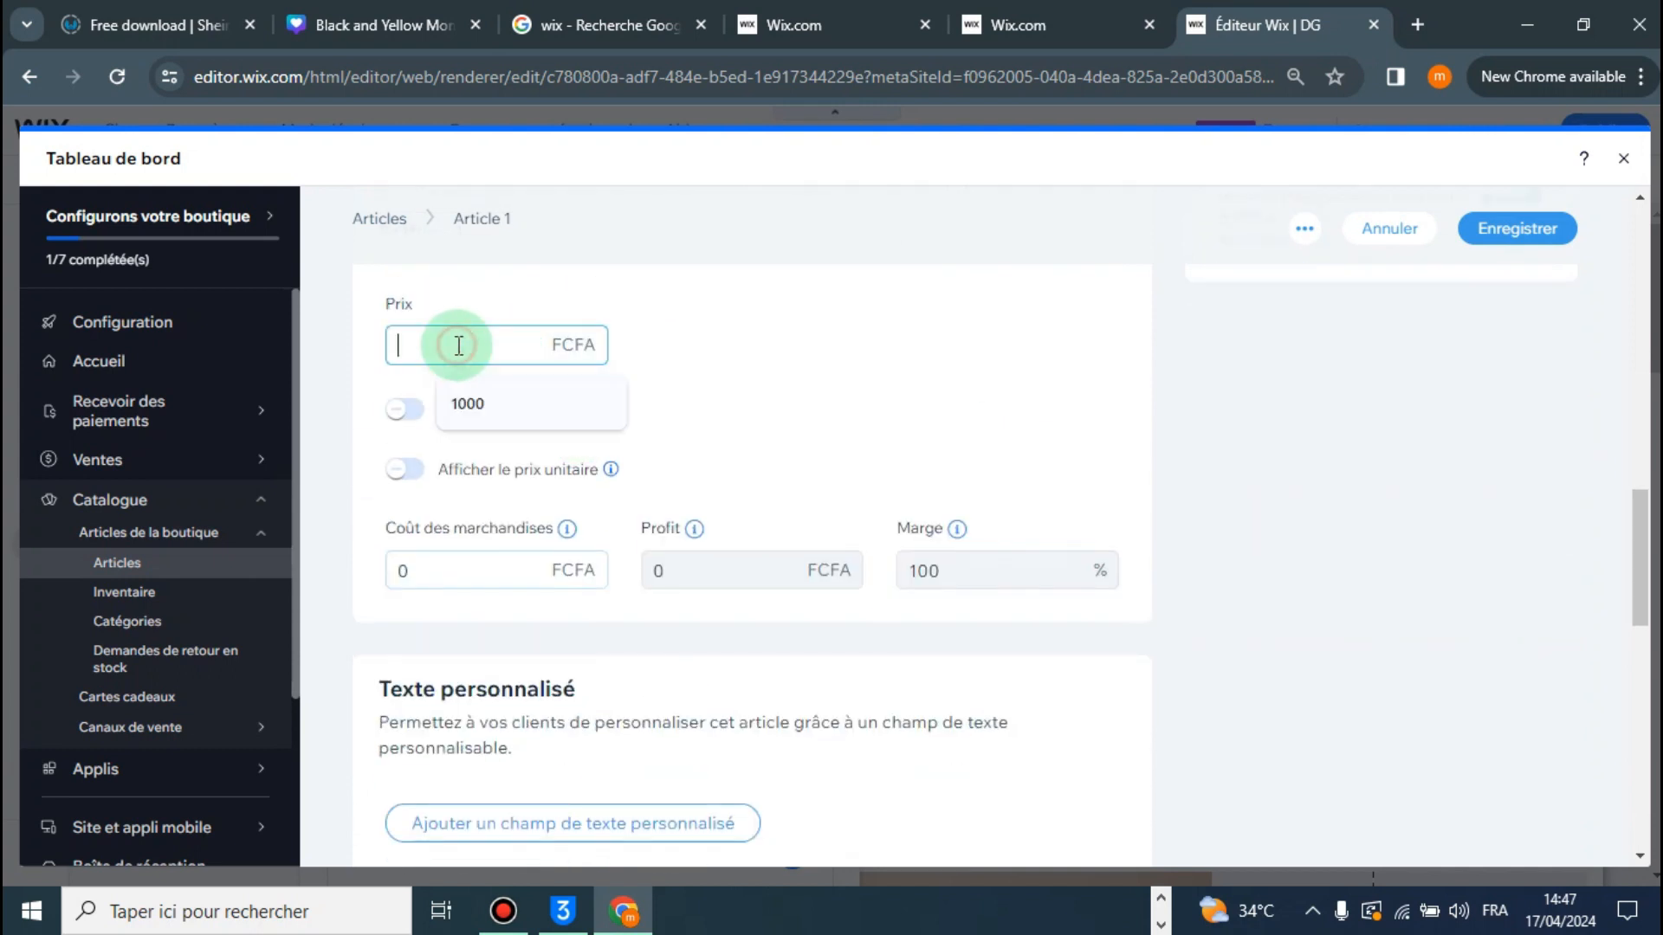
pyautogui.click(485, 400)
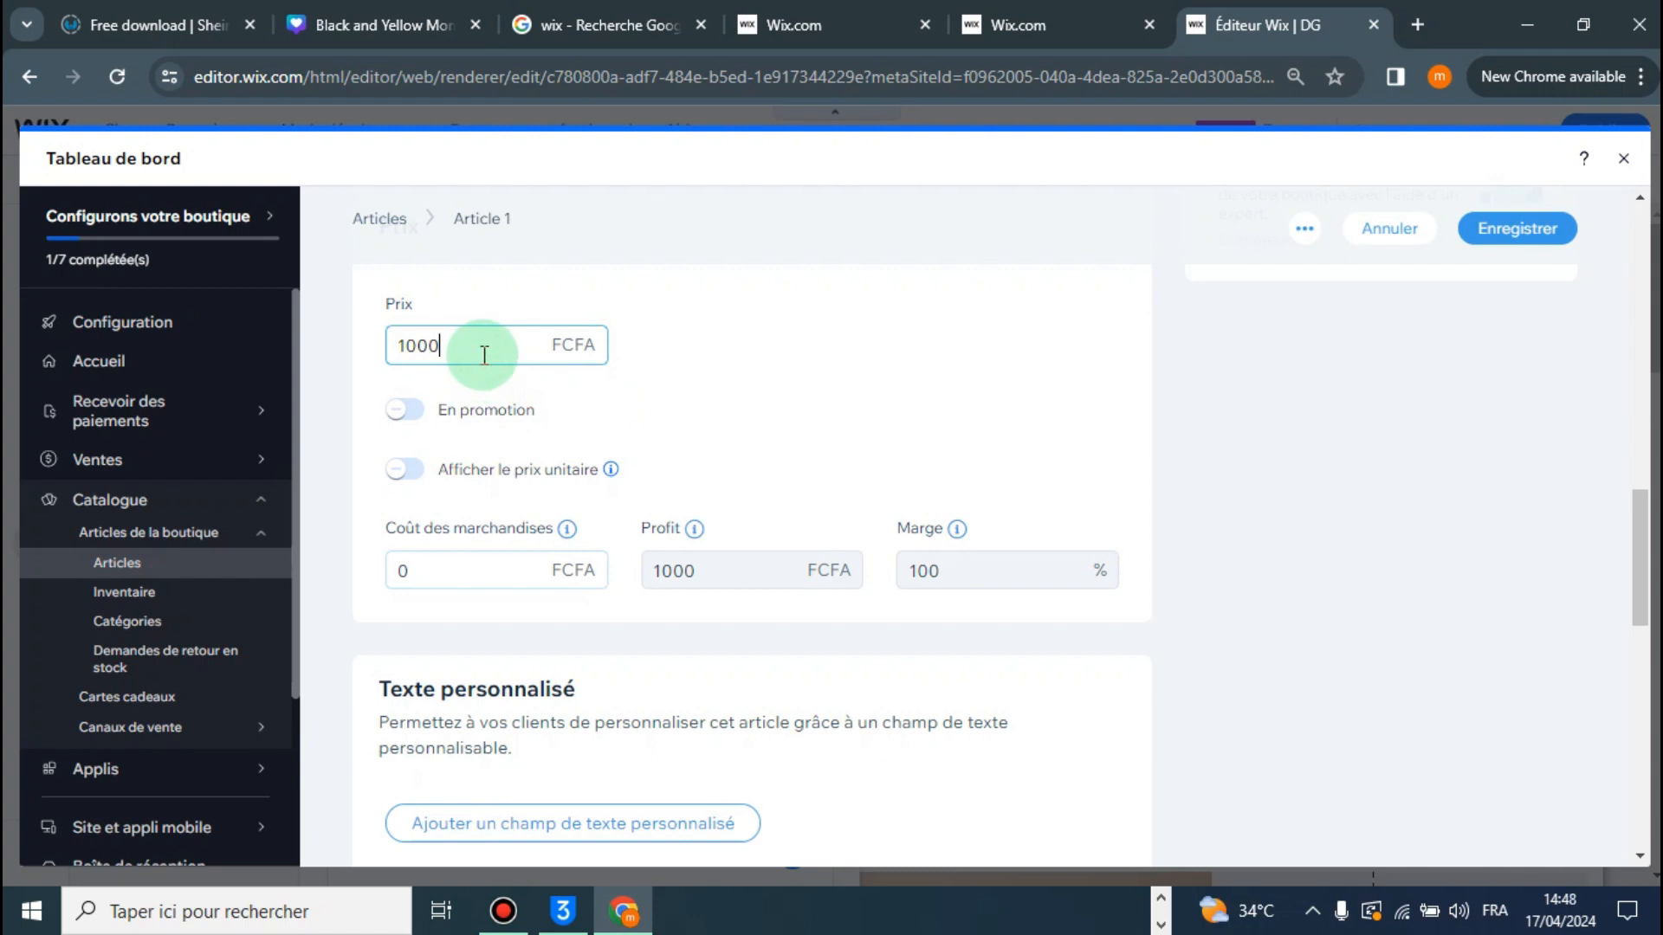
# Put the article on promotion with a 5% reduction.
pyautogui.click(405, 413)
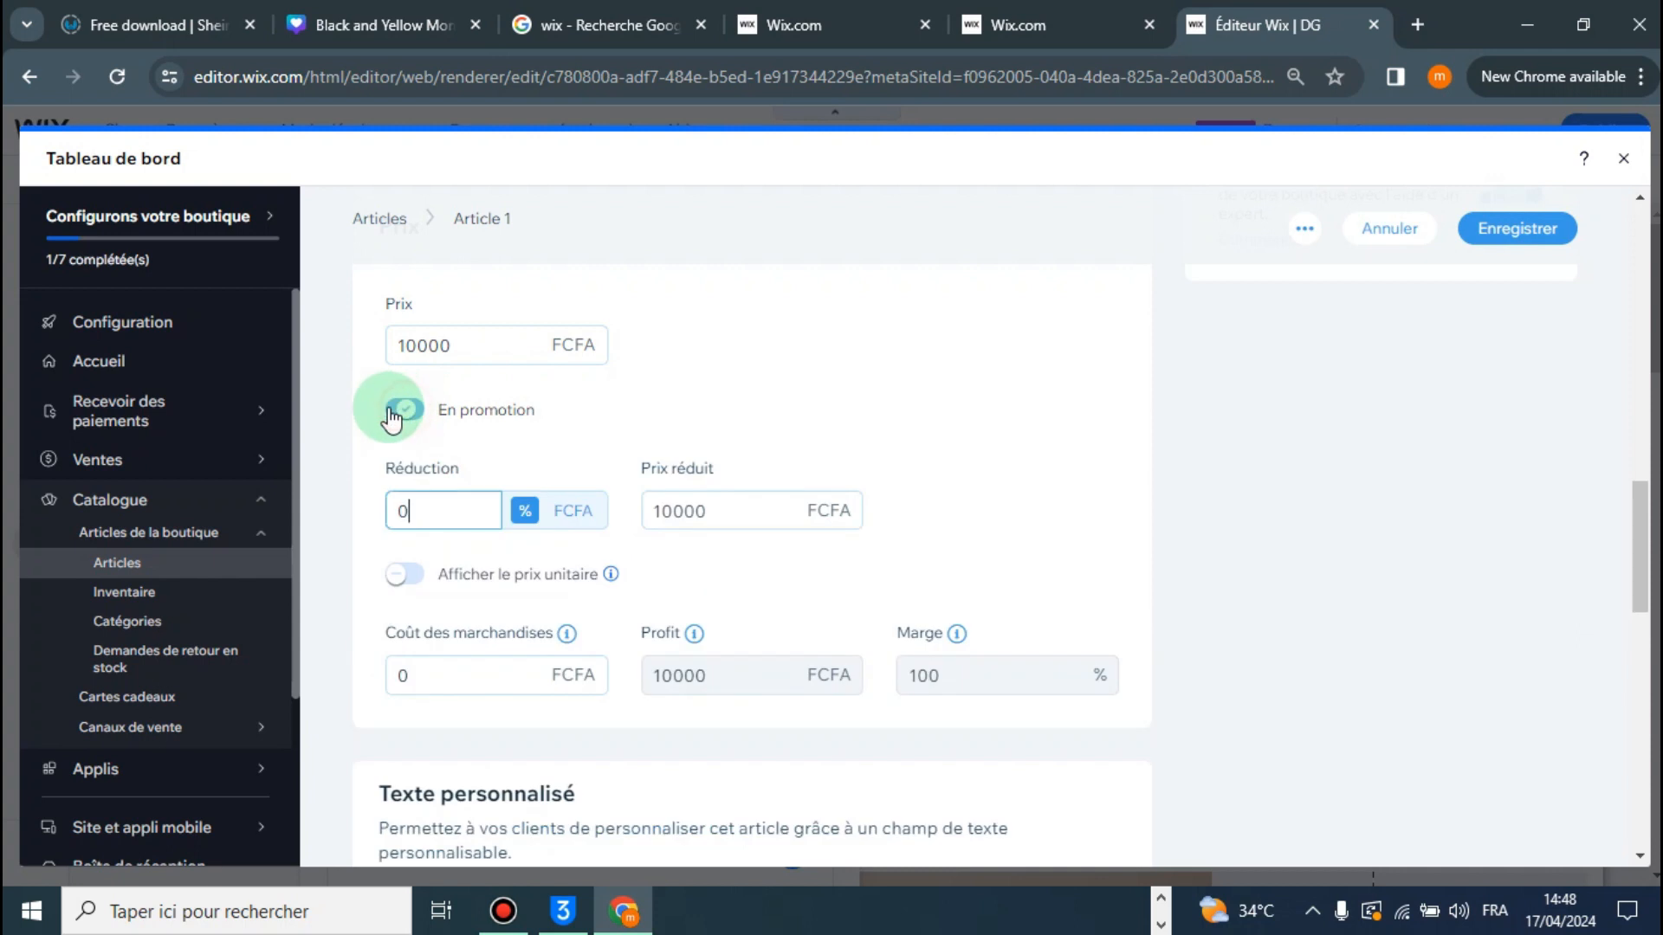
pyautogui.click(437, 512)
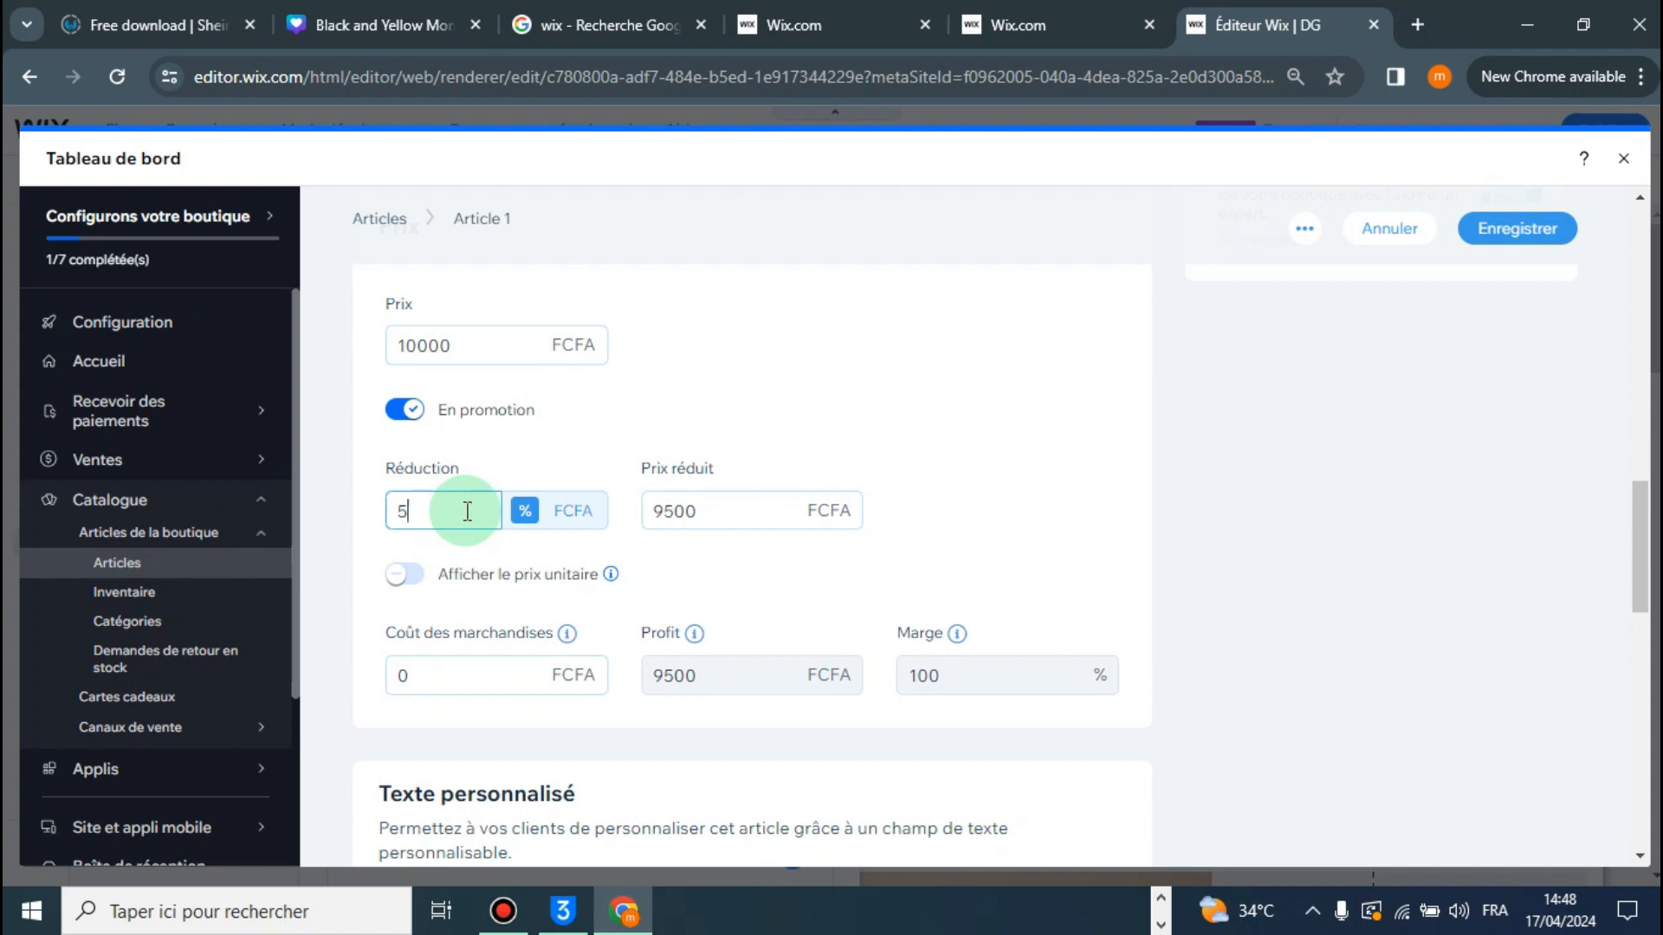
pyautogui.write('5')
pyautogui.moveTo(642, 470); pyautogui.dragTo(708, 517)
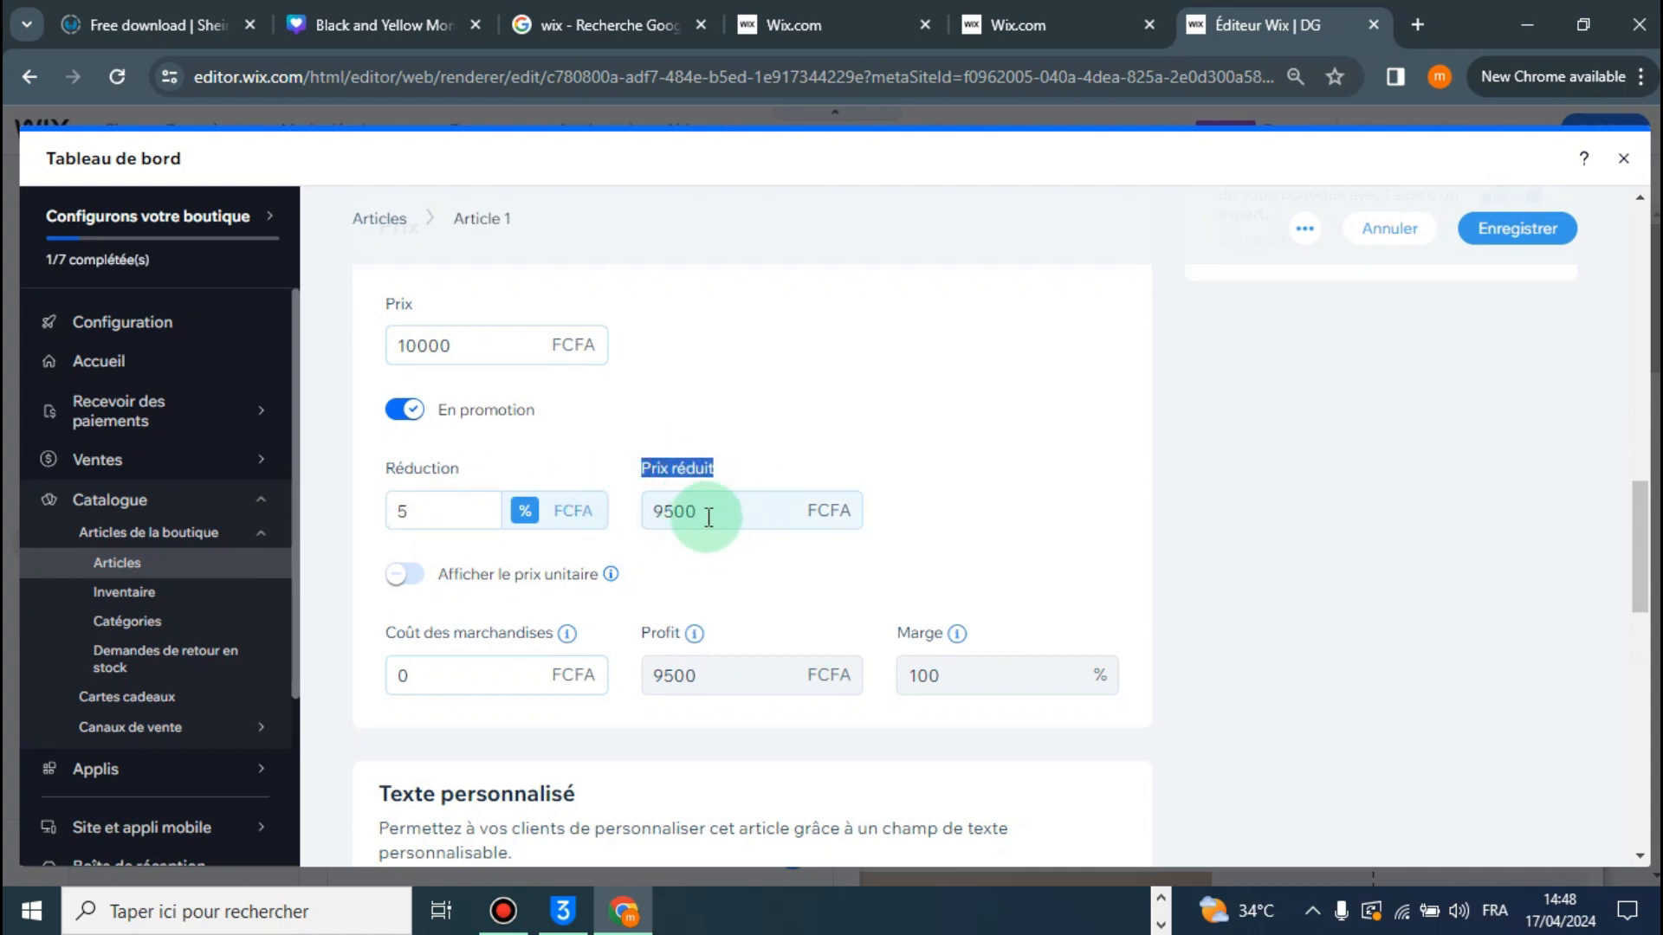
# Examine the article's custom text and options sections, including the form for adding an option, without adding one.
pyautogui.scroll(-5, 708, 517)
pyautogui.scroll(3, 575, 508)
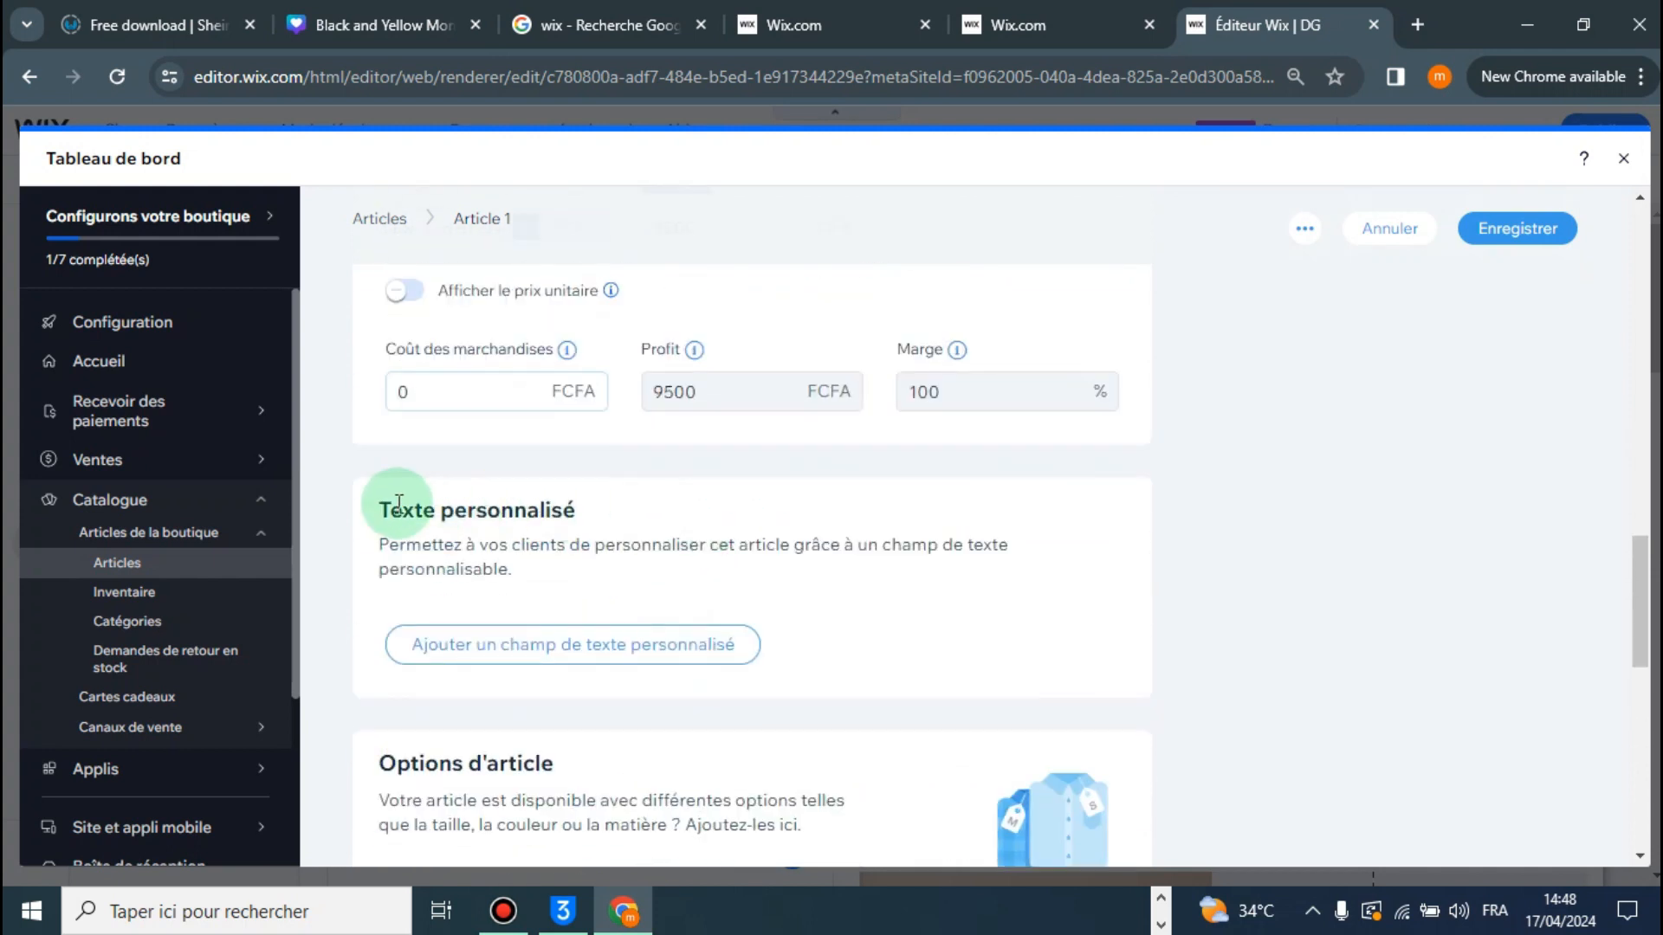
pyautogui.moveTo(374, 509); pyautogui.dragTo(595, 512)
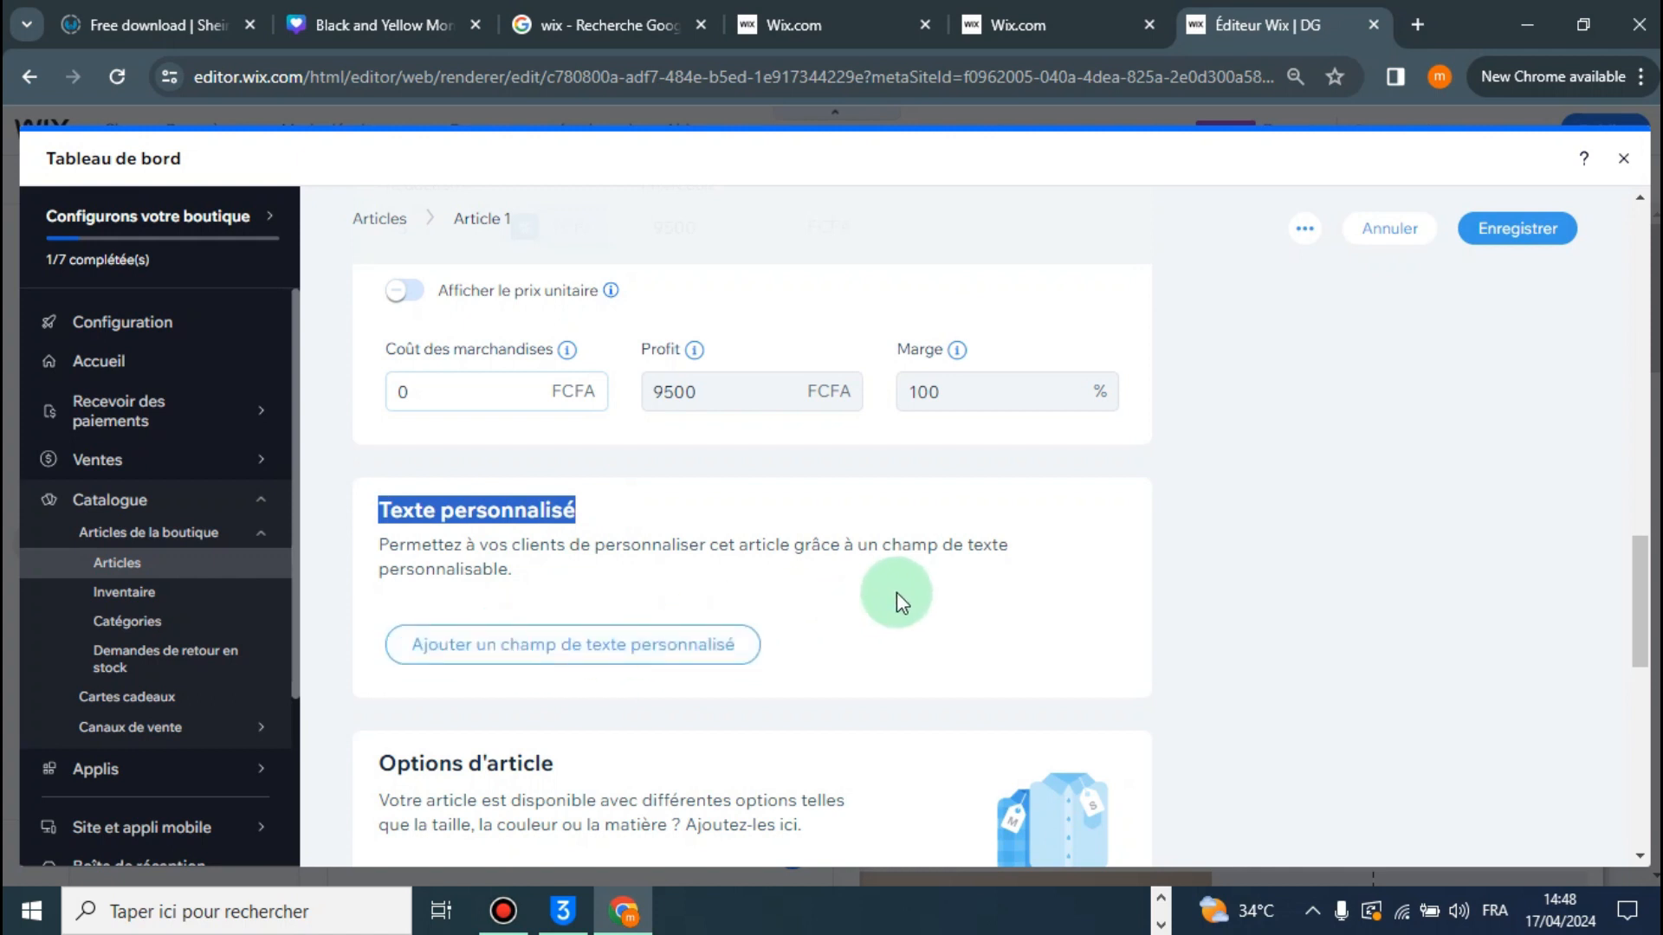
pyautogui.scroll(-3, 433, 472)
pyautogui.moveTo(374, 481); pyautogui.dragTo(555, 475)
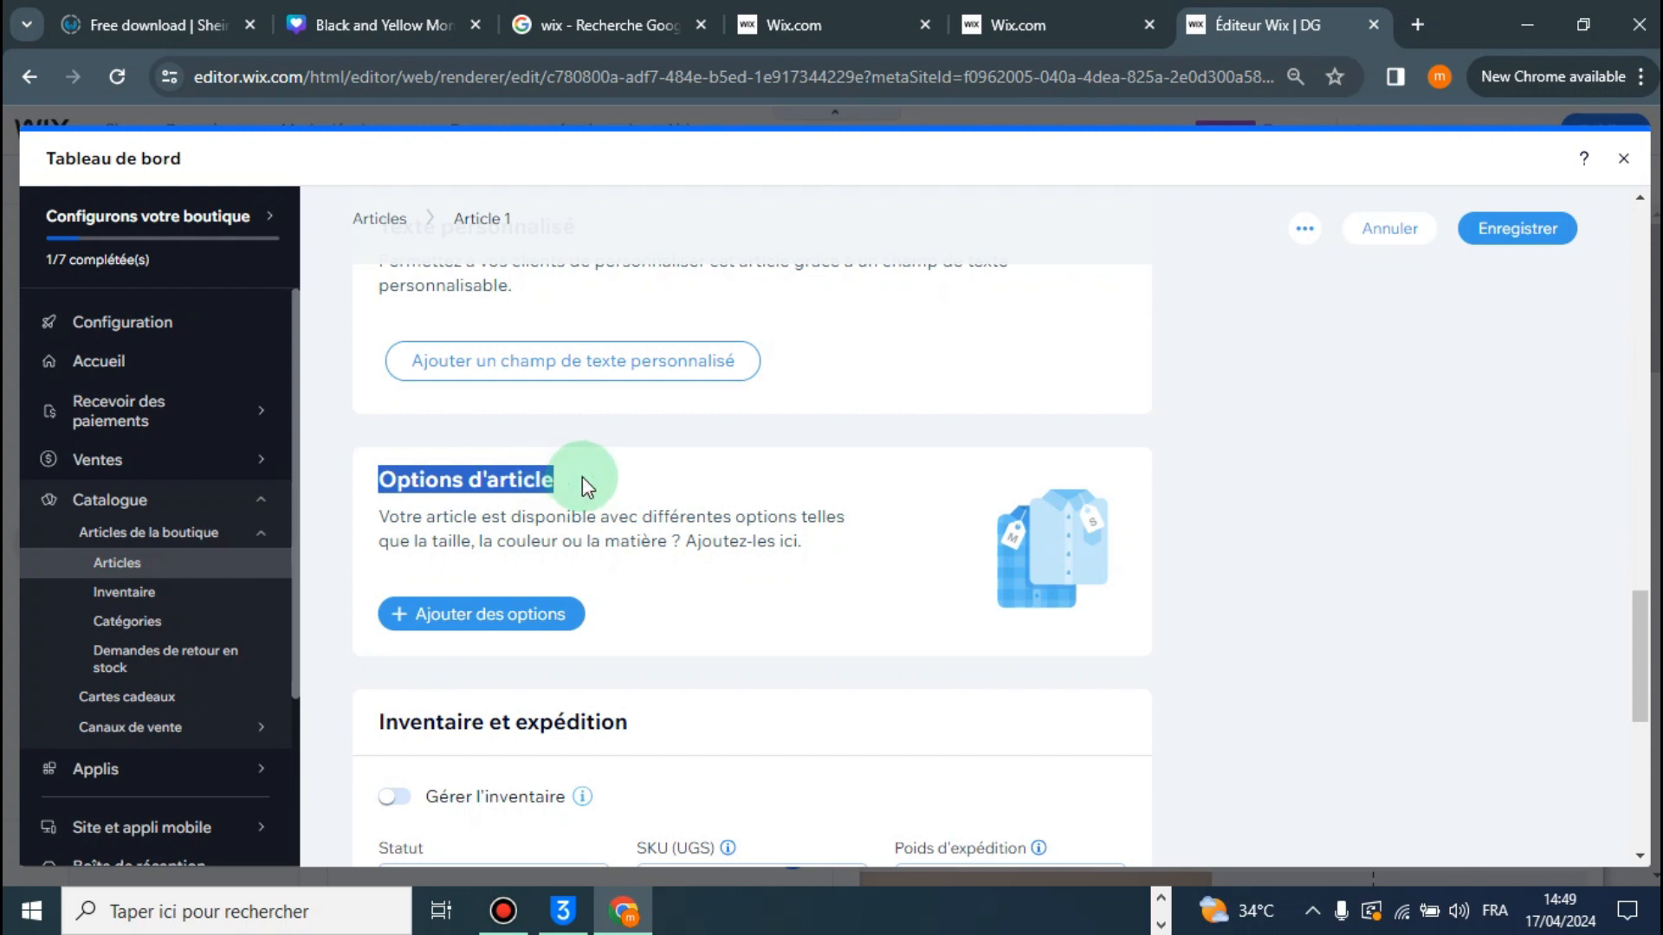
pyautogui.click(544, 615)
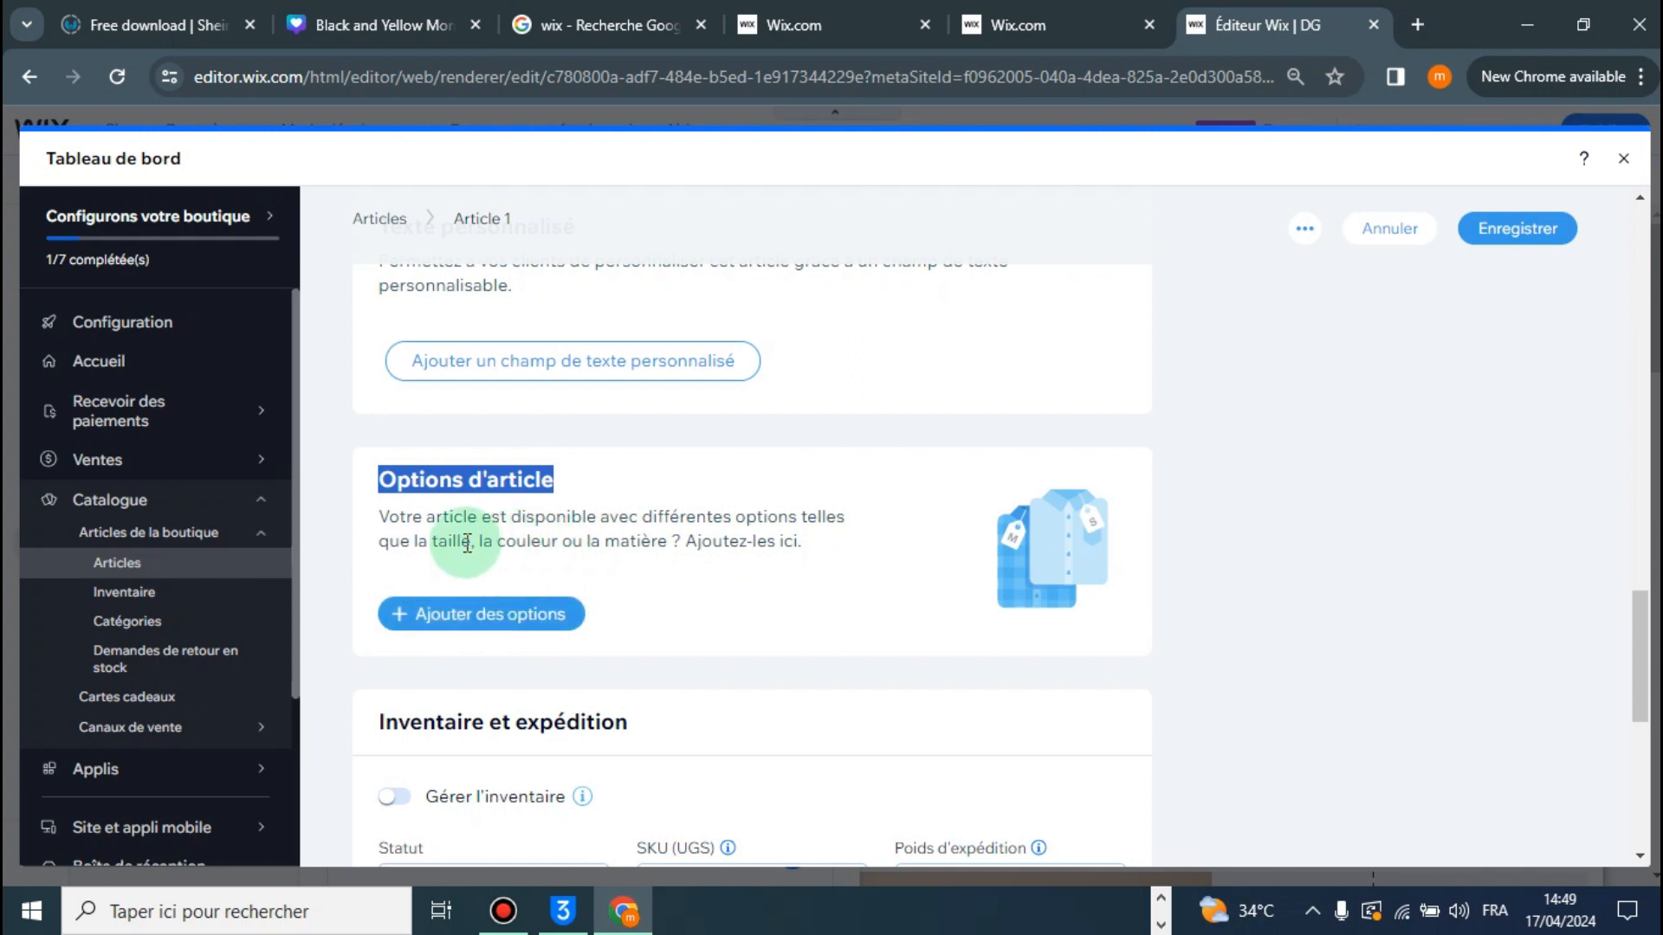
pyautogui.click(472, 571)
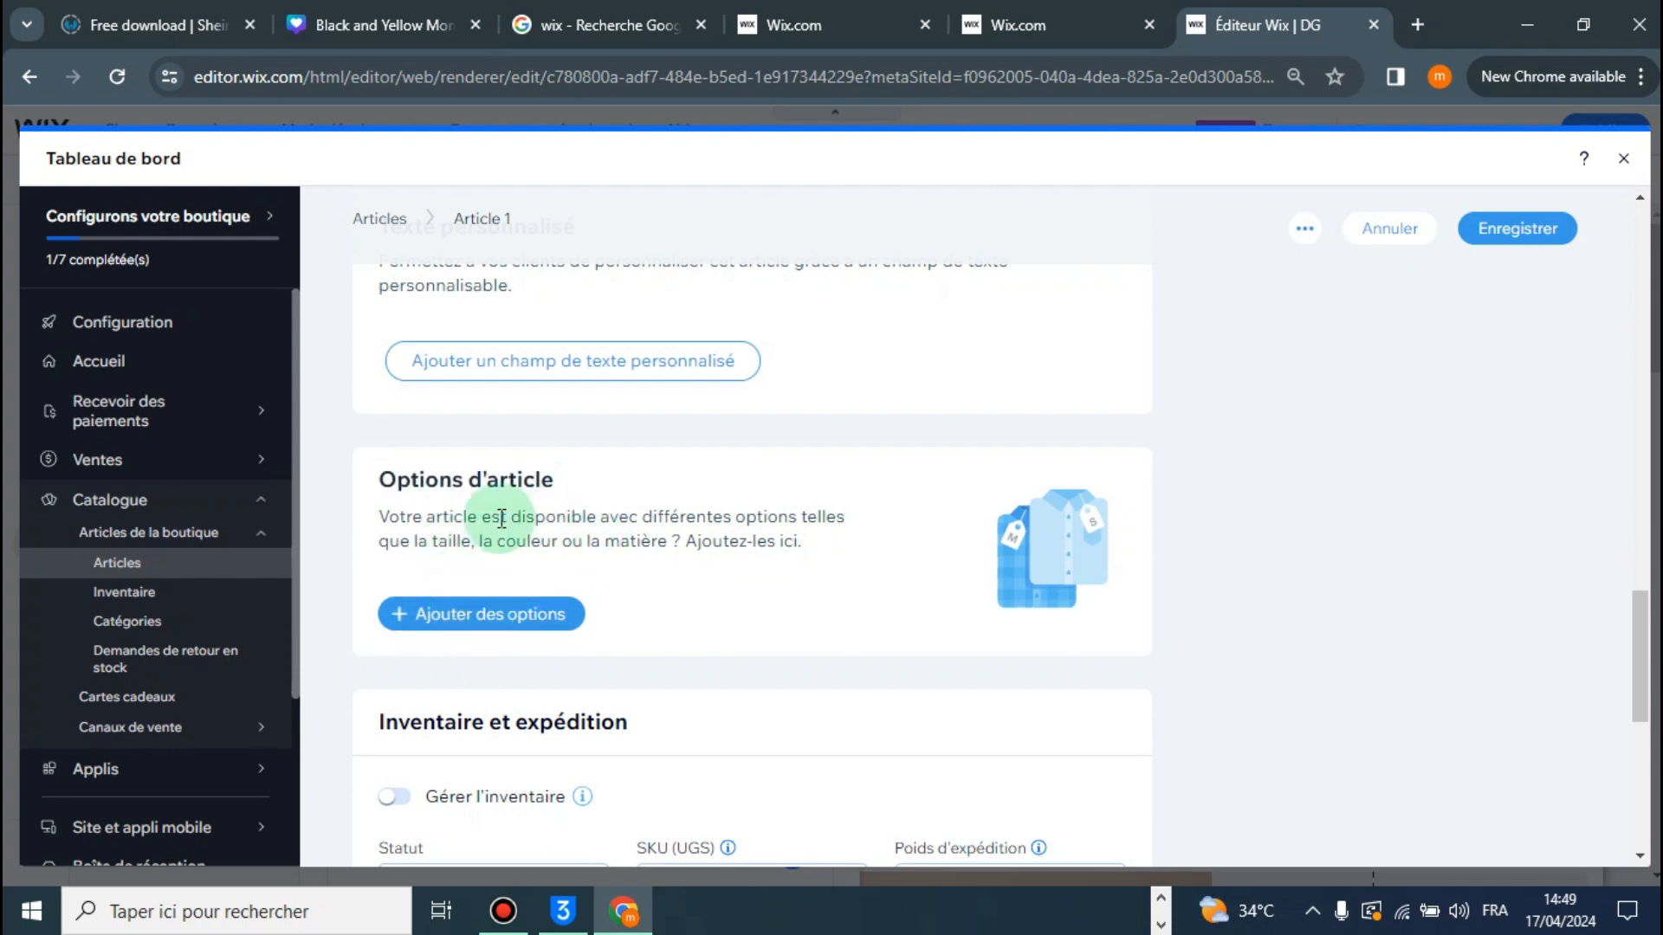
pyautogui.click(481, 616)
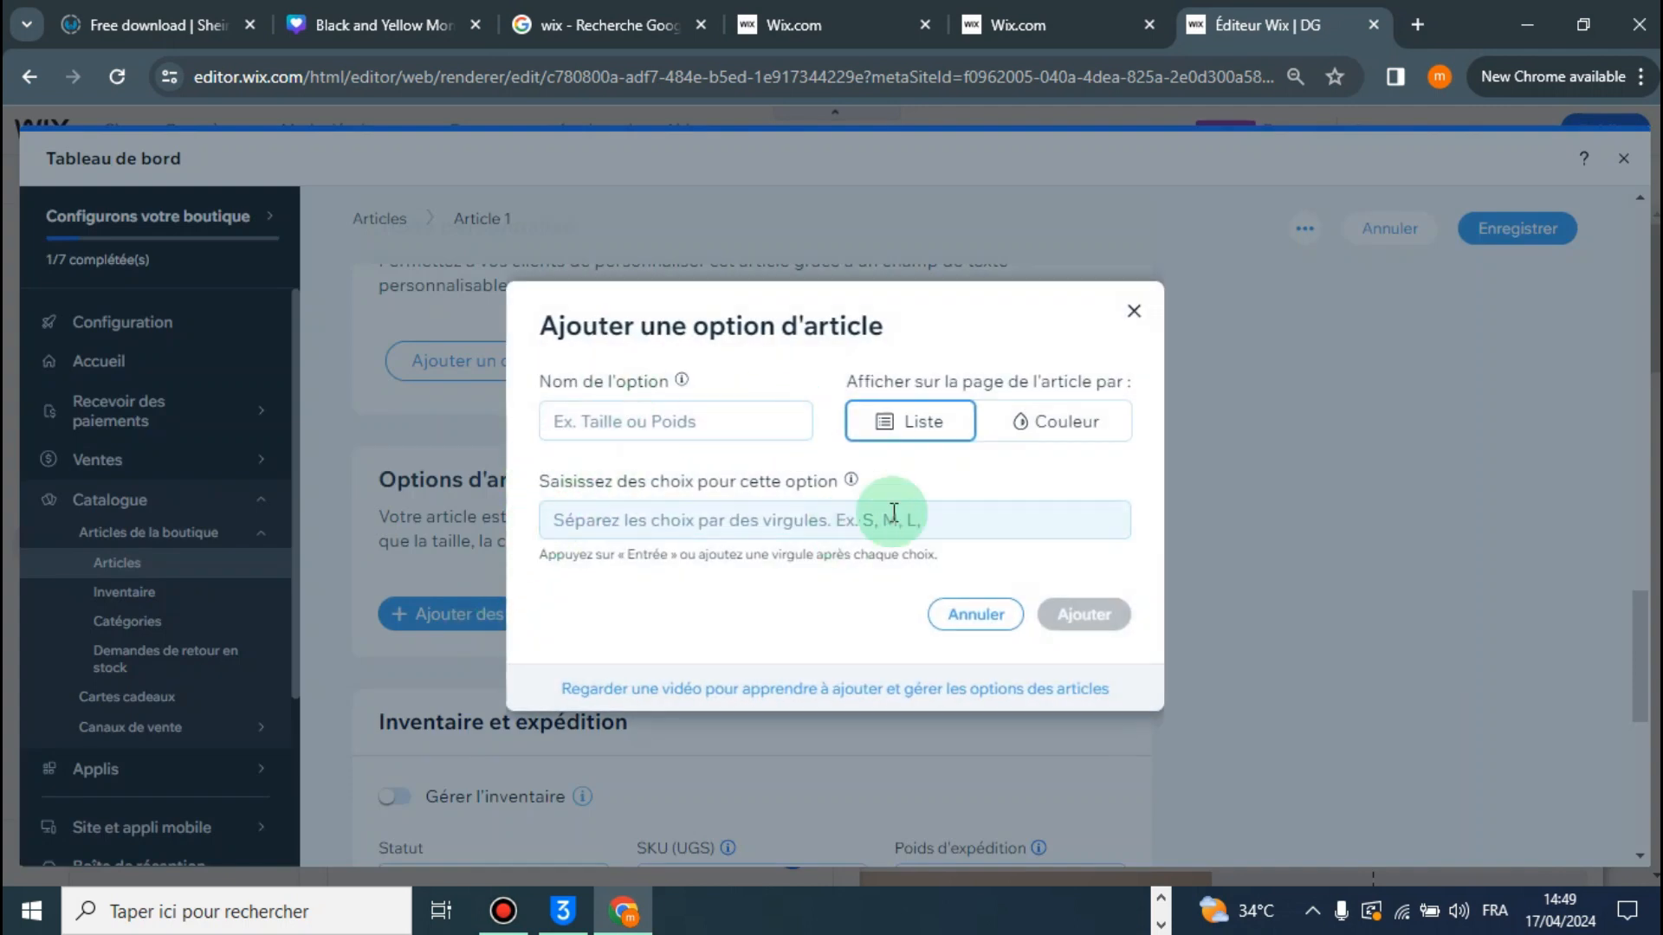
pyautogui.click(982, 614)
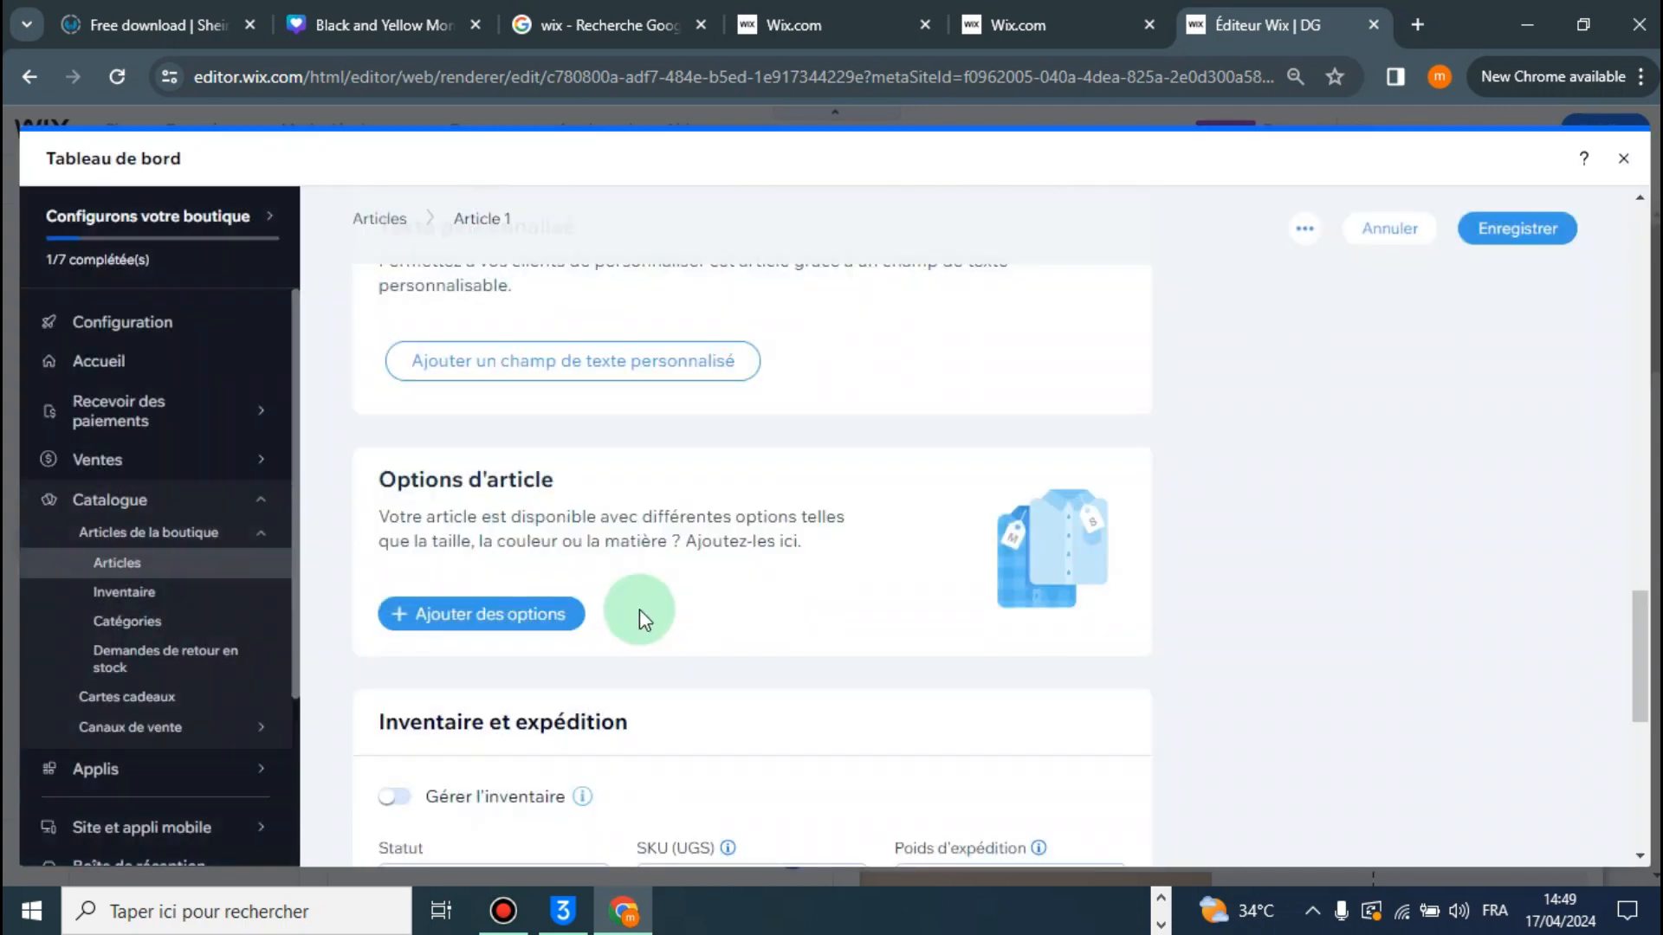
# Review the inventory and shipping, pre-order and subscription sections, and save the article, dismissing the setup progress popup.
pyautogui.scroll(-3, 640, 619)
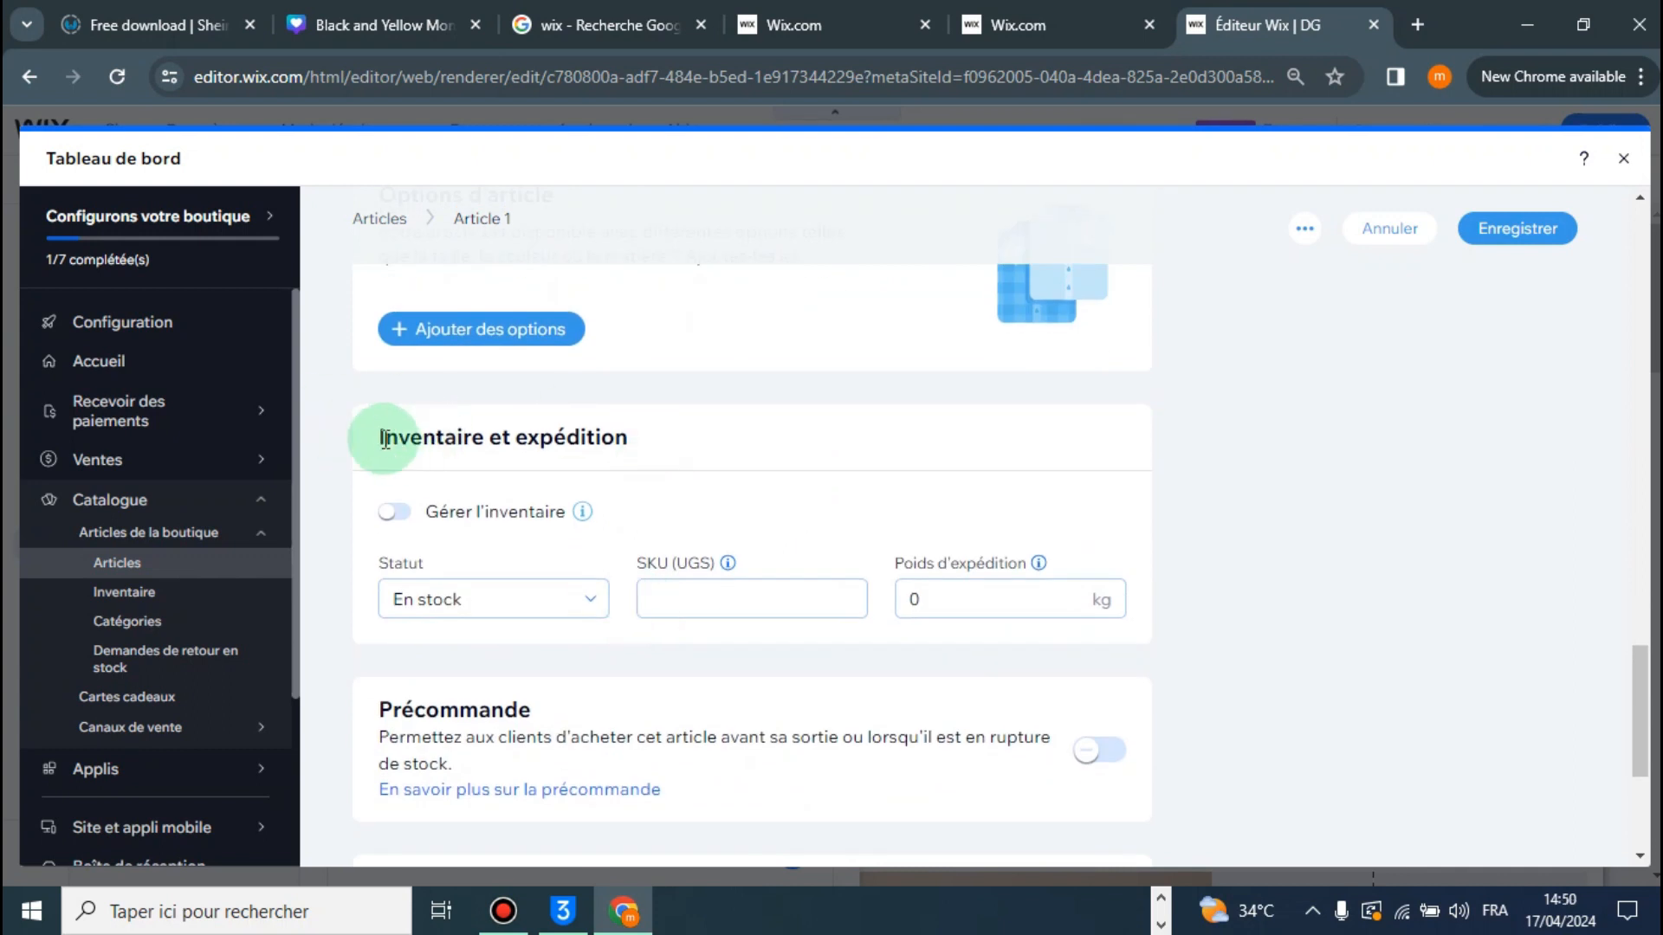
pyautogui.moveTo(376, 437); pyautogui.dragTo(630, 436)
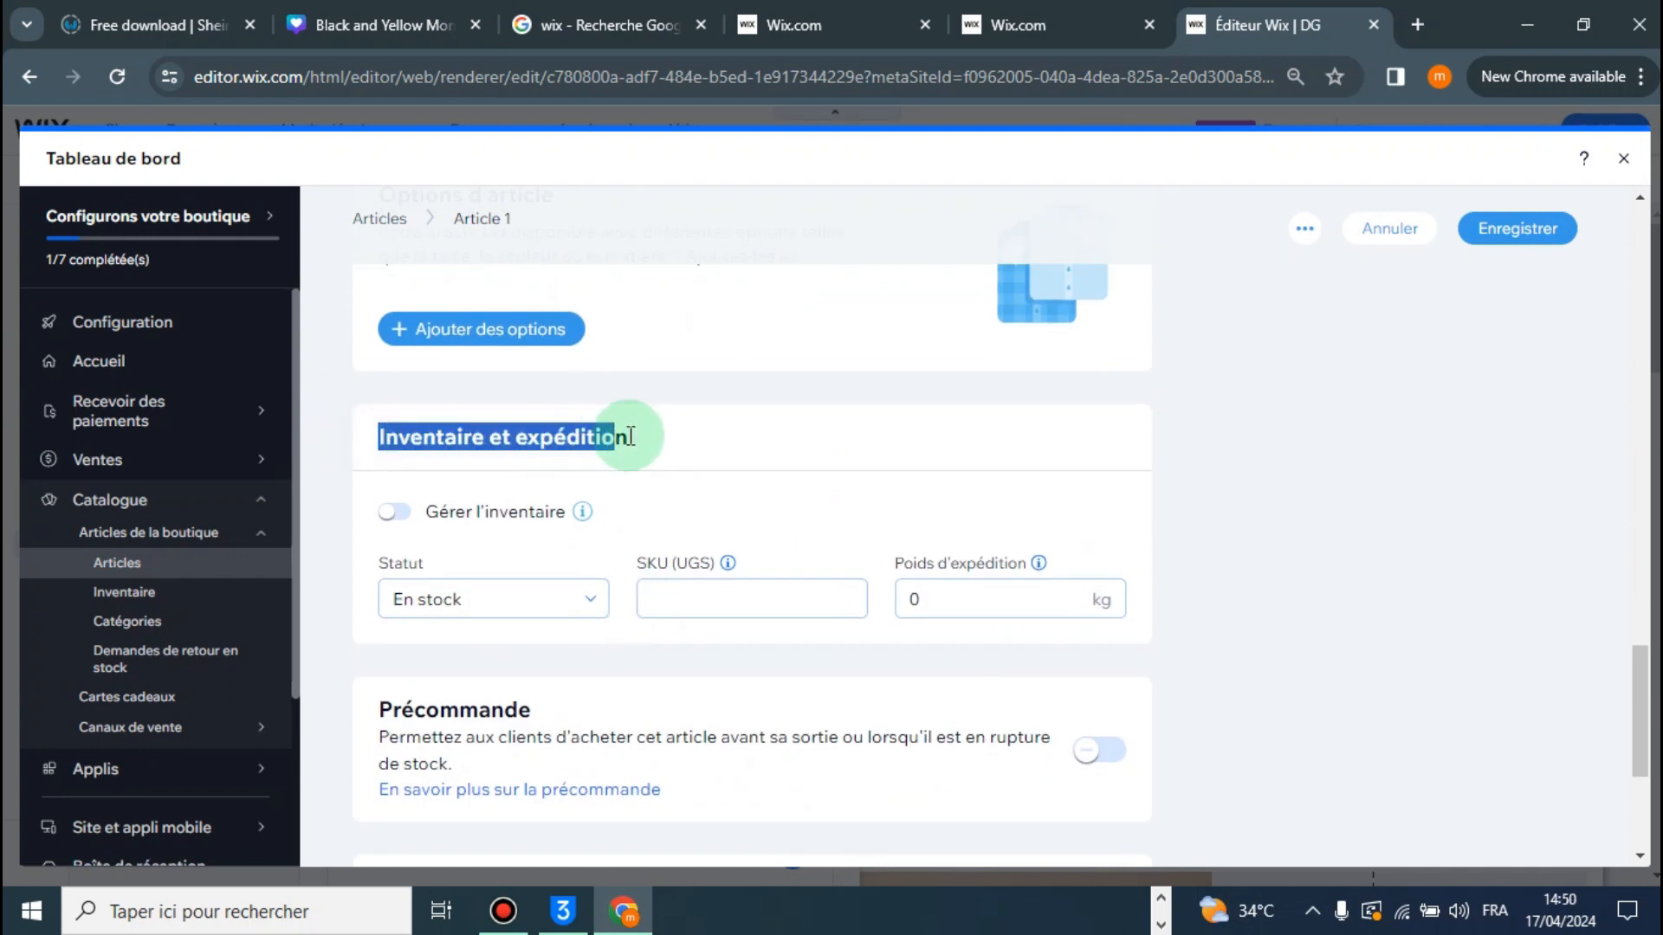
pyautogui.scroll(-3, 637, 433)
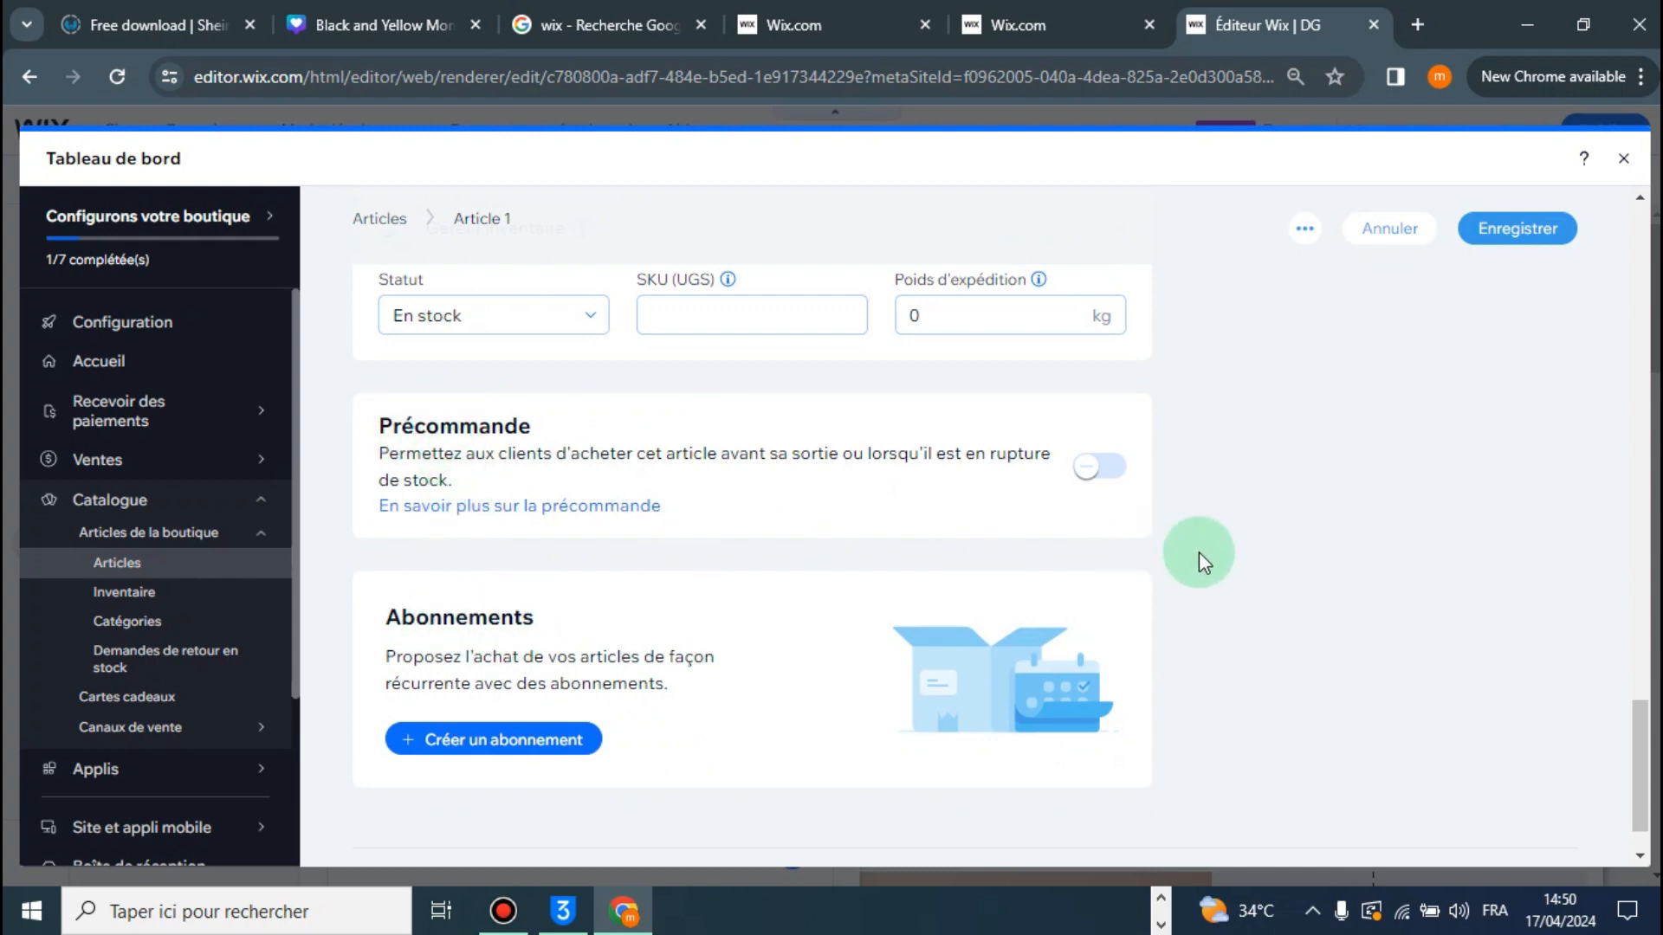
pyautogui.scroll(2, 1037, 509)
pyautogui.scroll(5, 1032, 485)
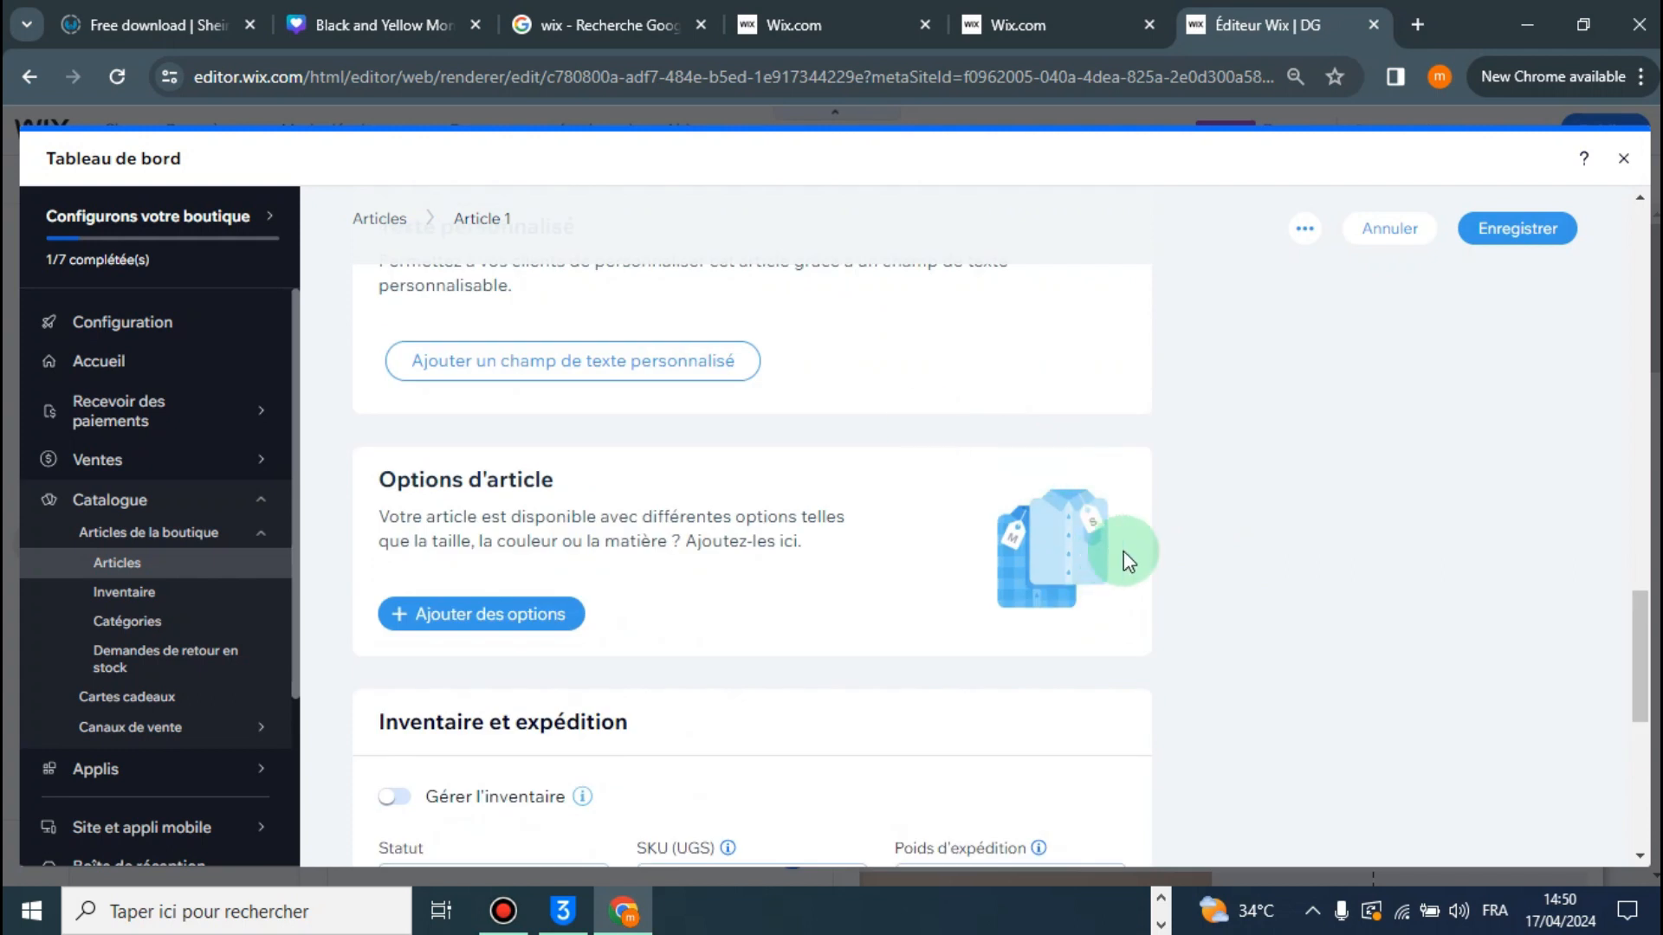
pyautogui.scroll(-8, 1134, 559)
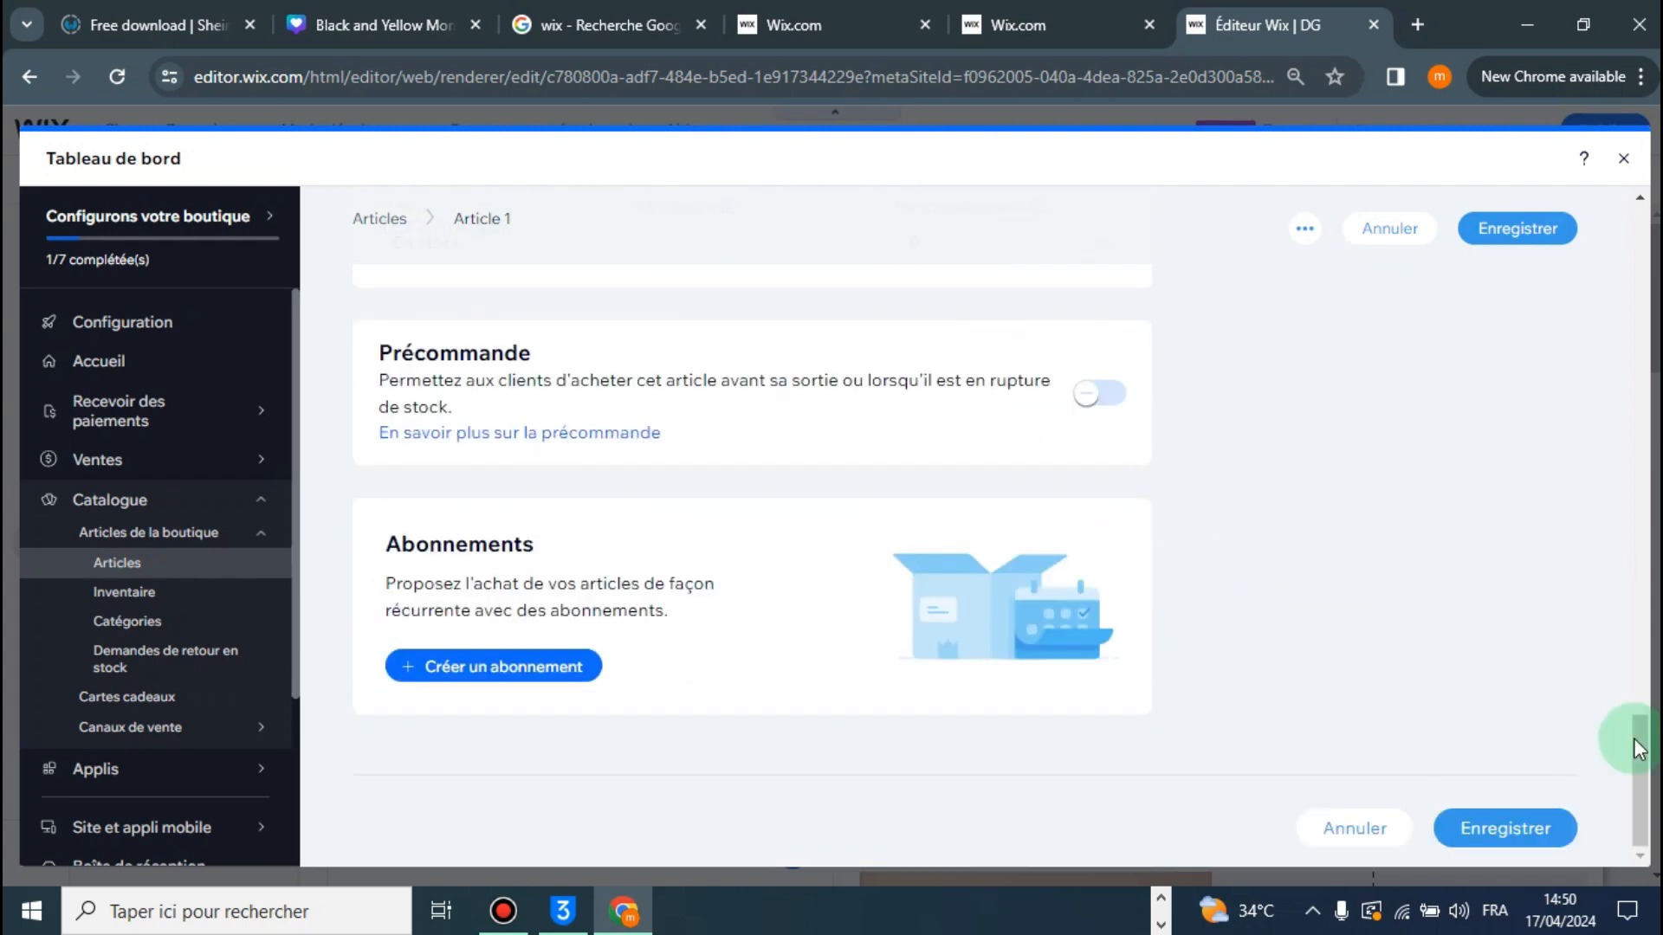
pyautogui.click(1479, 829)
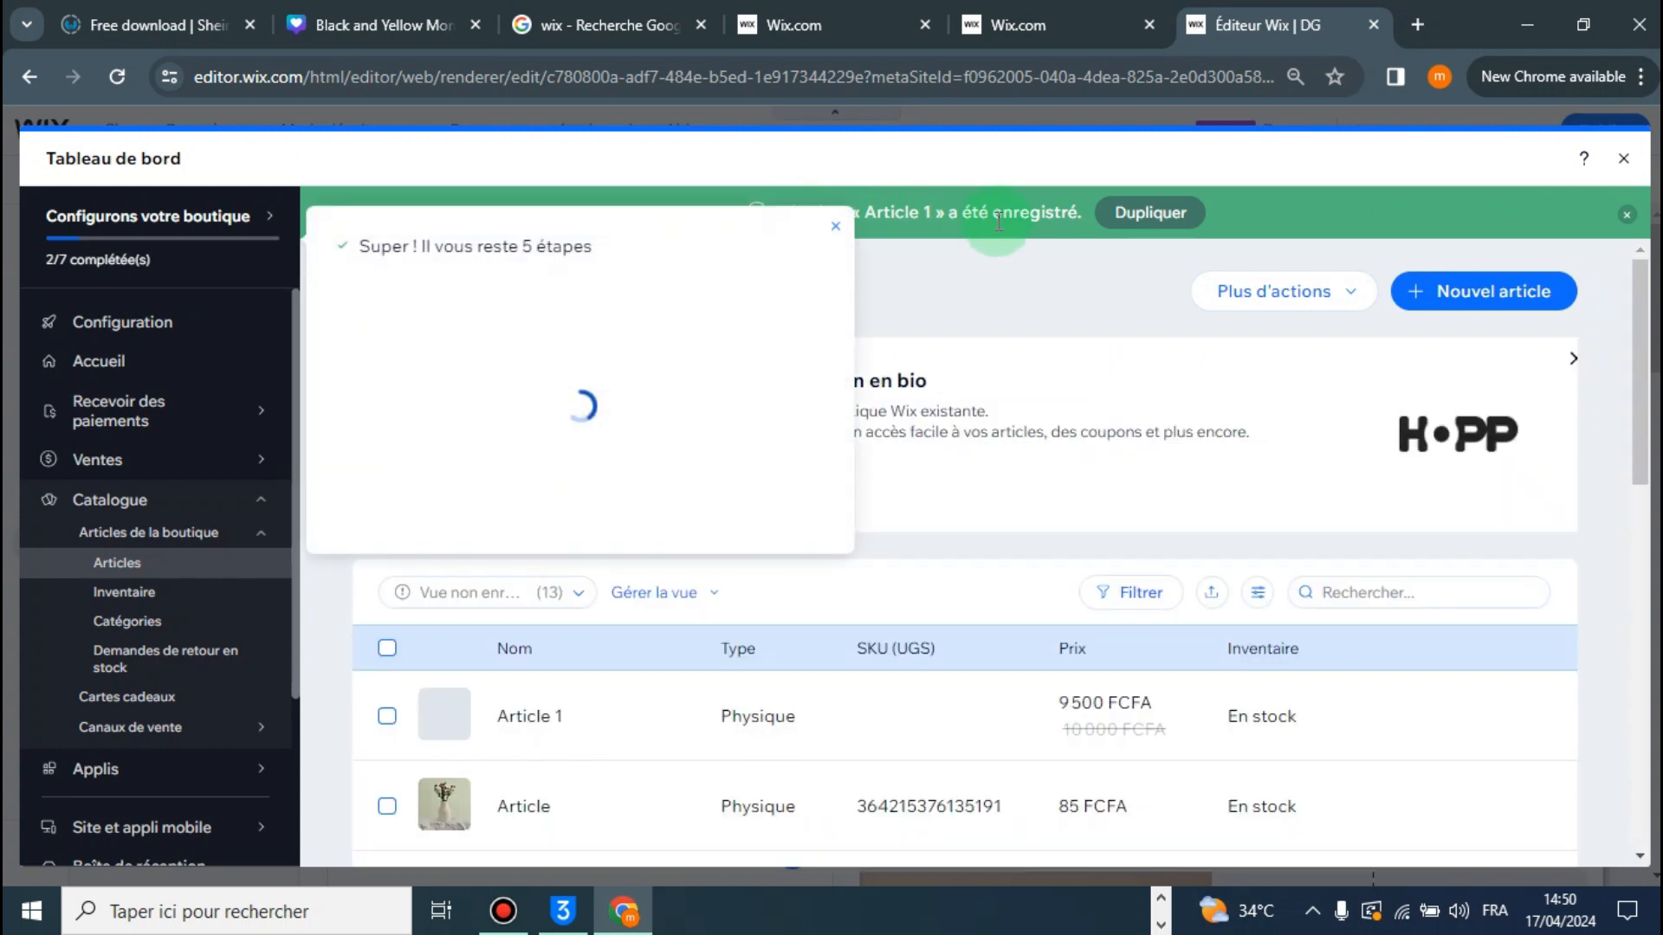
pyautogui.click(834, 224)
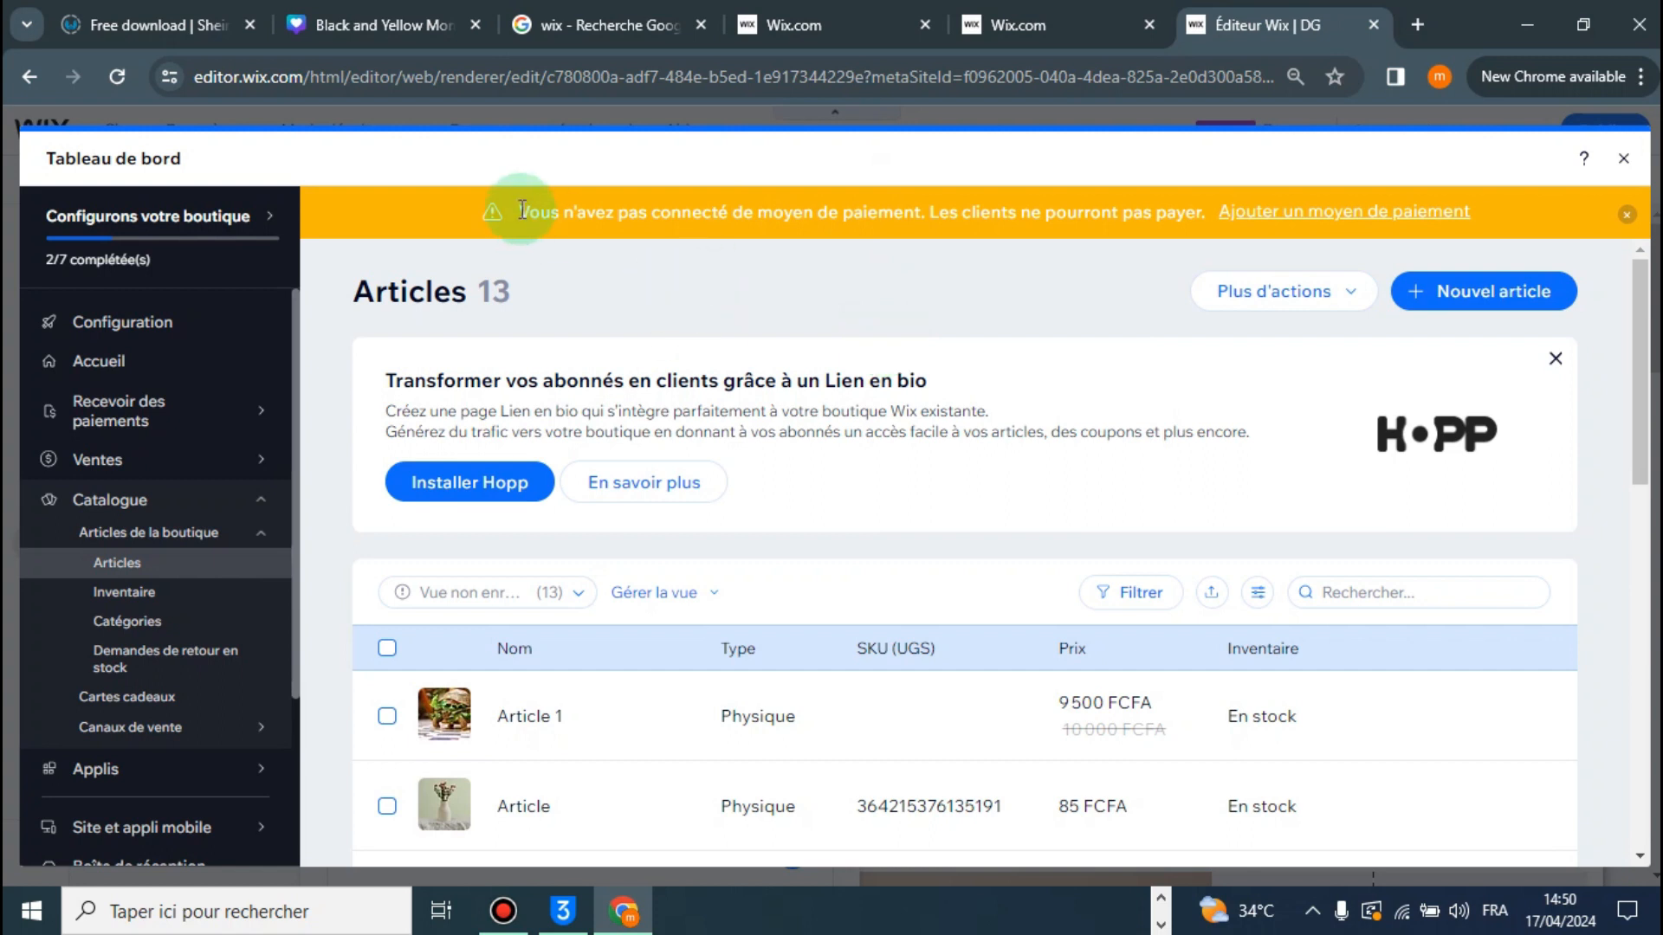
# Read the missing payment method notice and open the store's payment acceptance settings from it.
pyautogui.moveTo(522, 208); pyautogui.dragTo(1190, 204)
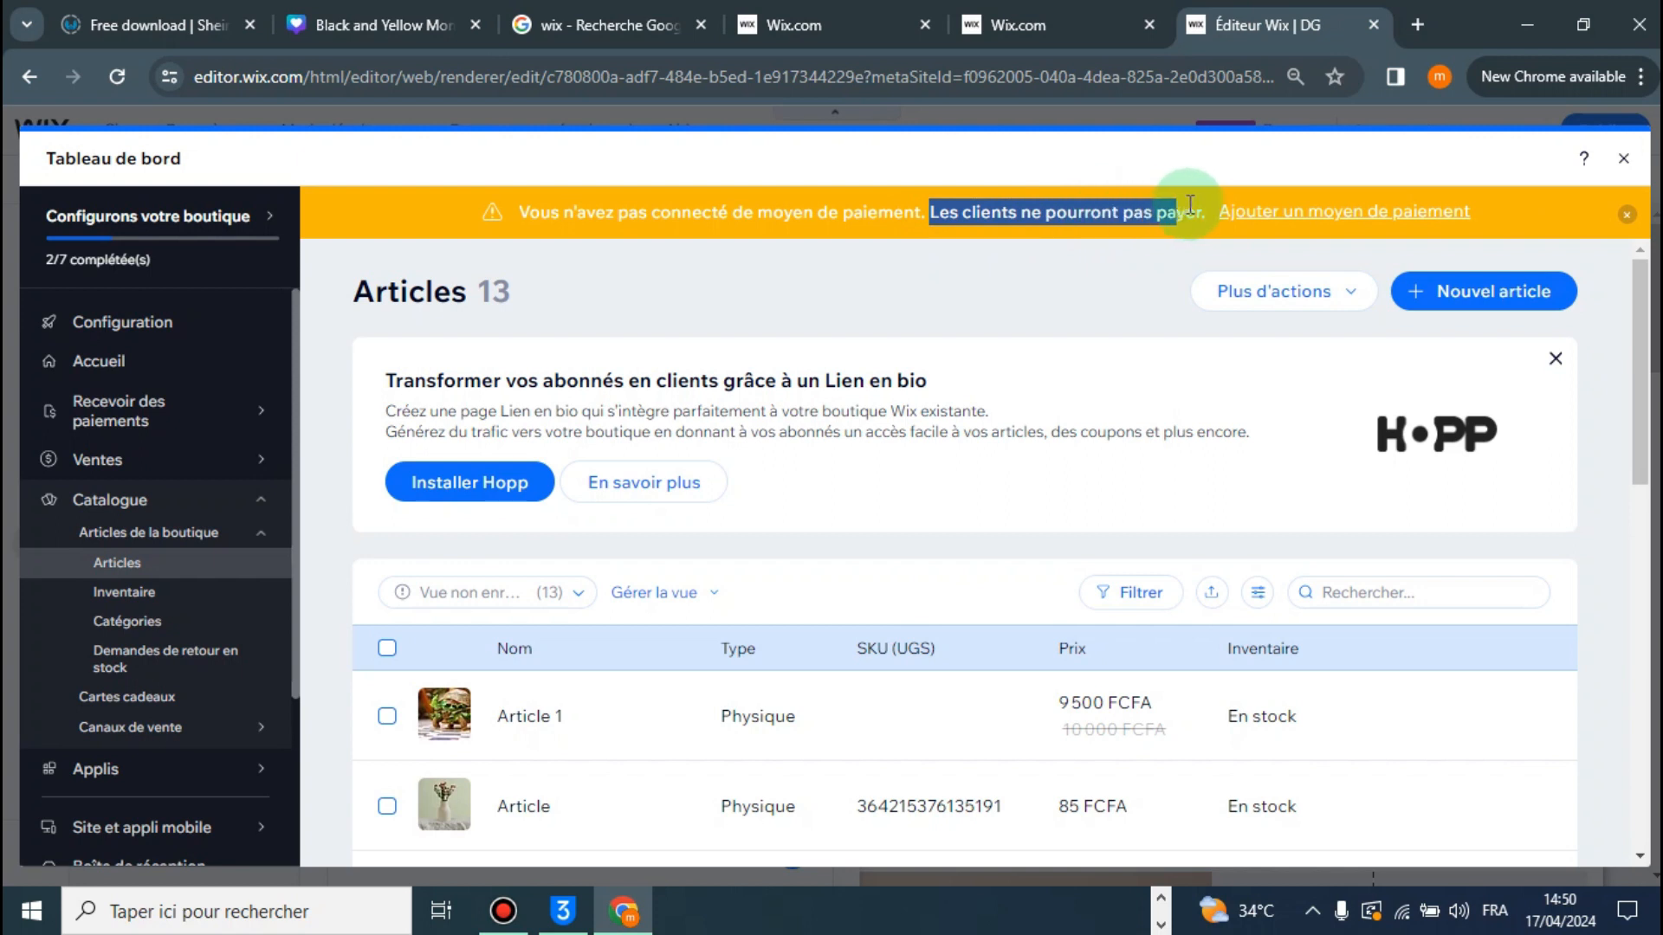
pyautogui.click(1303, 217)
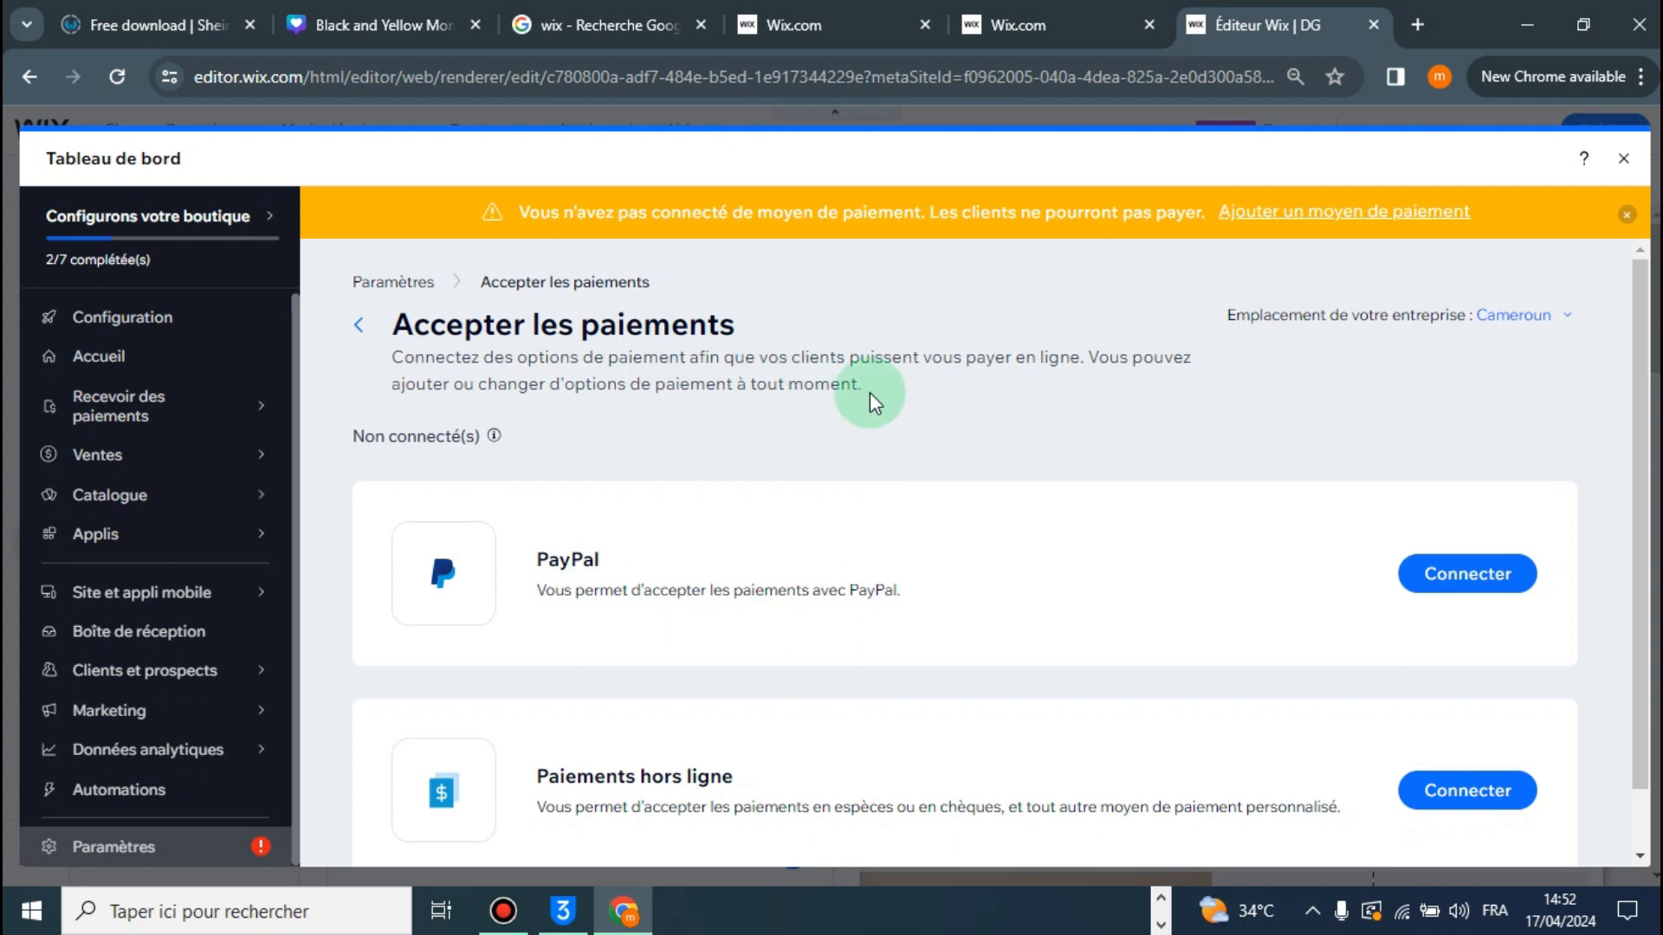
# Change the business location for accepting payments to France.
pyautogui.scroll(-1, 745, 455)
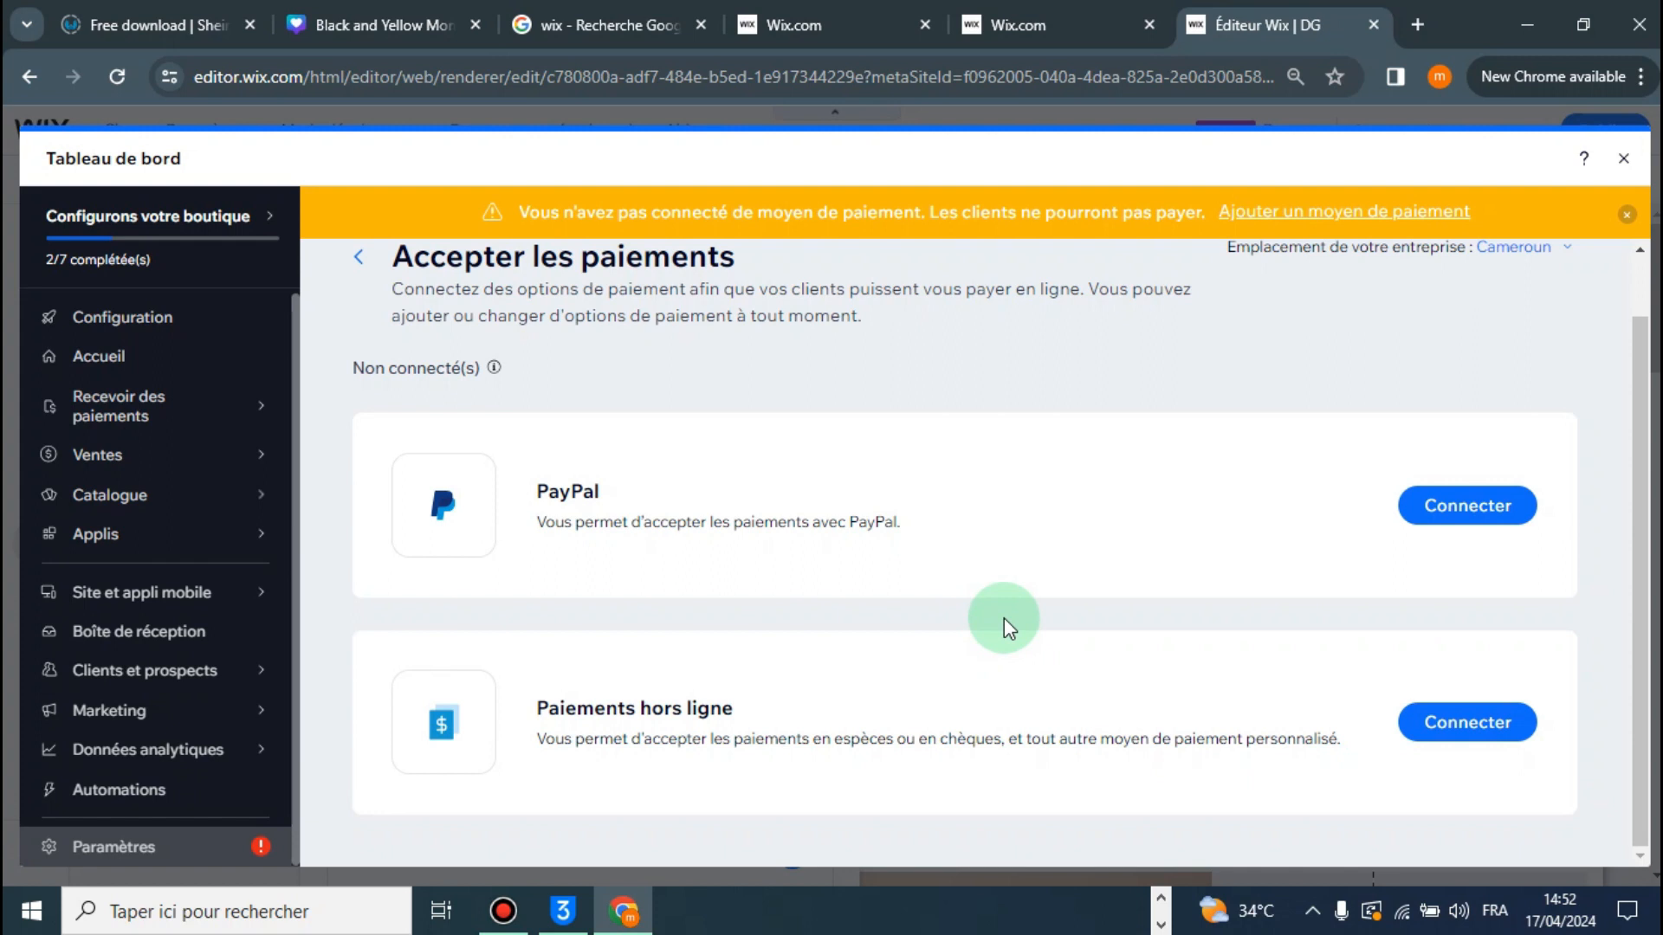
pyautogui.scroll(1, 1005, 616)
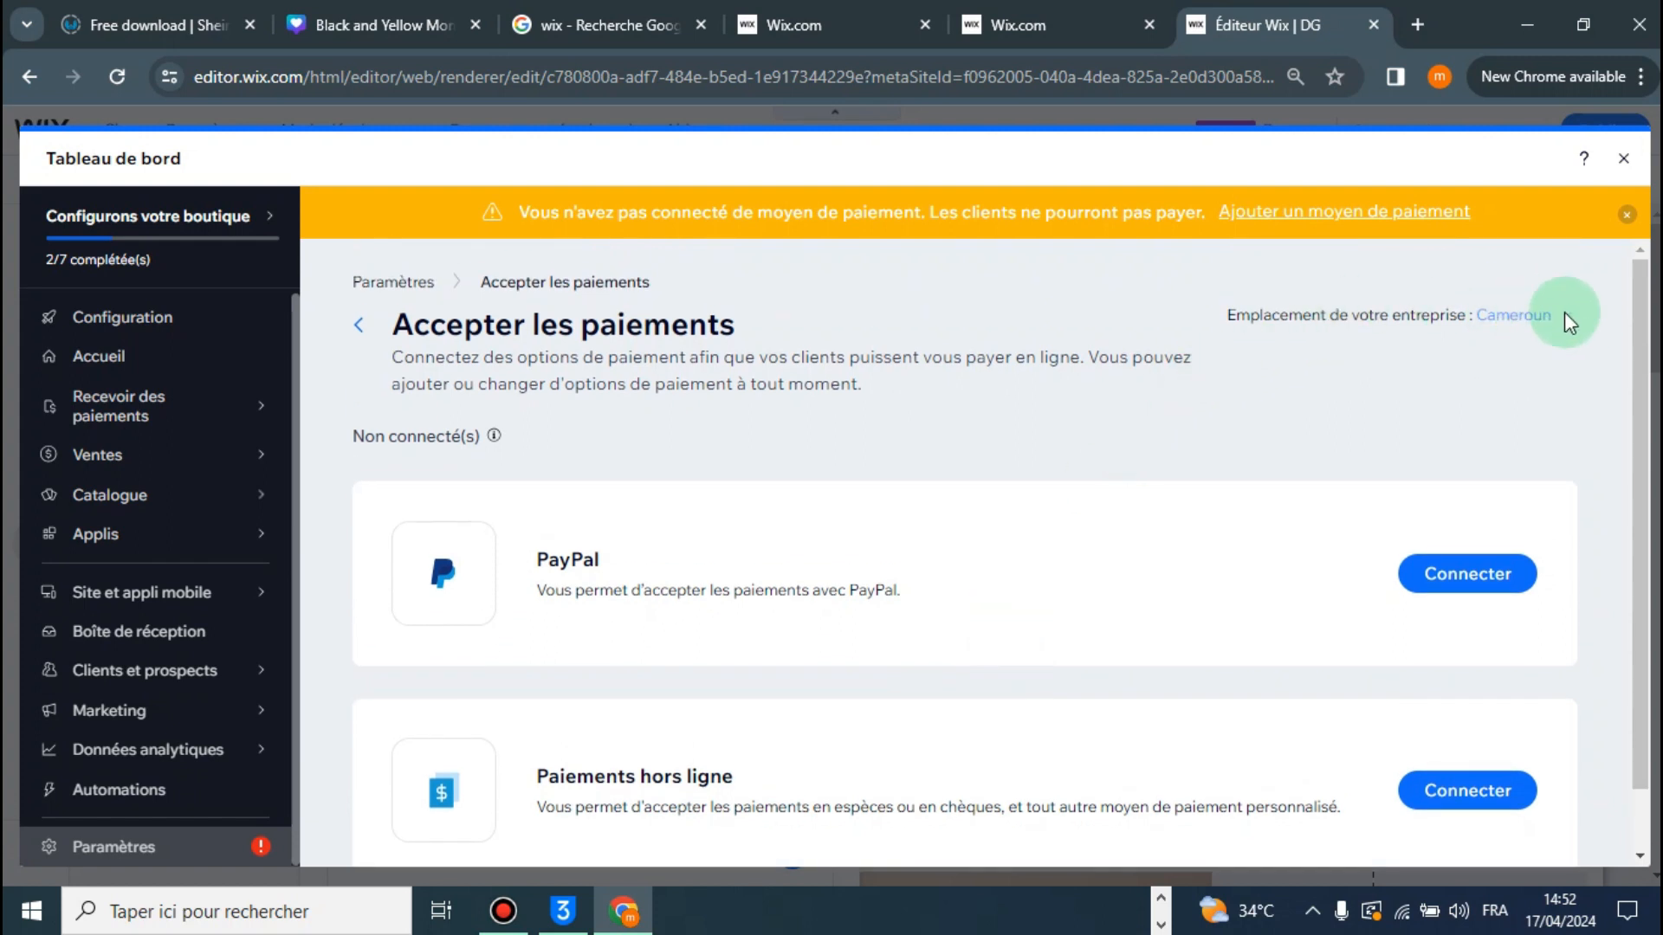
pyautogui.click(1529, 315)
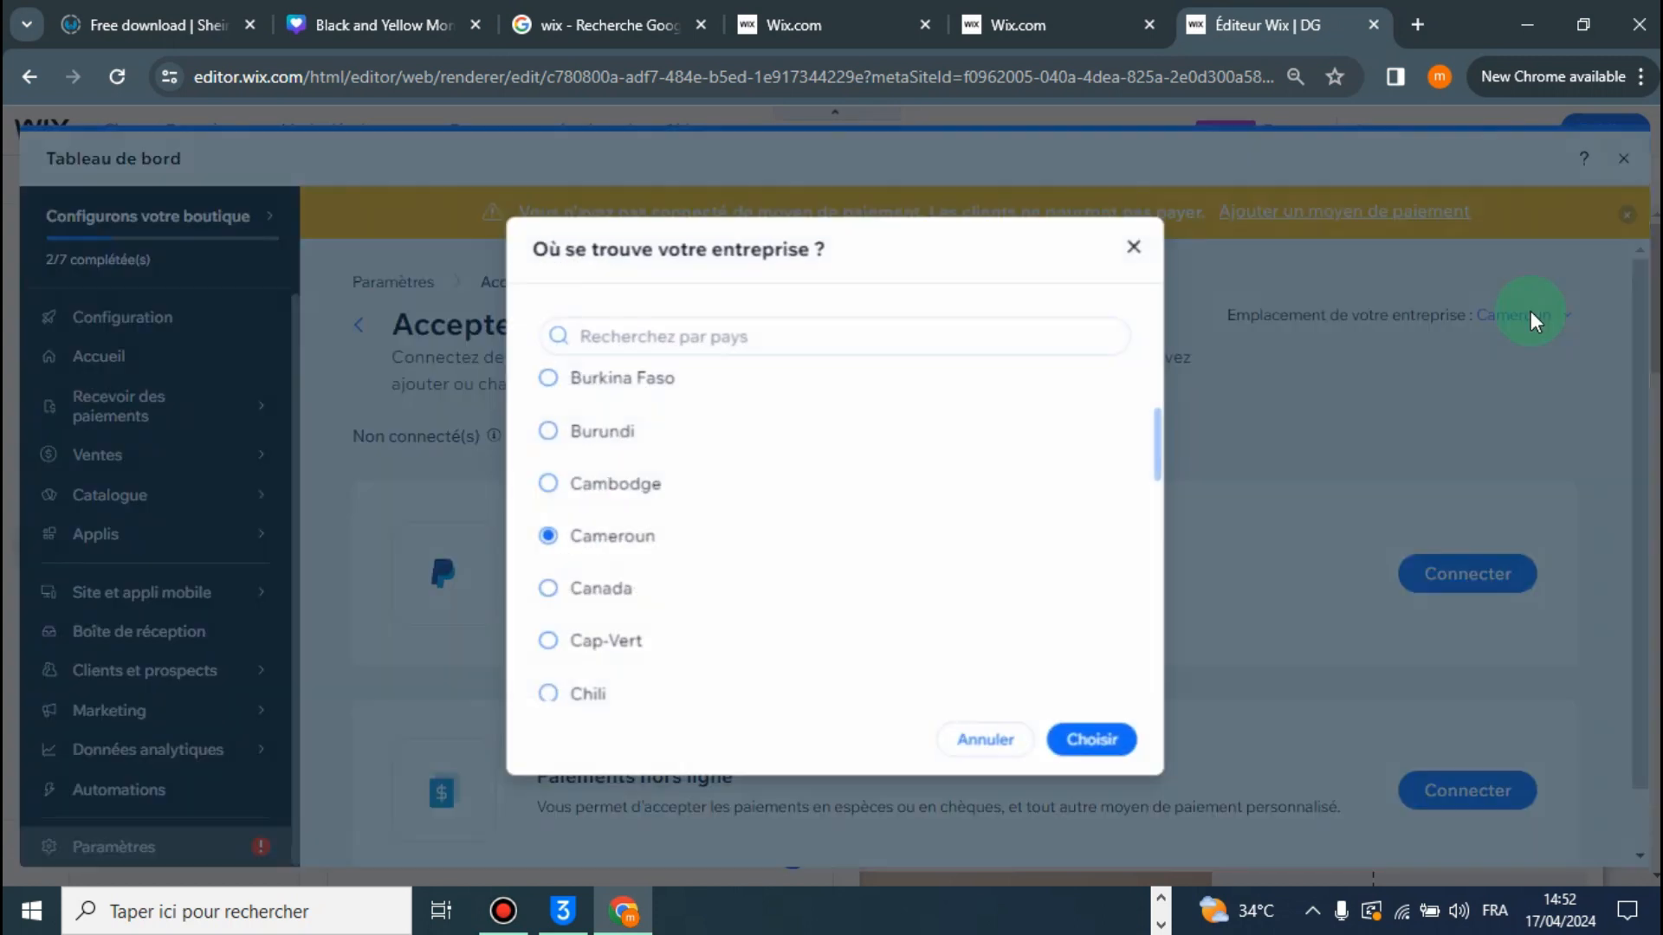
pyautogui.click(681, 330)
pyautogui.write('FRANCE')
pyautogui.click(606, 404)
pyautogui.click(1113, 740)
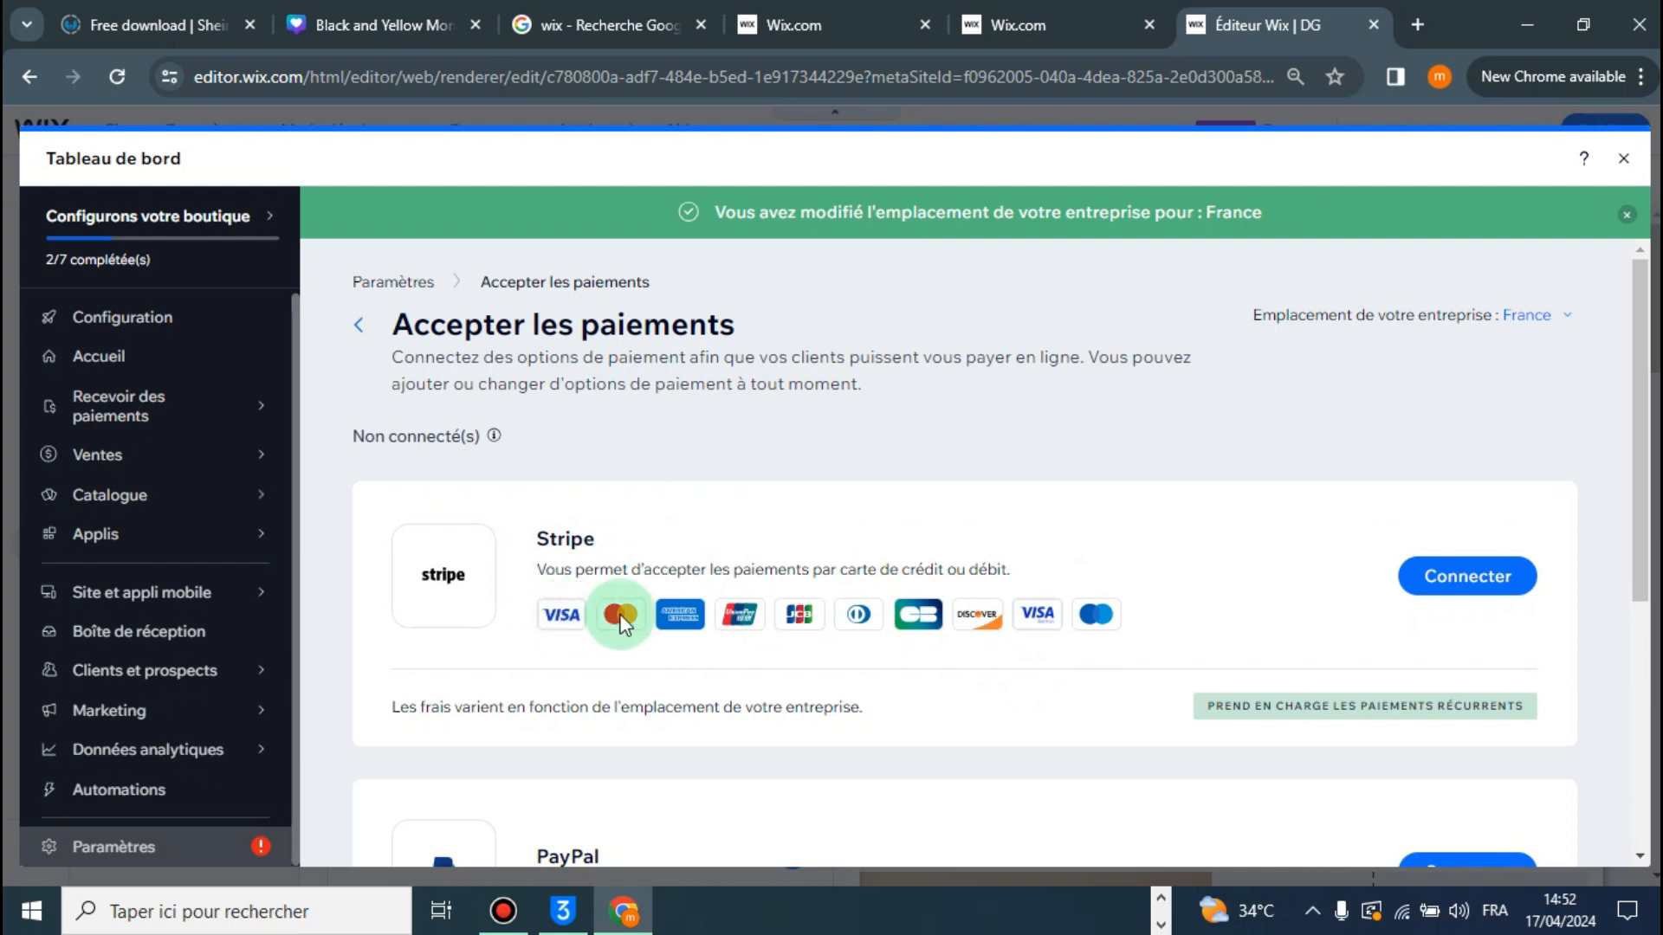
# Review the payment methods offered for France, including the additional payment options, and return to the payment acceptance page.
pyautogui.scroll(-3, 680, 625)
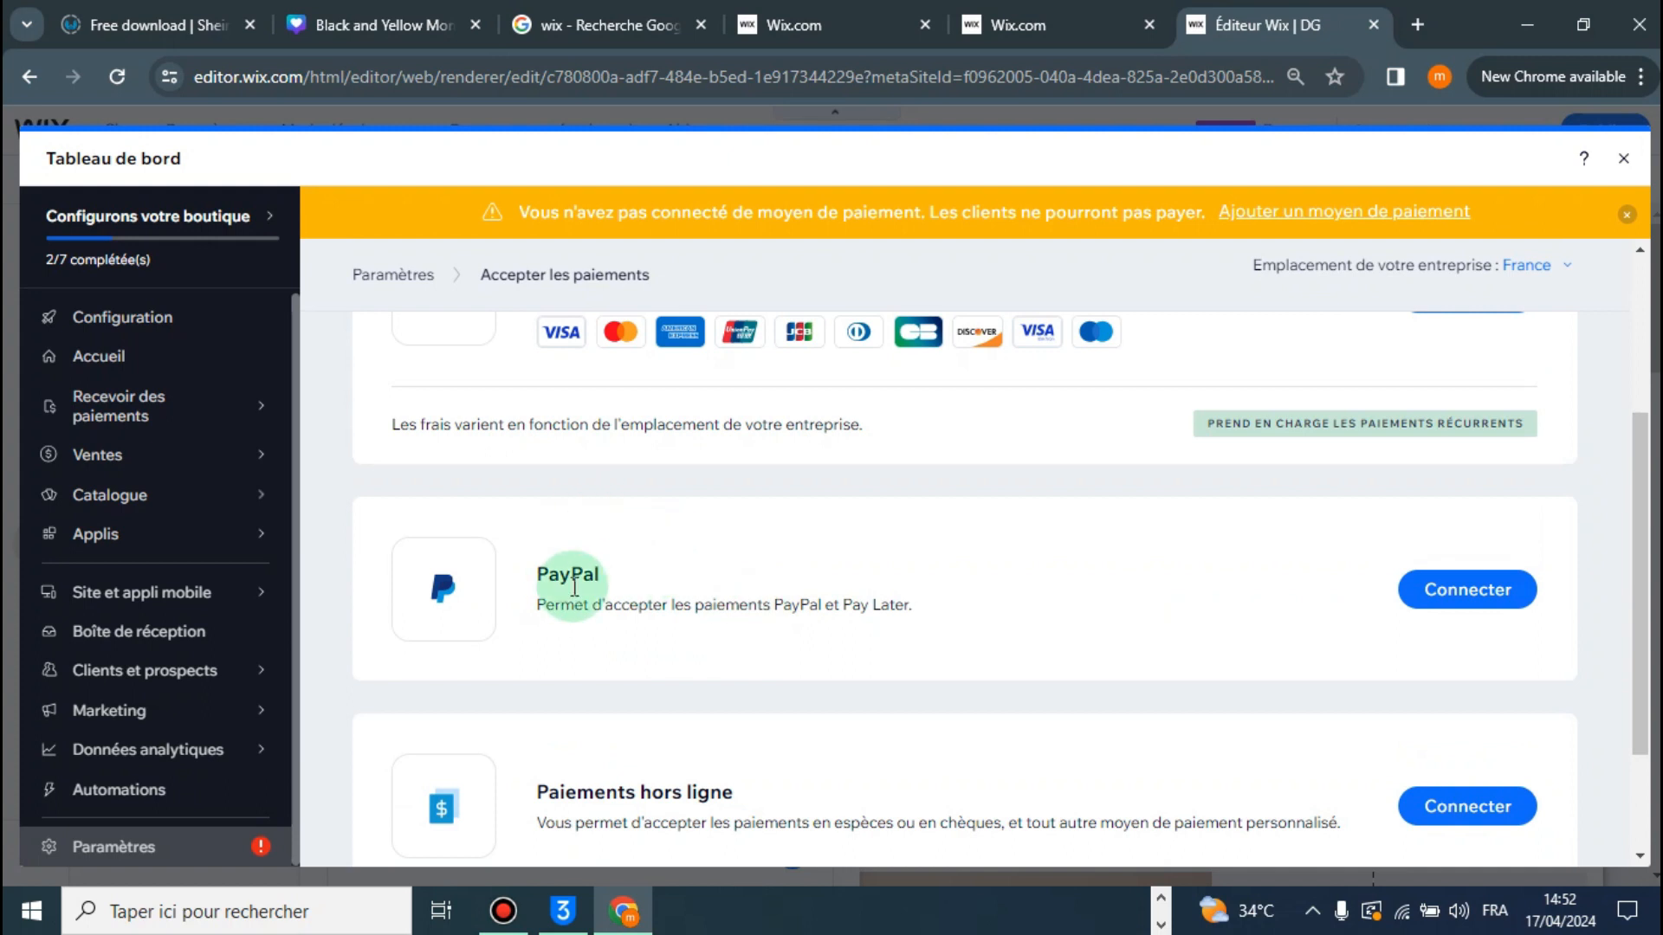
pyautogui.scroll(-2, 574, 588)
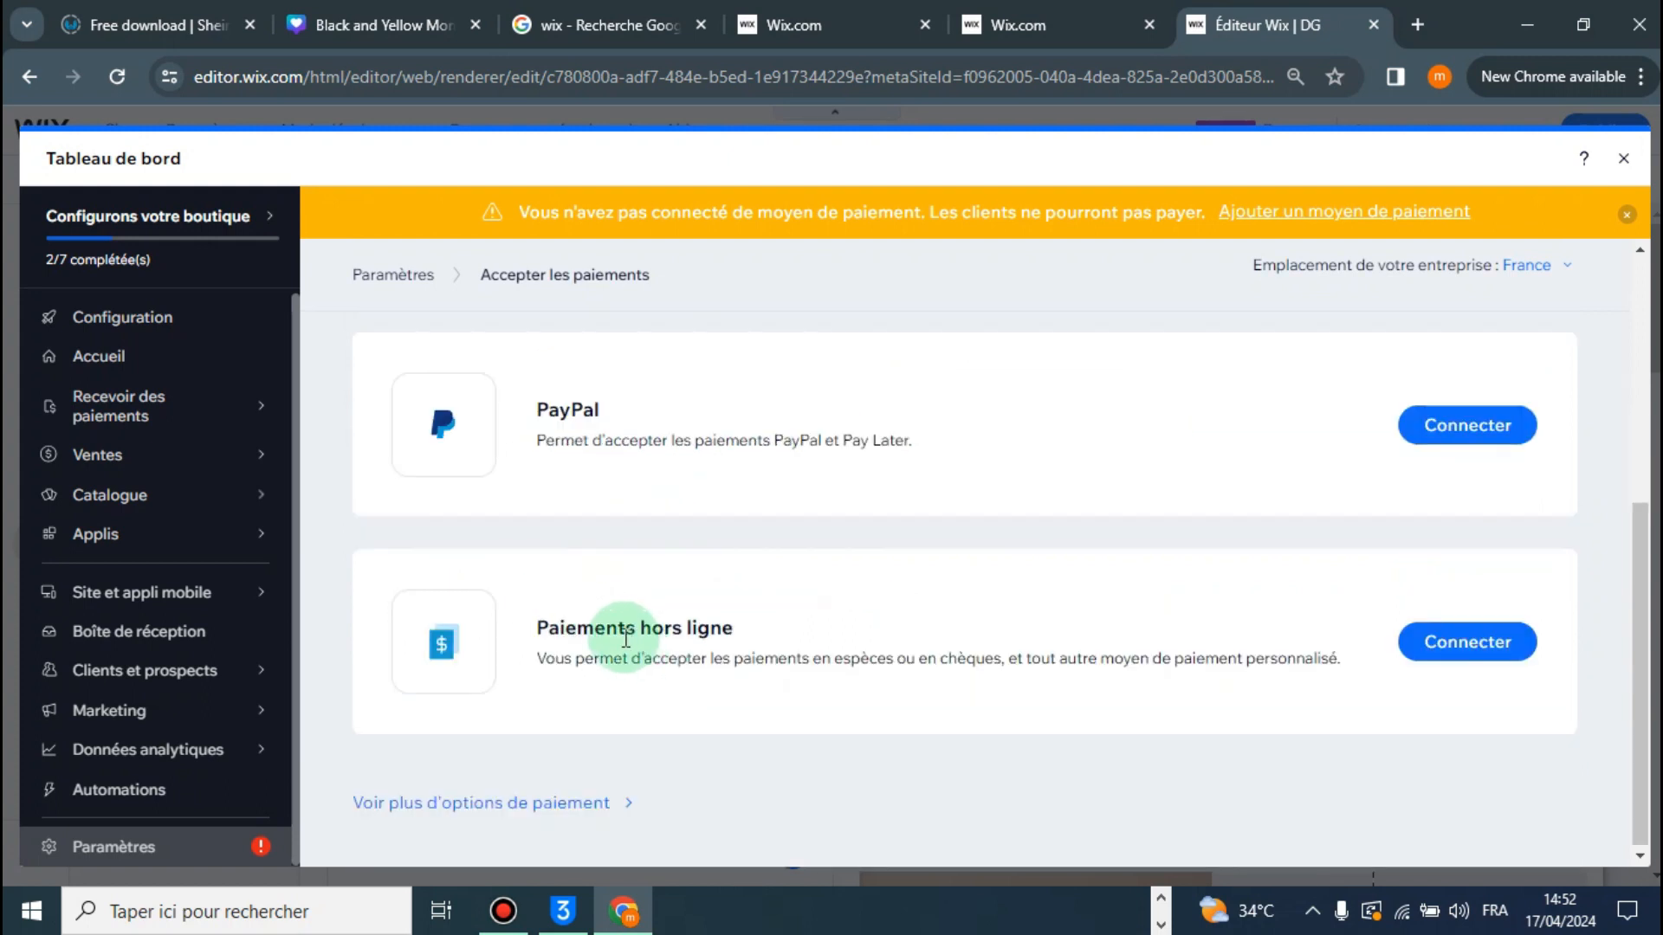
pyautogui.click(446, 814)
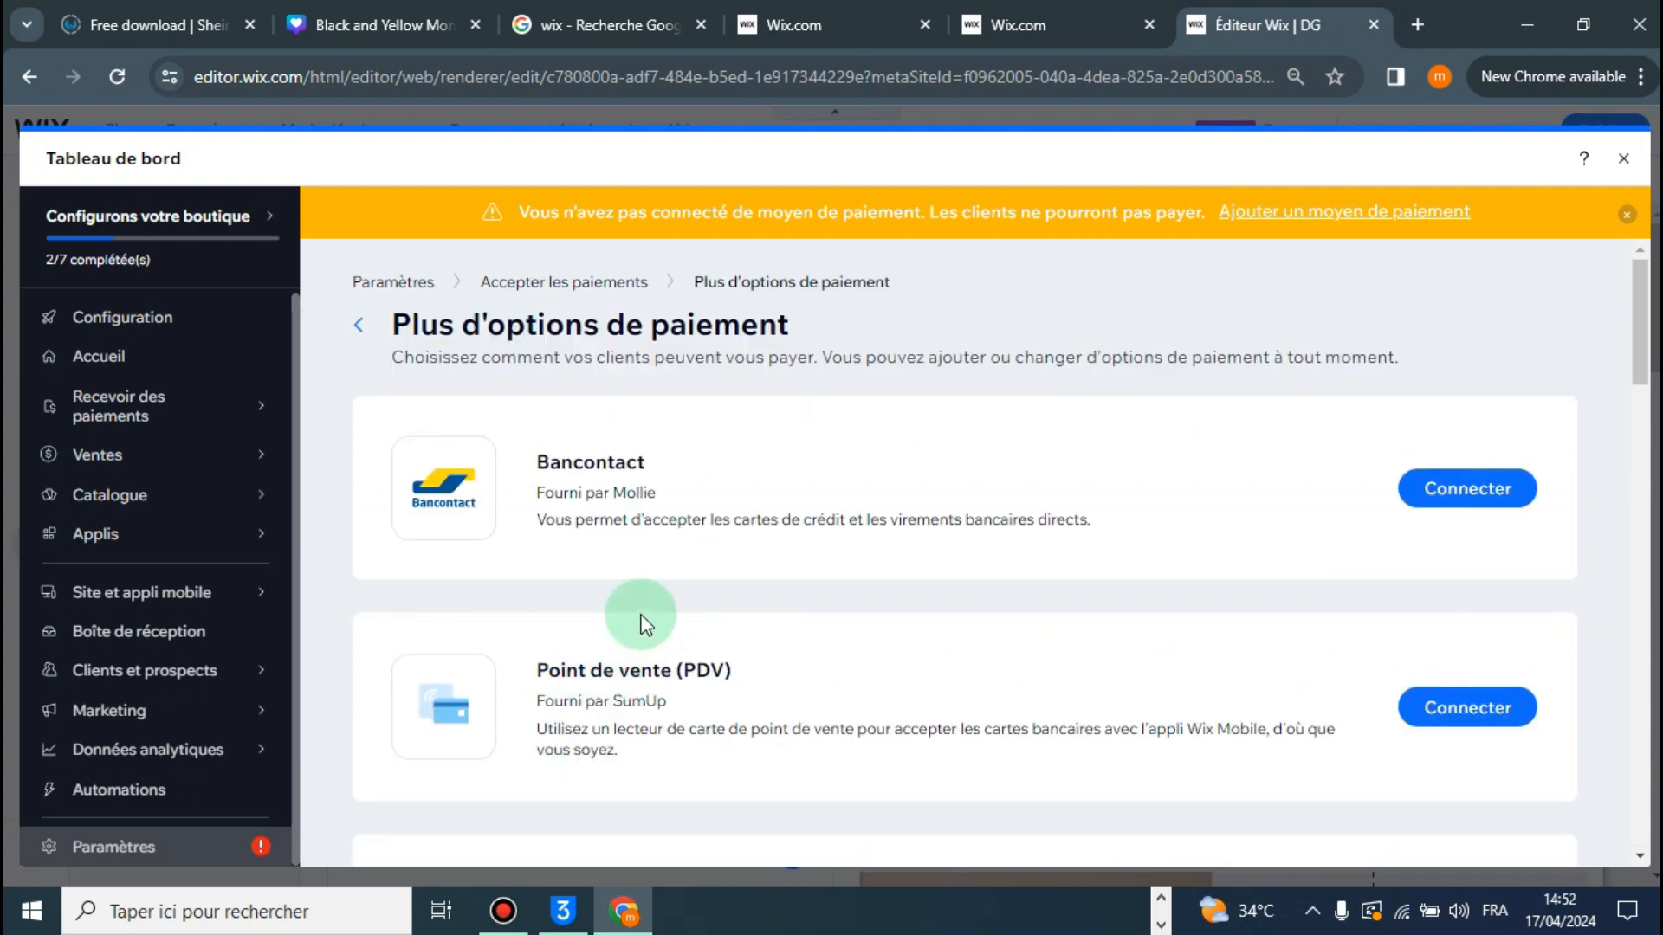
pyautogui.scroll(-5, 641, 623)
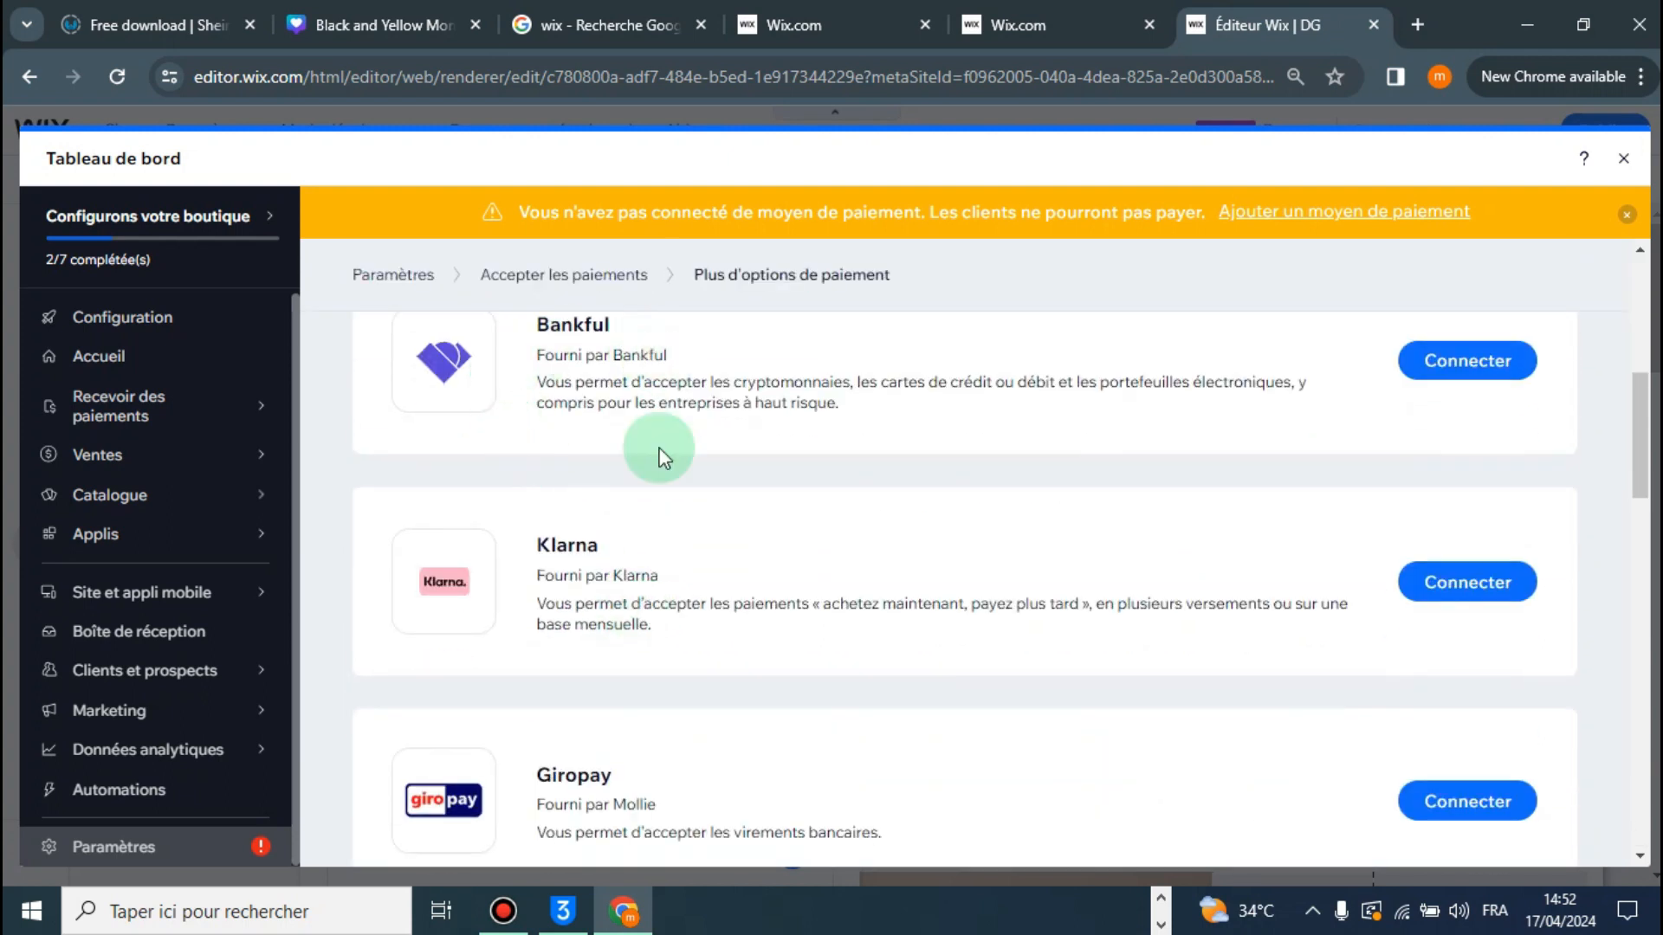
pyautogui.scroll(1, 890, 679)
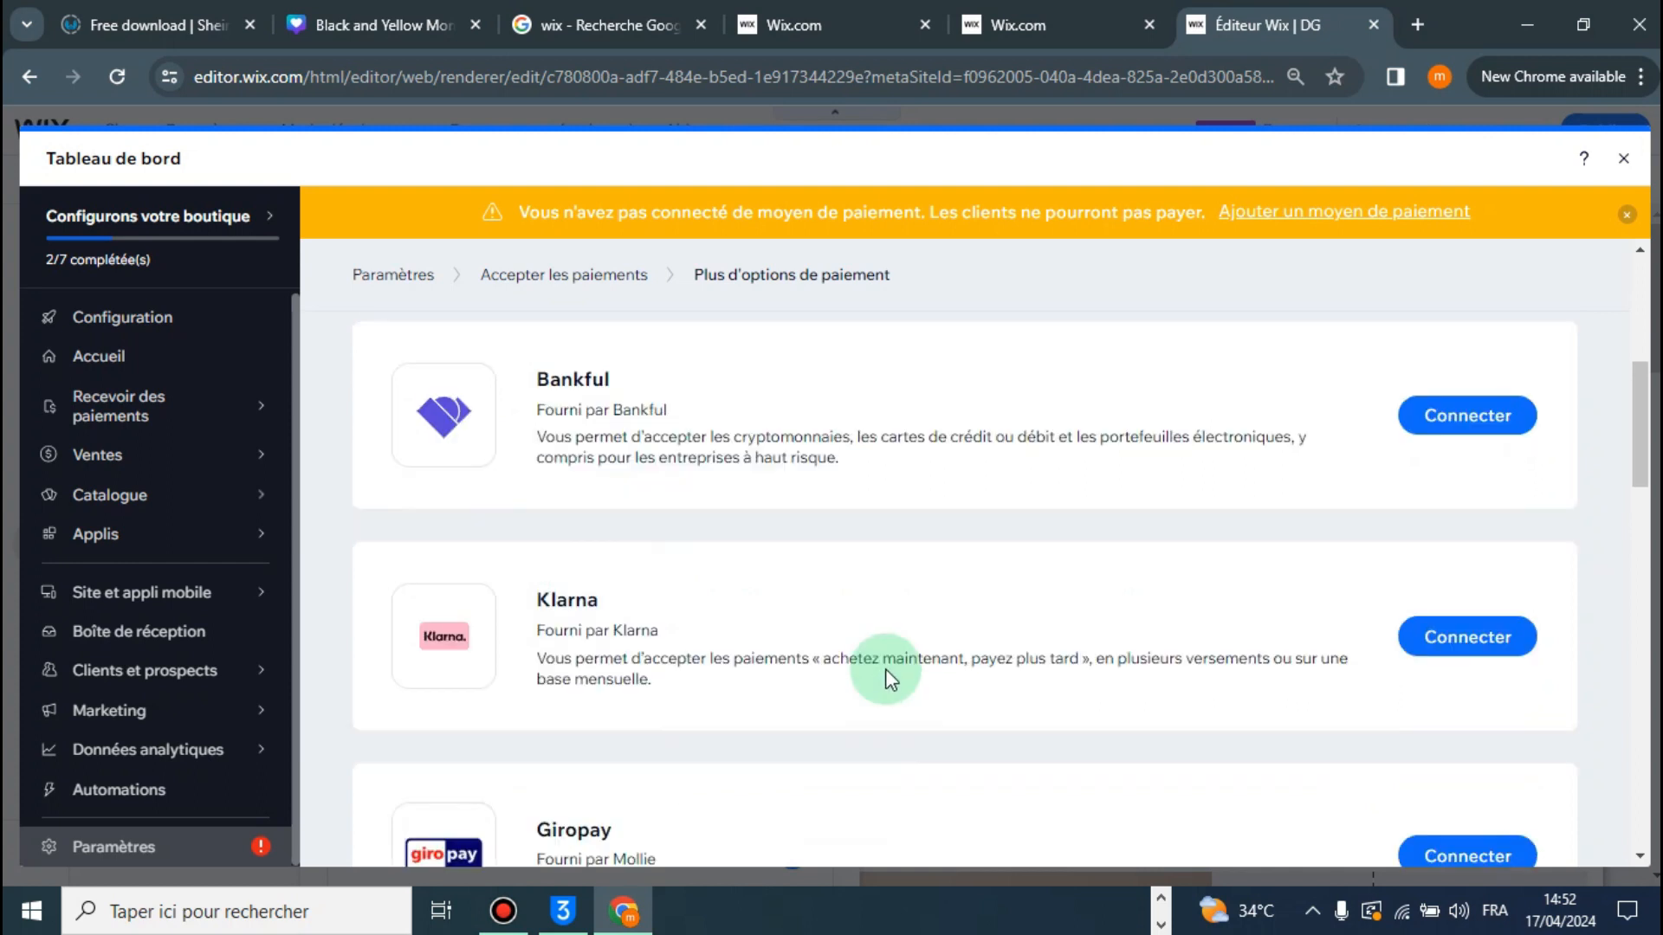
pyautogui.scroll(5, 885, 668)
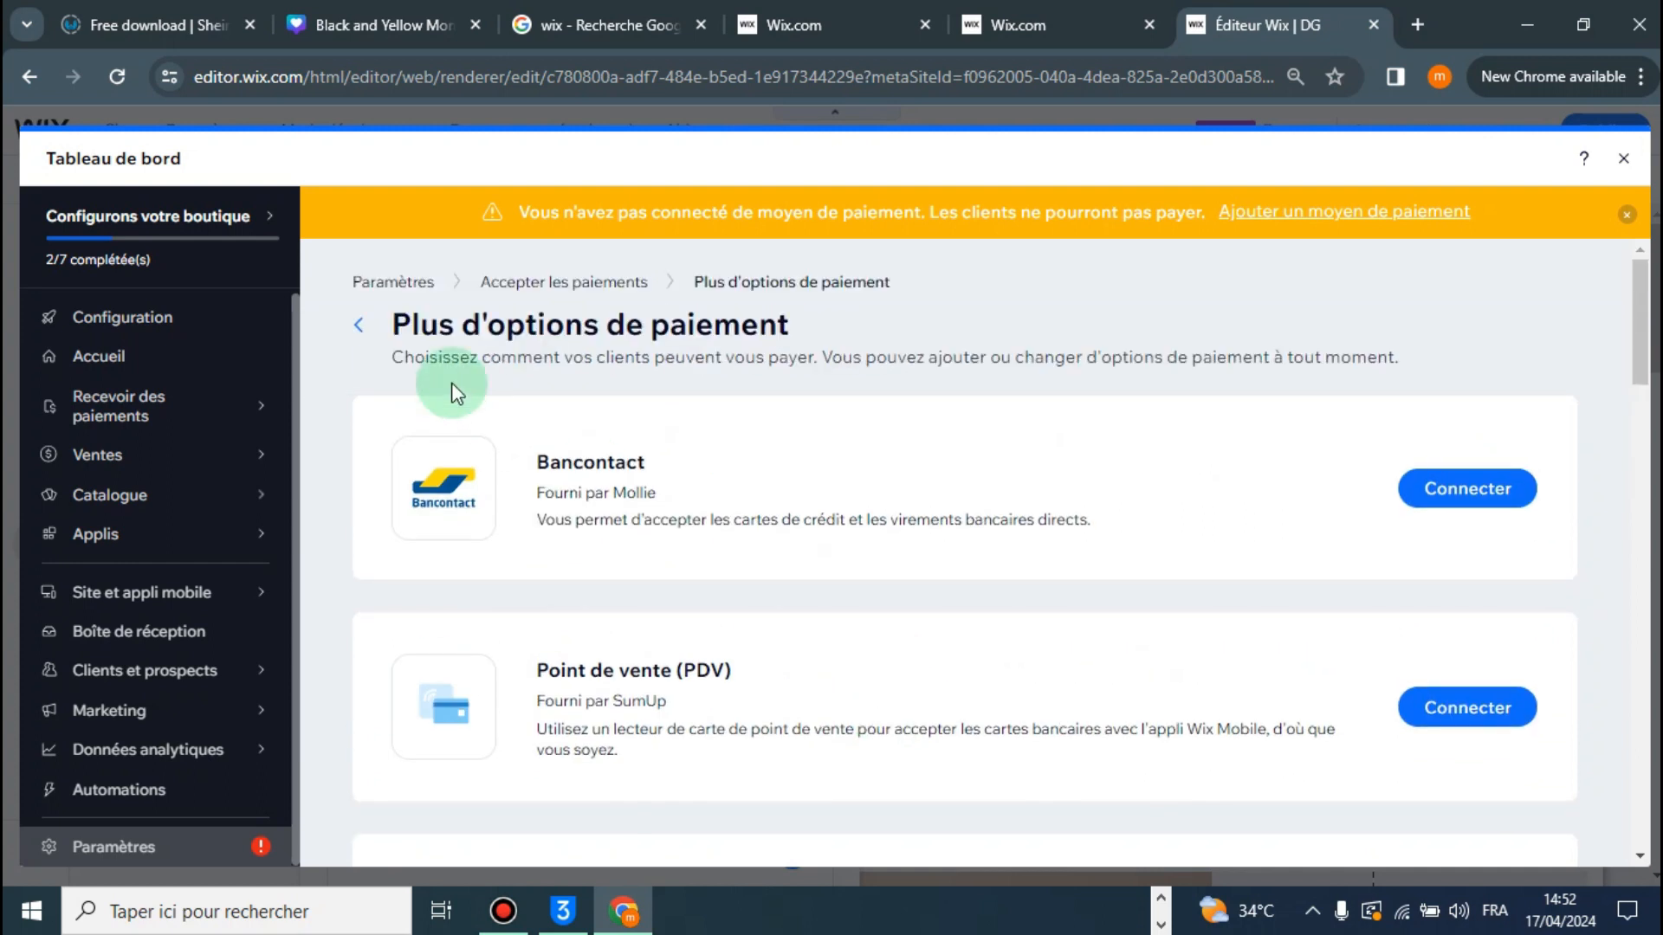
pyautogui.click(616, 289)
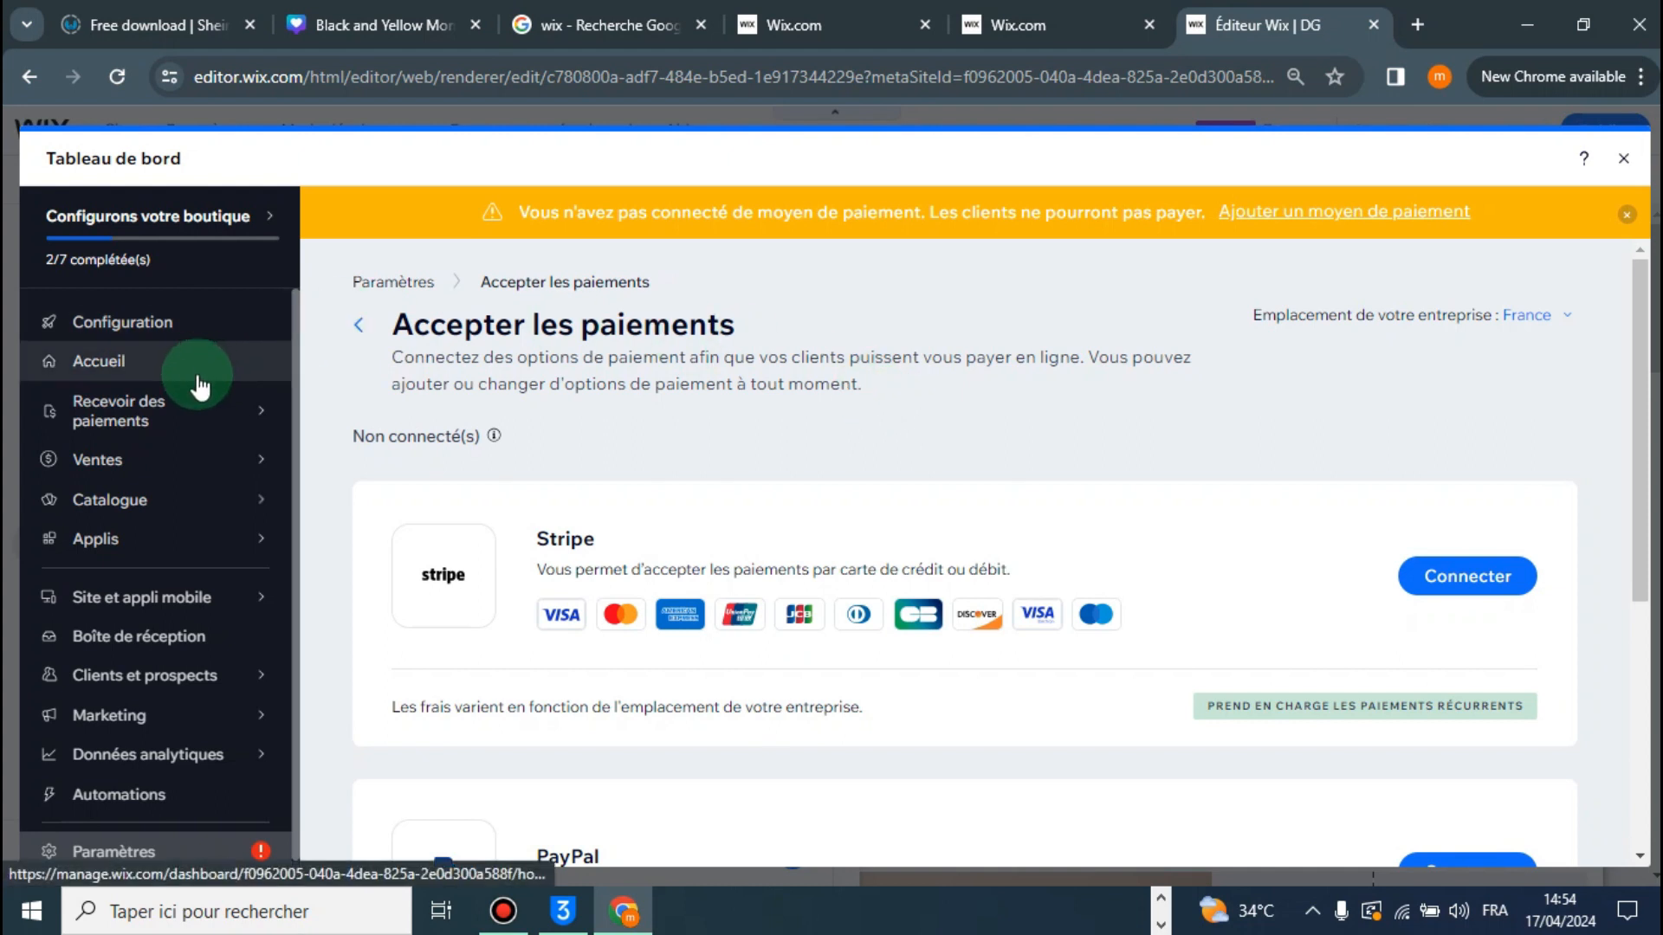
# Close the dashboard and the business management panel to return to the Boutique page in the site editor.
pyautogui.moveTo(176, 456)
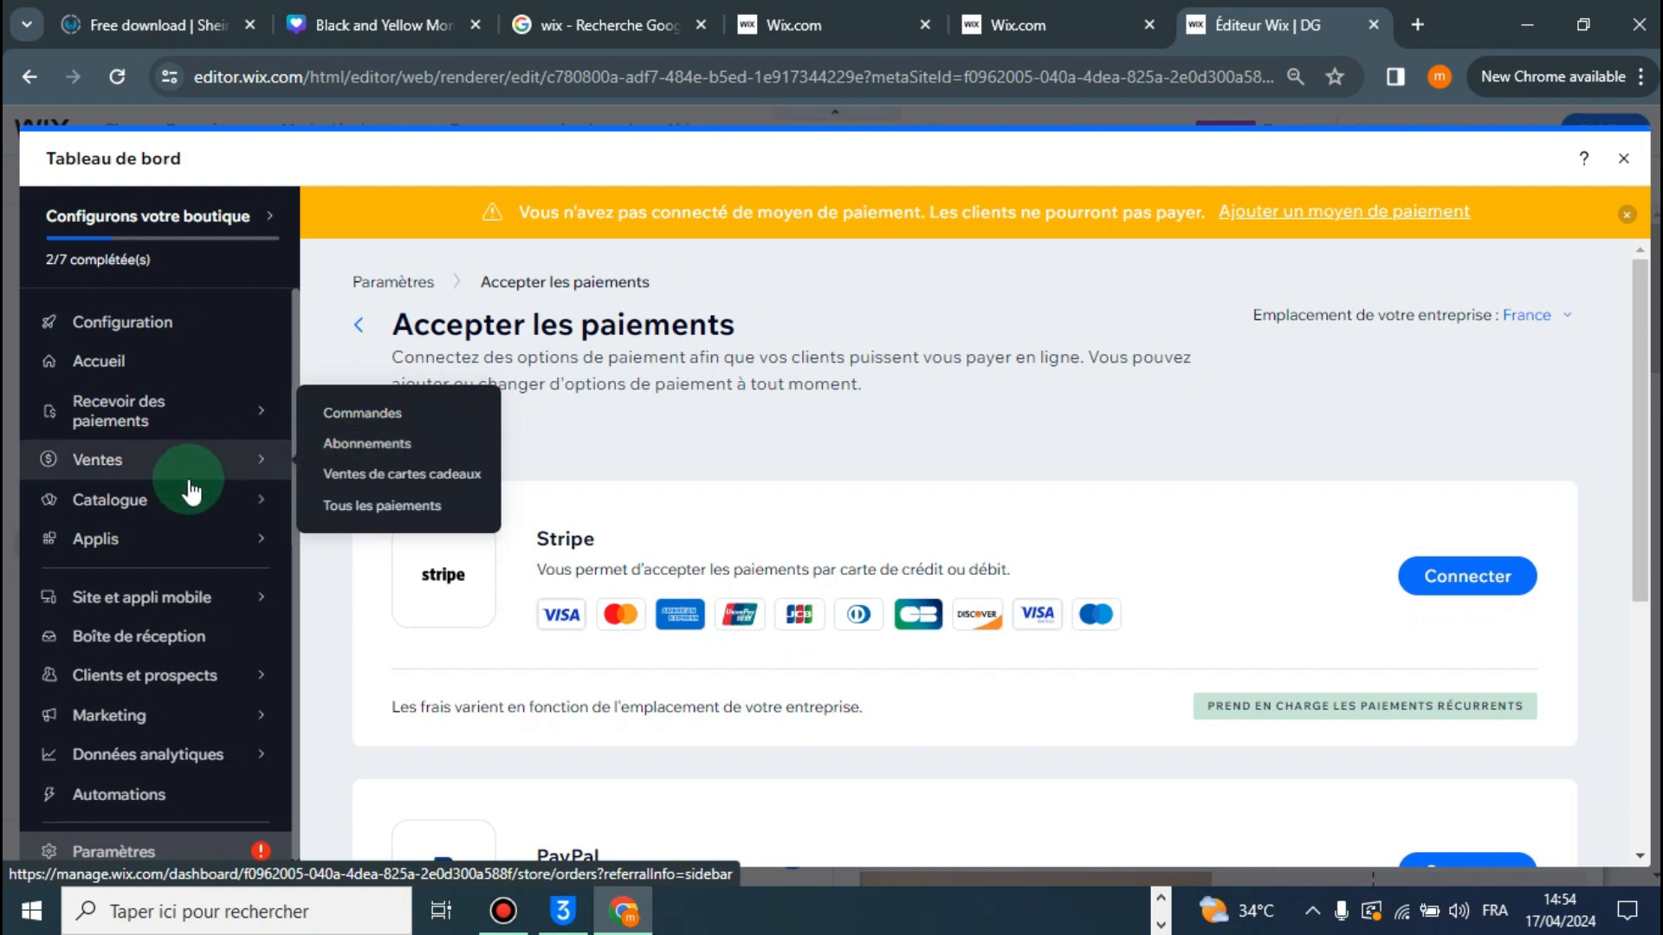
pyautogui.moveTo(174, 507)
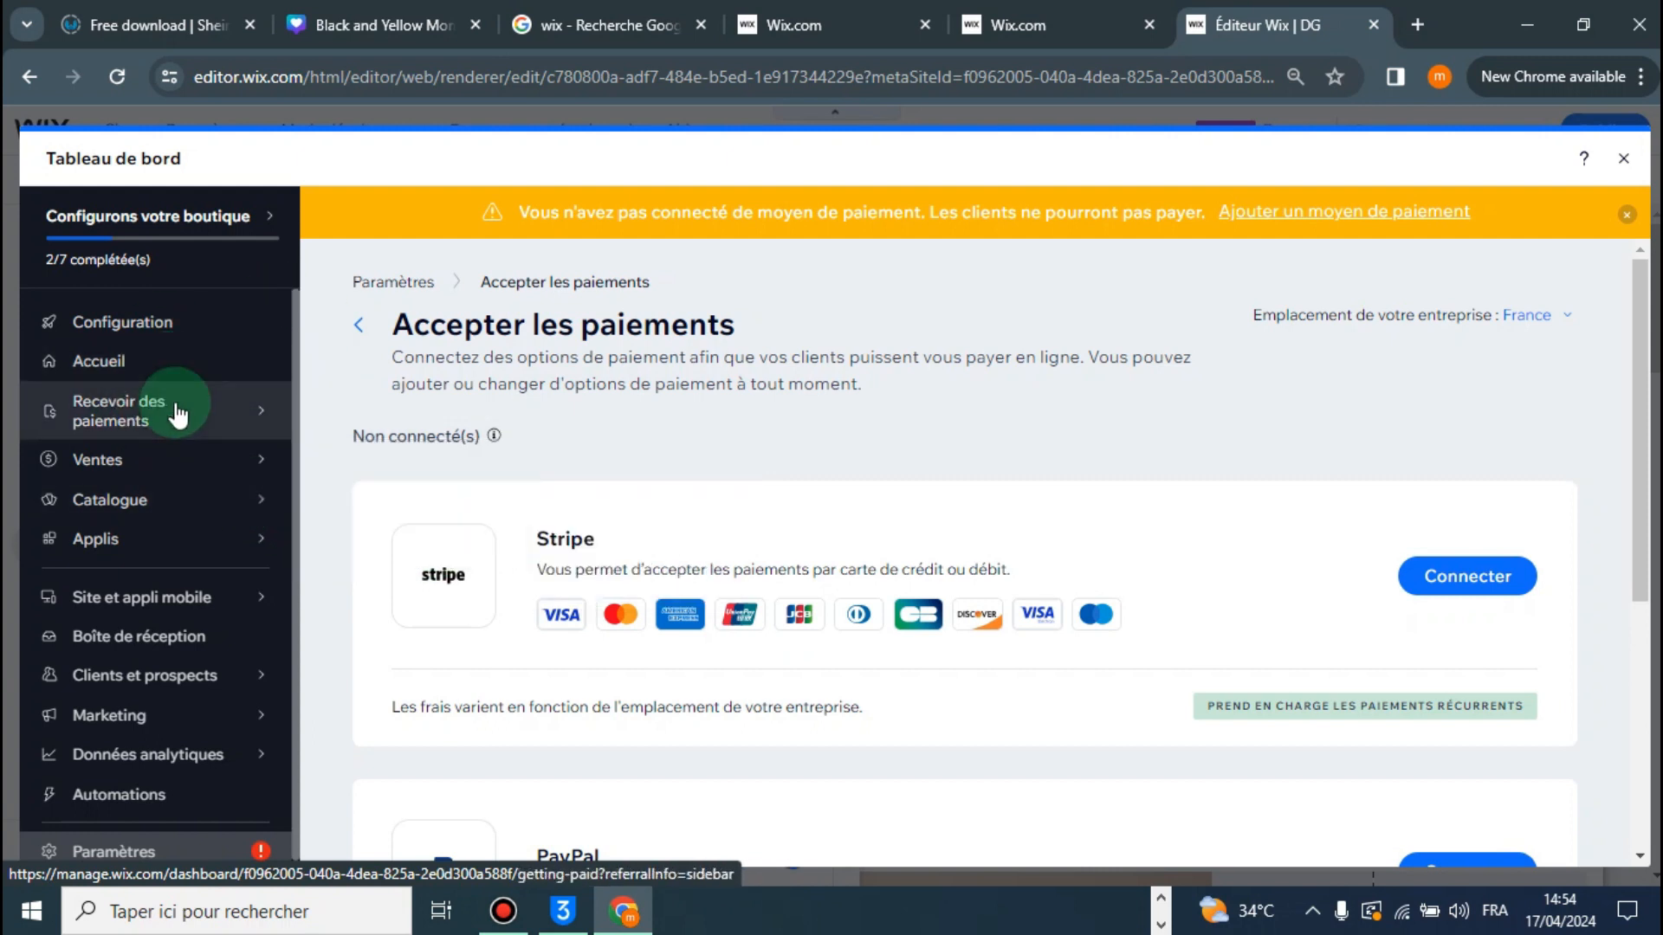
pyautogui.click(1624, 161)
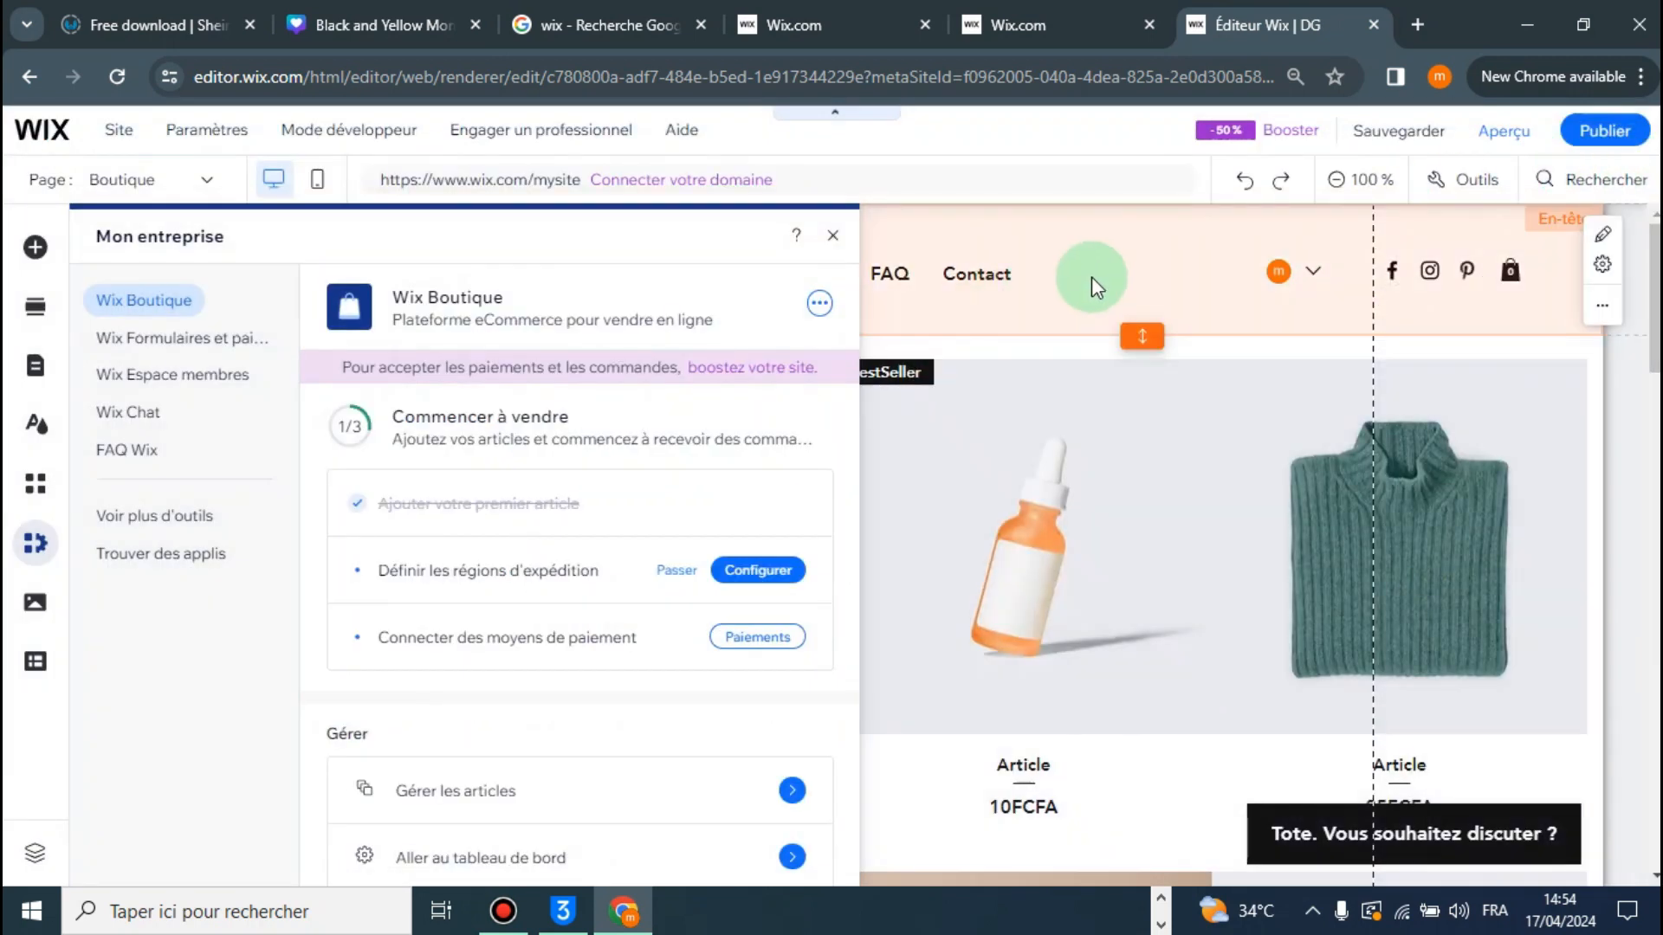
pyautogui.click(1092, 278)
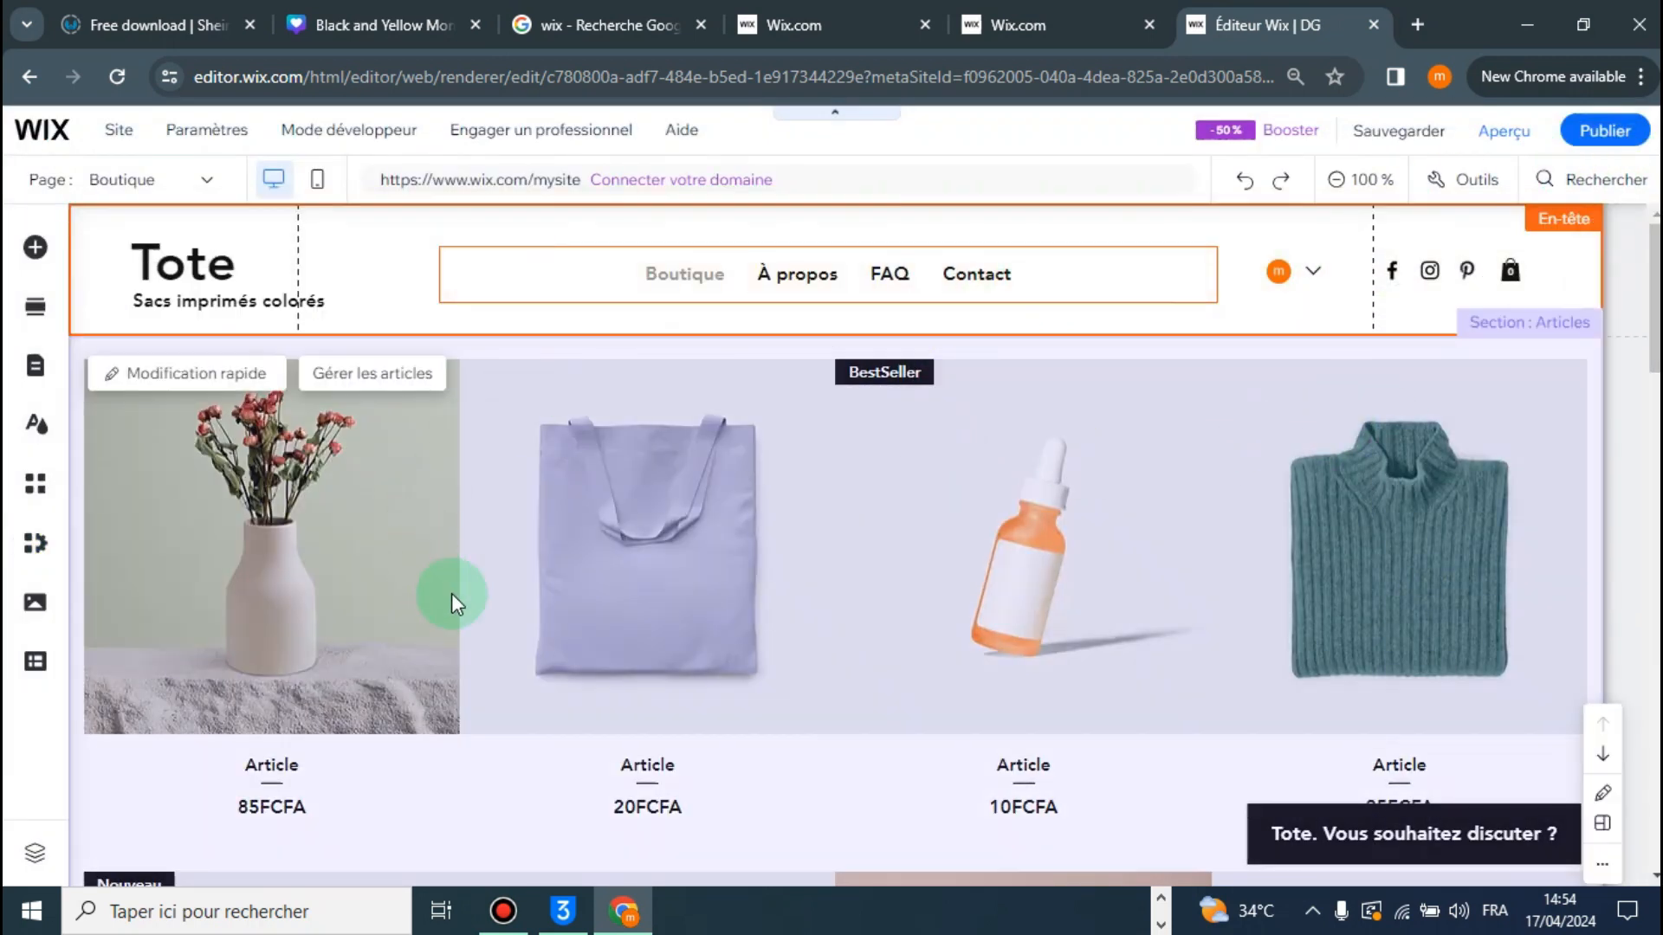